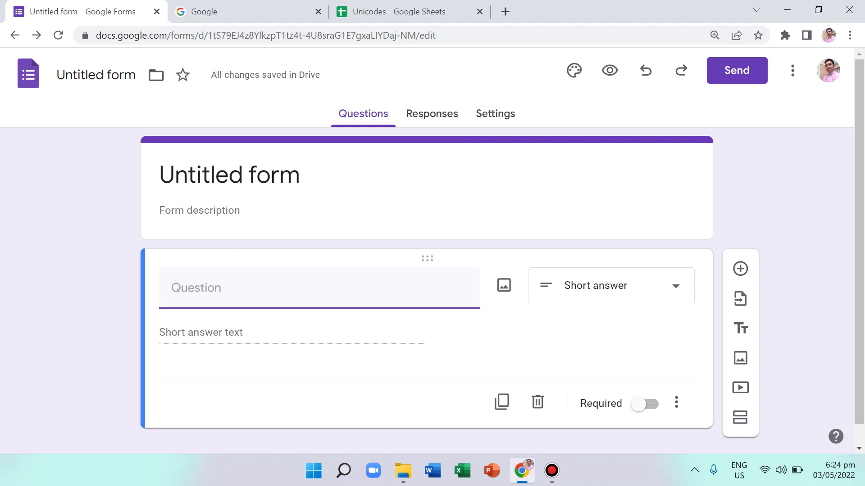
Step: Enter x2 as the question text, highlight the 2, and set the page zoom to 100%
{"action": "type", "text": "x2"}
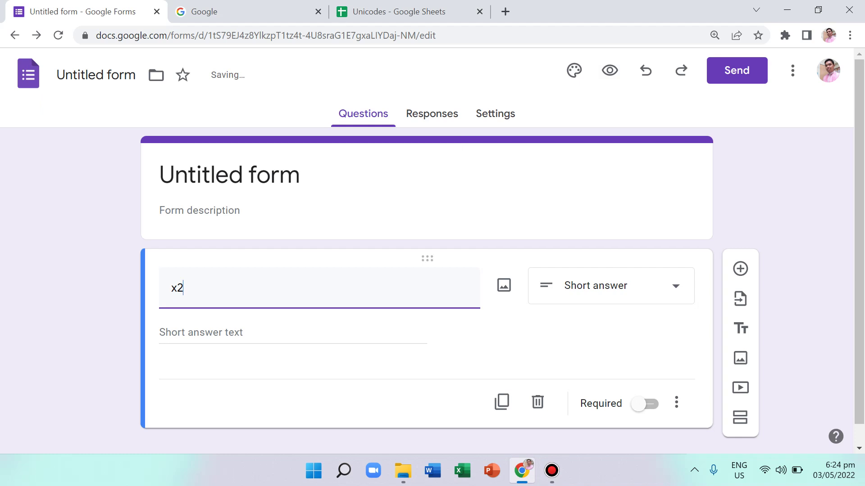
{"action": "key", "text": "Left"}
{"action": "key", "text": "Right"}
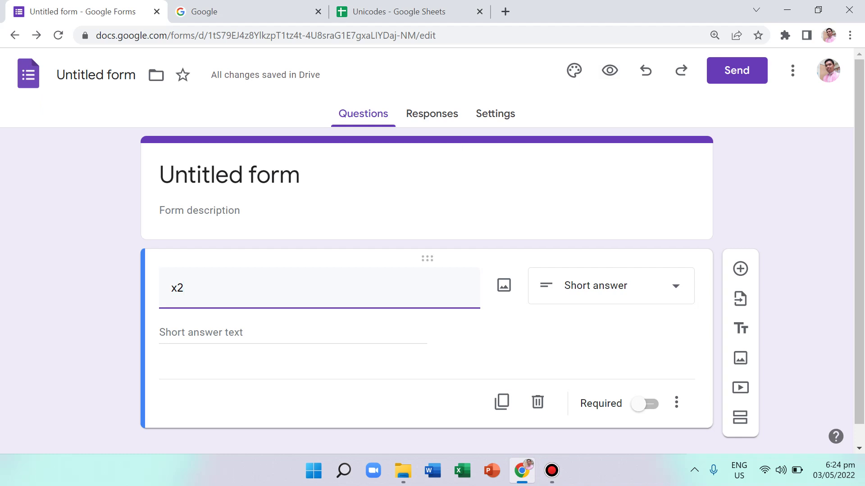
{"action": "key", "text": "shift+Left"}
{"action": "key", "text": "ctrl+plus"}
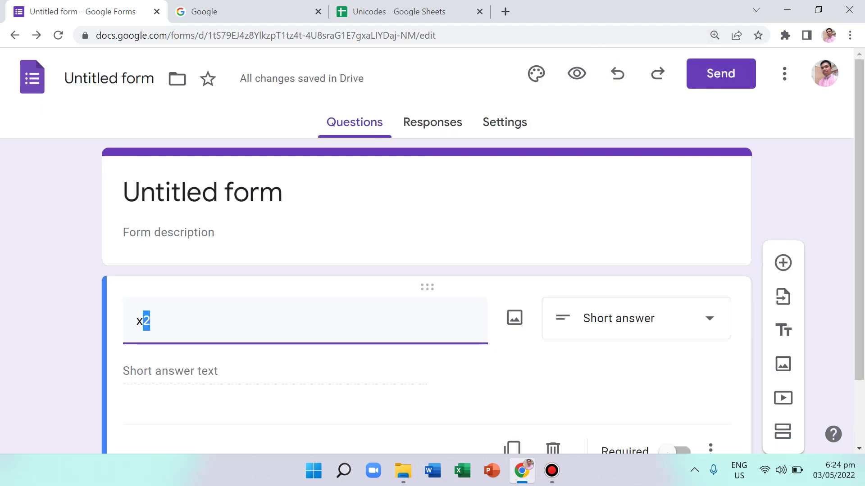
{"action": "key", "text": "ctrl+minus"}
{"action": "key", "text": "ctrl+minus"}
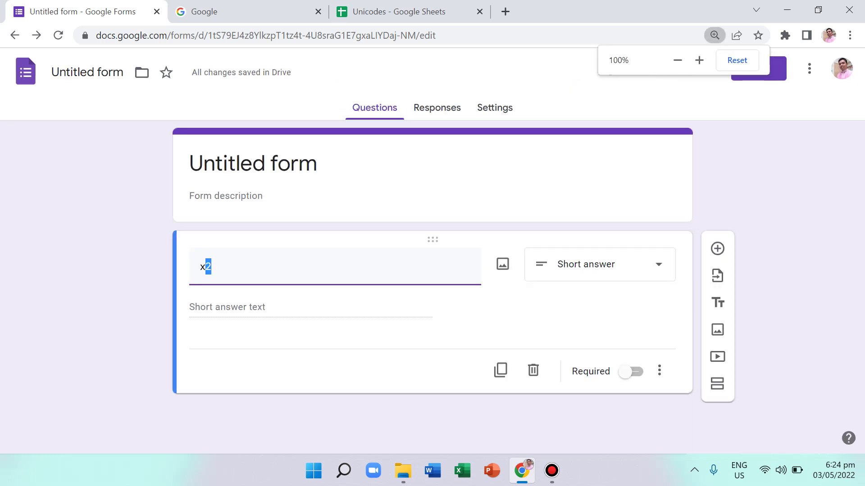
{"action": "key", "text": "Right"}
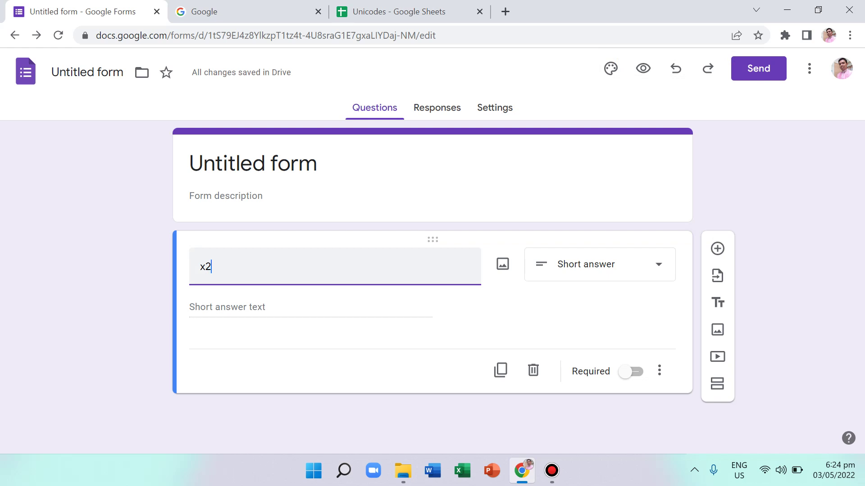
Step: Rewrite the question text with caret notation as x^2 + x
{"action": "key", "text": "BackSpace"}
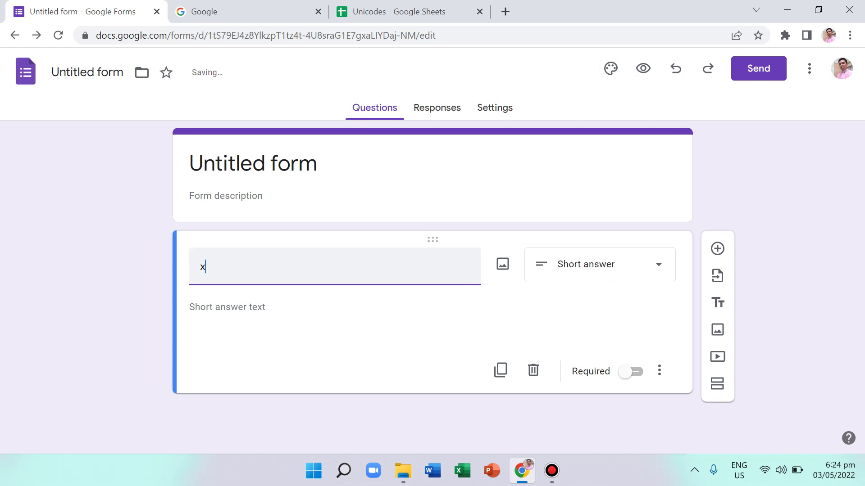
{"action": "type", "text": "^2"}
{"action": "type", "text": "+ x"}
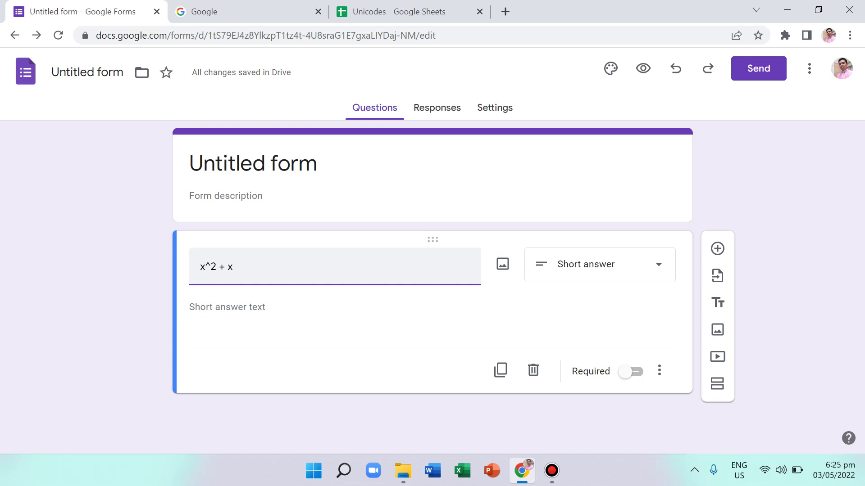
Step: Delete everything after the first x in the question text
{"action": "key", "text": "BackSpace"}
{"action": "key", "text": "BackSpace"}
{"action": "key", "text": "BackSpace"}
{"action": "key", "text": "BackSpace"}
{"action": "key", "text": "BackSpace"}
{"action": "key", "text": "BackSpace"}
Step: Switch to the Unicodes sheet and copy the superscript 2 from cell H4
{"action": "left_click", "coordinate": [387, 11]}
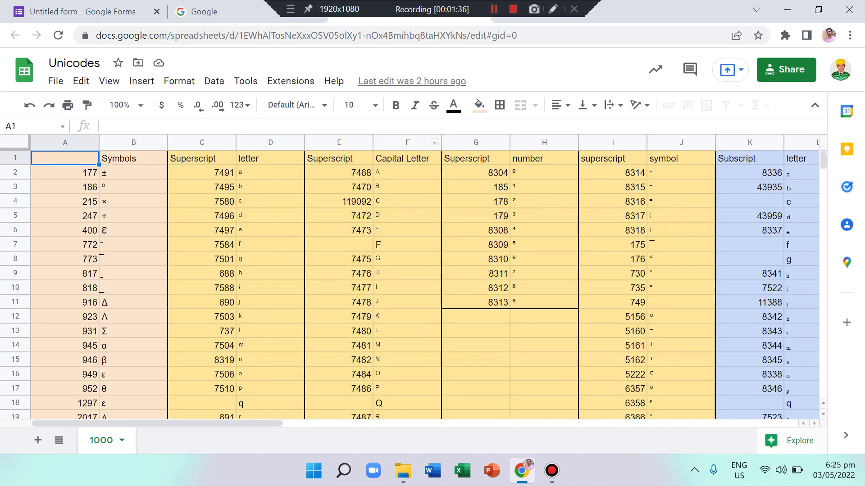
{"action": "left_click", "coordinate": [271, 202]}
{"action": "left_click", "coordinate": [201, 202]}
{"action": "left_click", "coordinate": [339, 202]}
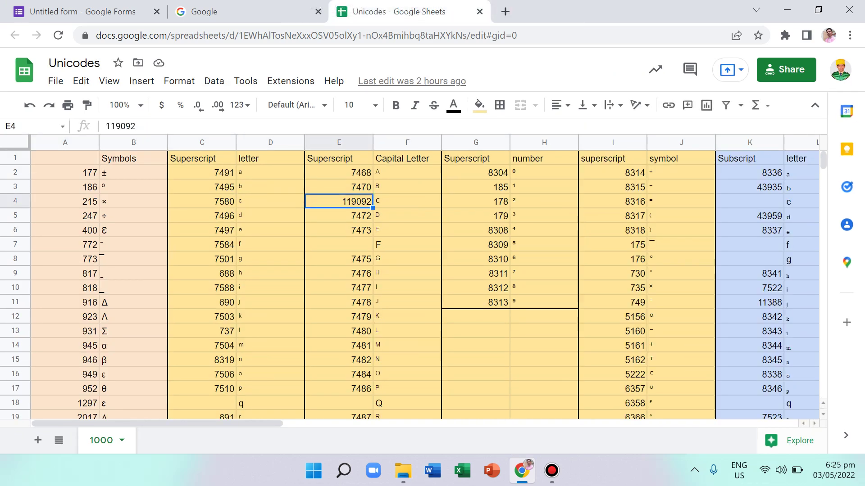
{"action": "left_click", "coordinate": [476, 202]}
{"action": "left_click", "coordinate": [544, 202]}
{"action": "key", "text": "ctrl+c"}
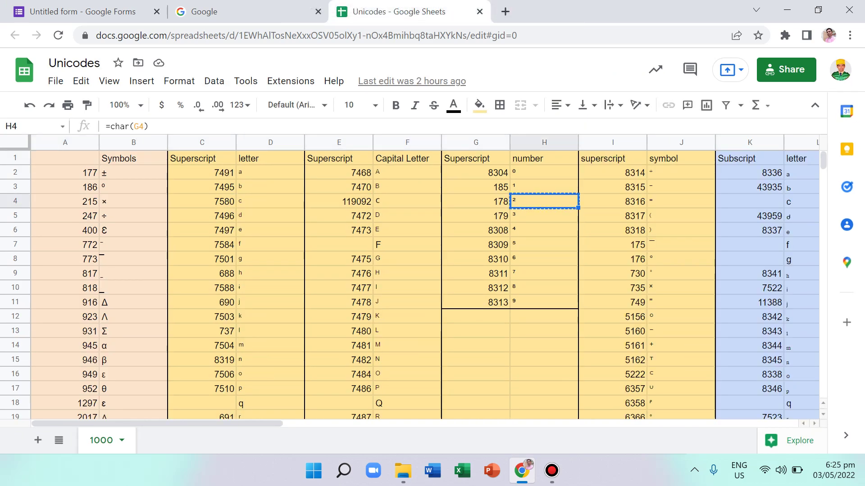
Step: Return to the Google Forms tab and paste the copied superscript 2 after the x in the question
{"action": "key", "text": "ctrl+1"}
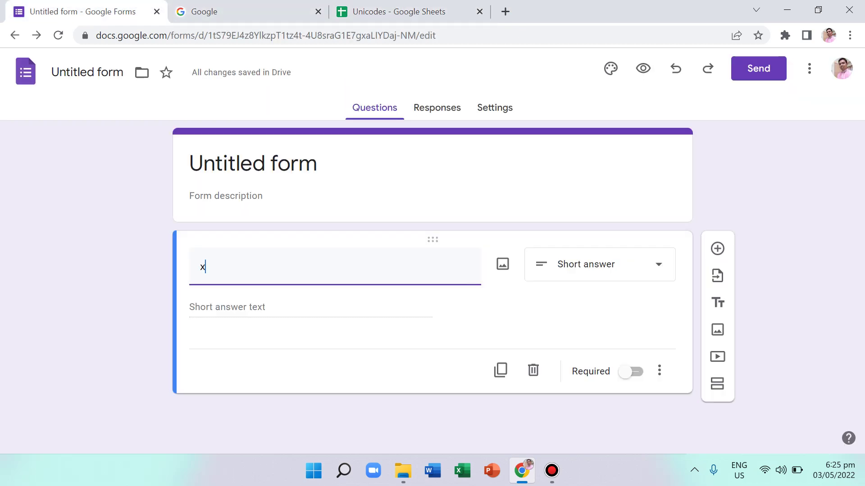
{"action": "key", "text": "ctrl+v"}
{"action": "key", "text": "Left"}
{"action": "key", "text": "Left"}
{"action": "key", "text": "Right"}
{"action": "key", "text": "Right"}
Step: Switch back to the Unicodes sheet and examine the formulas behind the superscript numbers in H5 and H4
{"action": "left_click", "coordinate": [392, 11]}
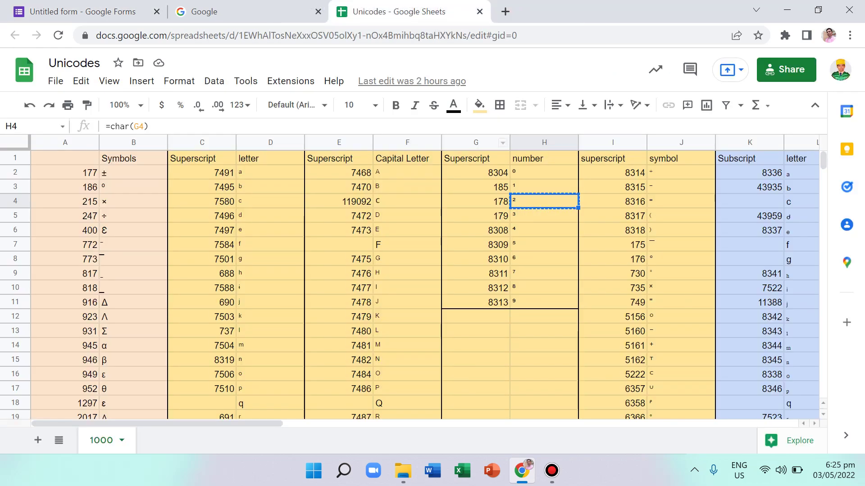
{"action": "left_click", "coordinate": [544, 216]}
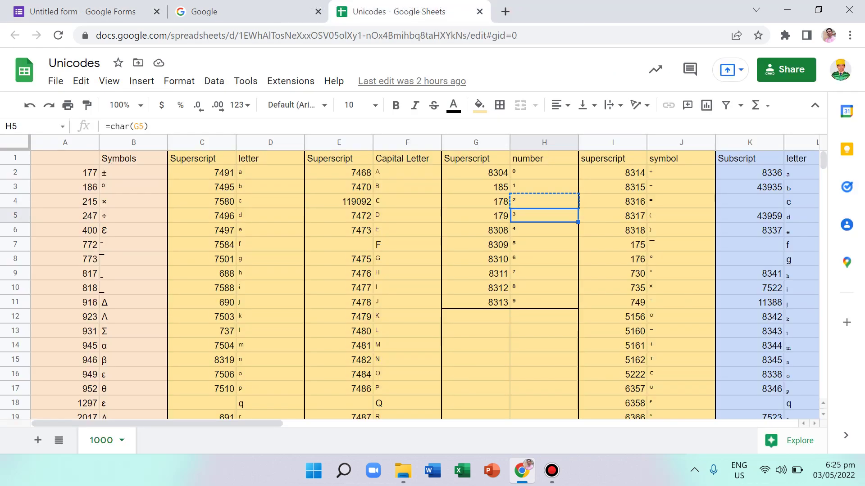
{"action": "left_click", "coordinate": [544, 202]}
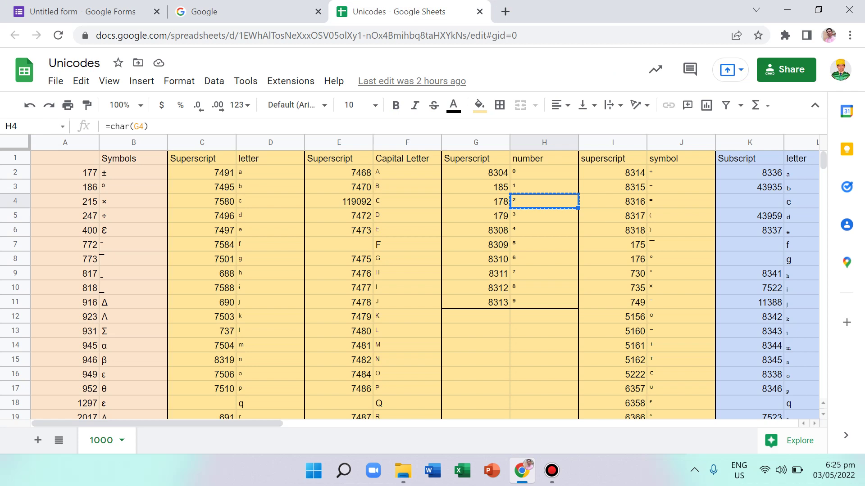
{"action": "left_click", "coordinate": [476, 359]}
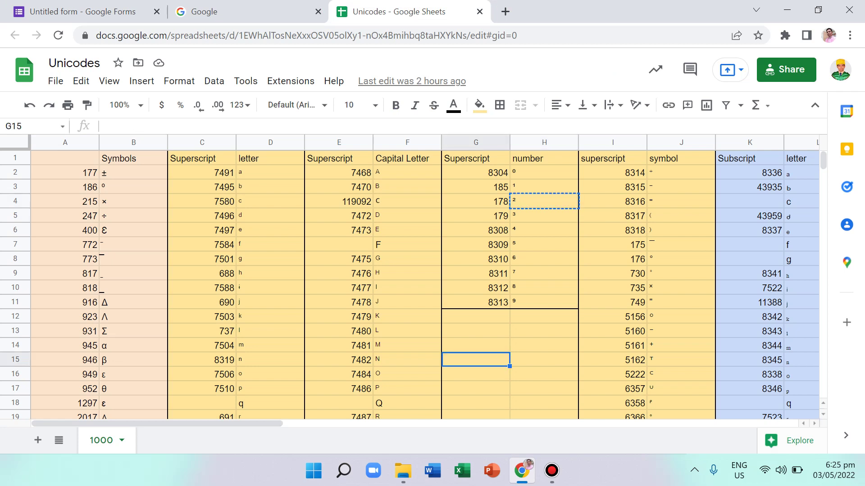
{"action": "left_click", "coordinate": [544, 331]}
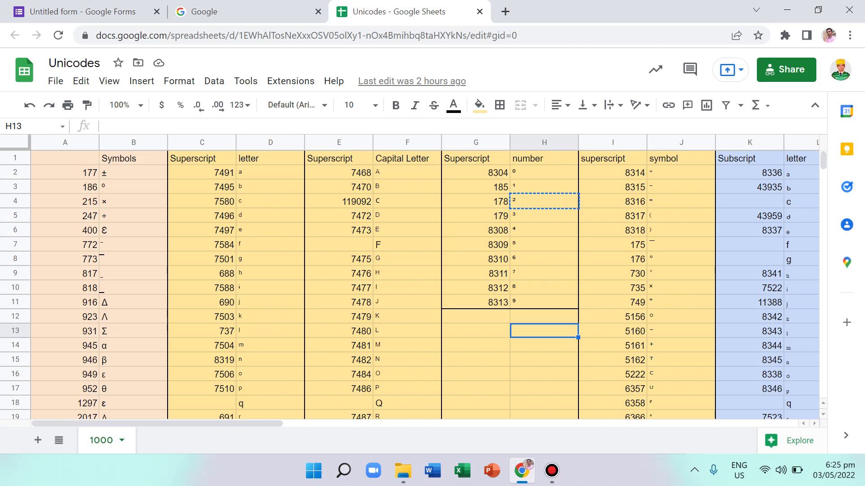
{"action": "key", "text": "Left"}
{"action": "key", "text": "Left"}
{"action": "key", "text": "Left"}
{"action": "key", "text": "Left"}
{"action": "key", "text": "Left"}
{"action": "key", "text": "Left"}
{"action": "key", "text": "Left"}
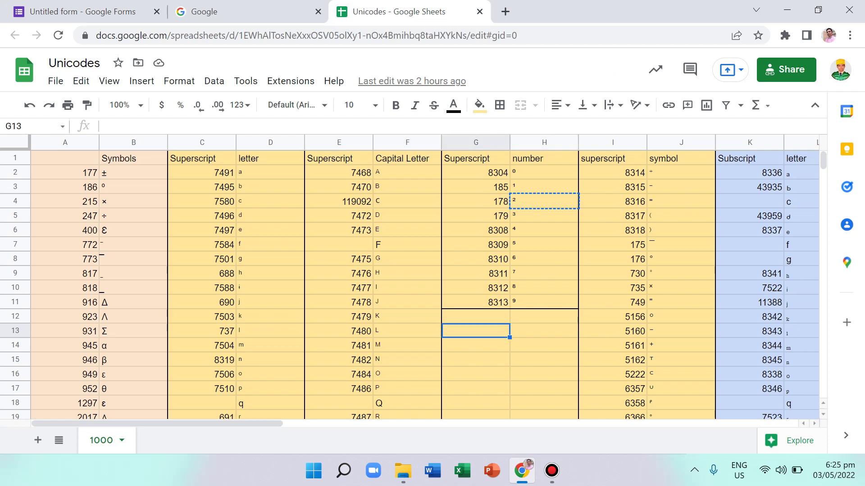
{"action": "key", "text": "Right"}
{"action": "key", "text": "Right"}
{"action": "key", "text": "Right"}
{"action": "key", "text": "Right"}
{"action": "key", "text": "Right"}
{"action": "key", "text": "Right"}
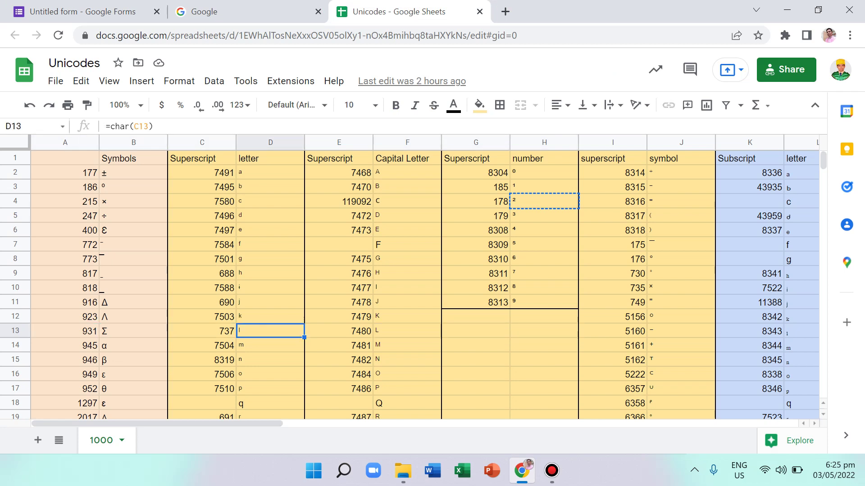
{"action": "key", "text": "Right"}
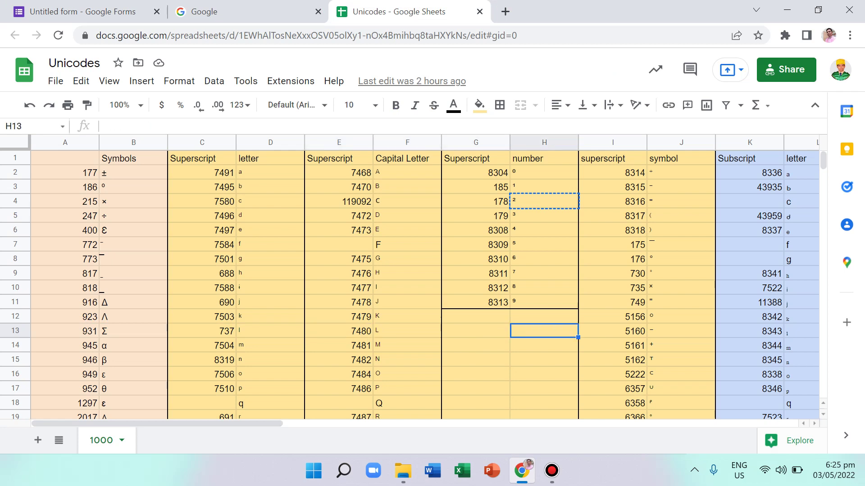
{"action": "key", "text": "Down"}
{"action": "key", "text": "Left"}
{"action": "key", "text": "Right"}
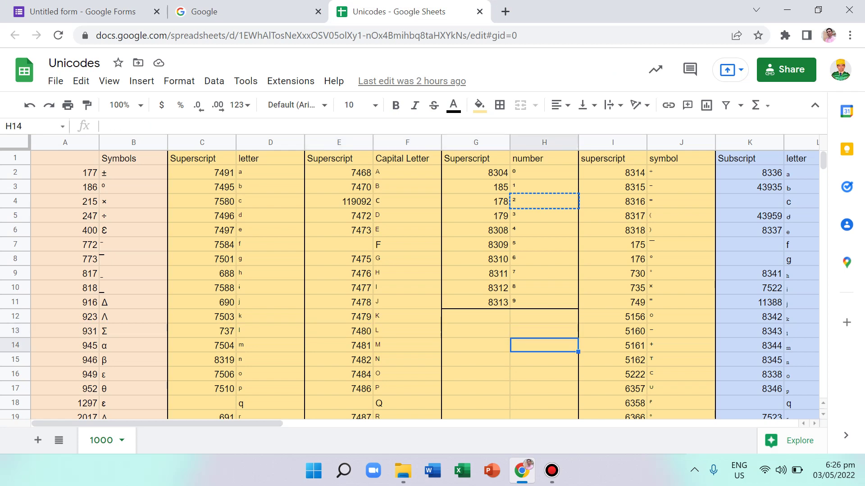
{"action": "key", "text": "Up"}
{"action": "key", "text": "Up"}
{"action": "key", "text": "Up"}
{"action": "key", "text": "Up"}
{"action": "key", "text": "Up"}
{"action": "key", "text": "Up"}
{"action": "key", "text": "Up"}
{"action": "key", "text": "Up"}
{"action": "key", "text": "Up"}
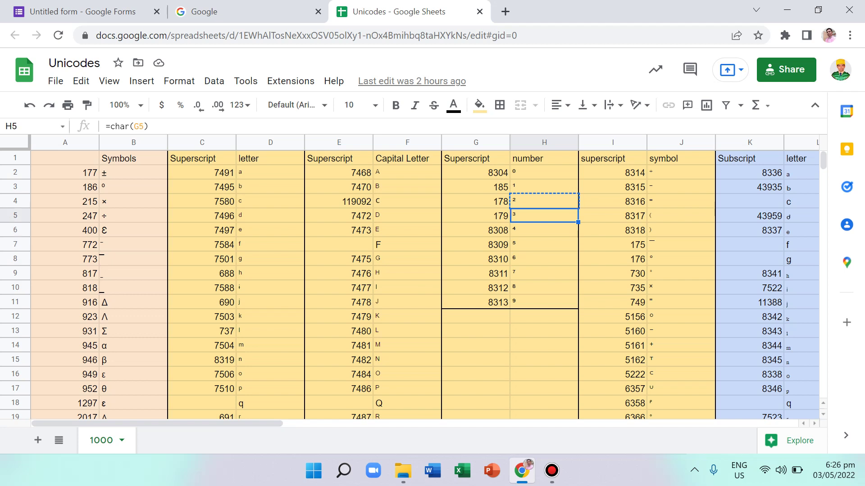
{"action": "key", "text": "Down"}
{"action": "key", "text": "Down"}
{"action": "key", "text": "Down"}
{"action": "key", "text": "Down"}
{"action": "key", "text": "Down"}
{"action": "key", "text": "Down"}
{"action": "key", "text": "Down"}
{"action": "key", "text": "Down"}
{"action": "key", "text": "Down"}
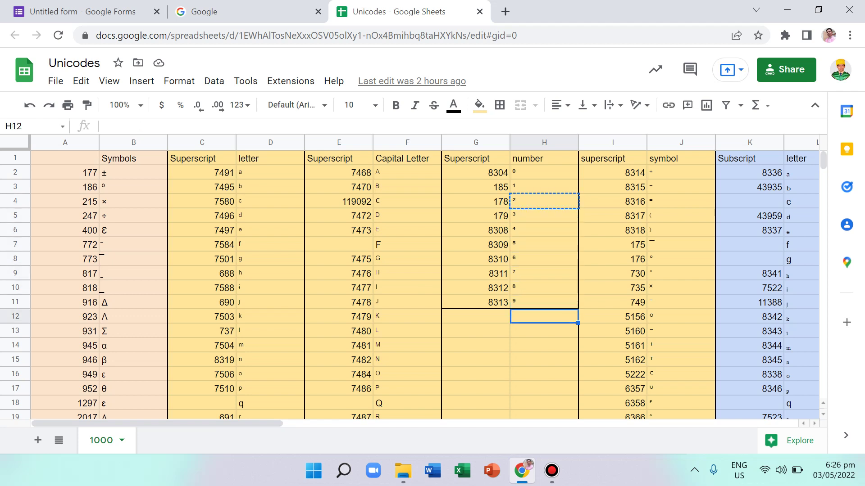
Step: Enter the formula =char(178) in cell H14 to generate a superscript 2, and select that cell
{"action": "key", "text": "Down"}
{"action": "key", "text": "Up"}
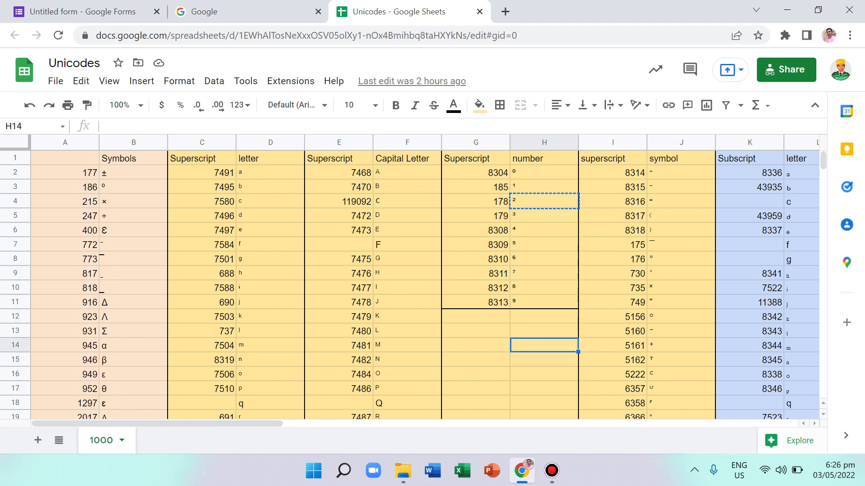
{"action": "type", "text": "="}
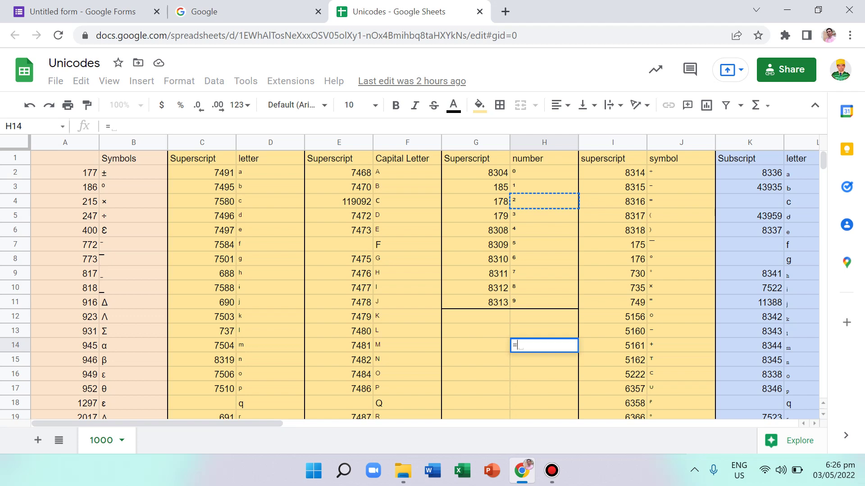
{"action": "type", "text": "char"}
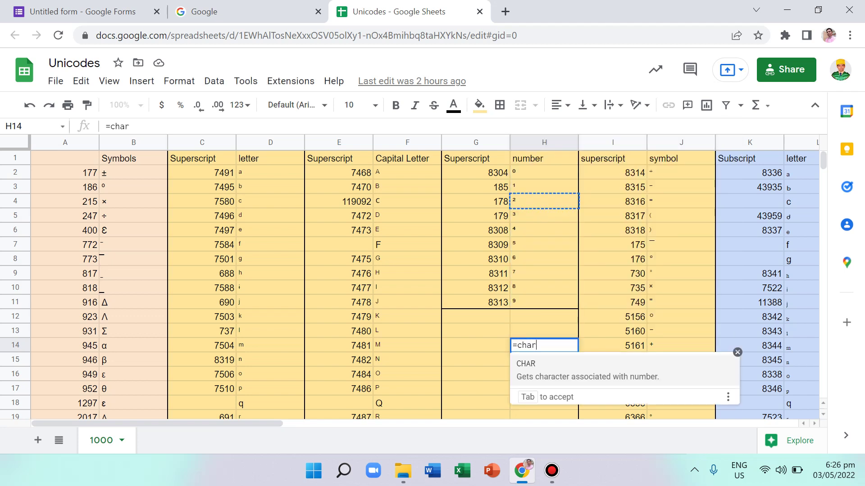
{"action": "type", "text": "("}
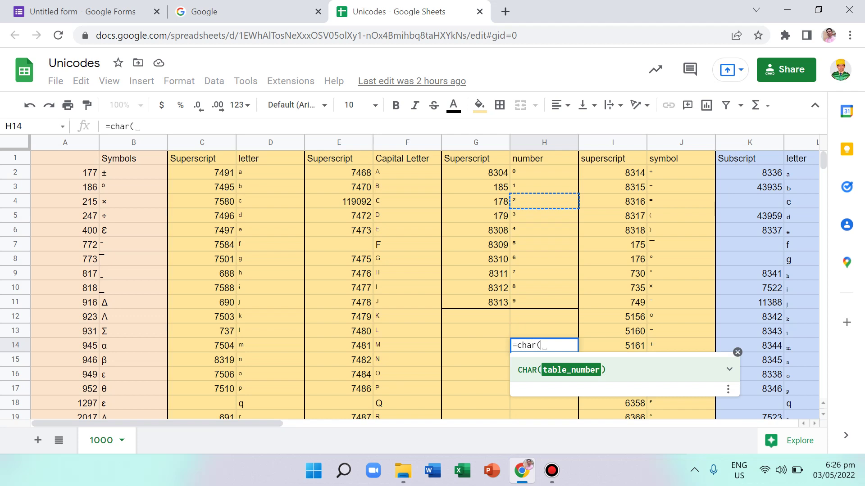
{"action": "type", "text": "1"}
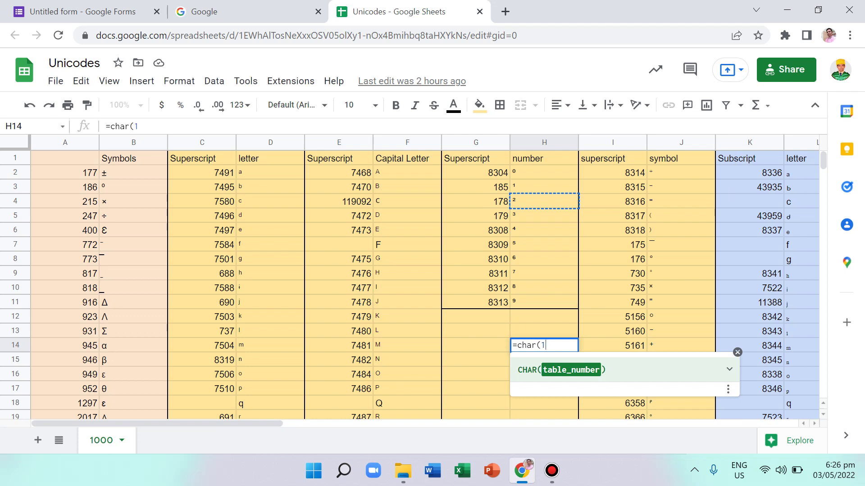
{"action": "type", "text": "78)"}
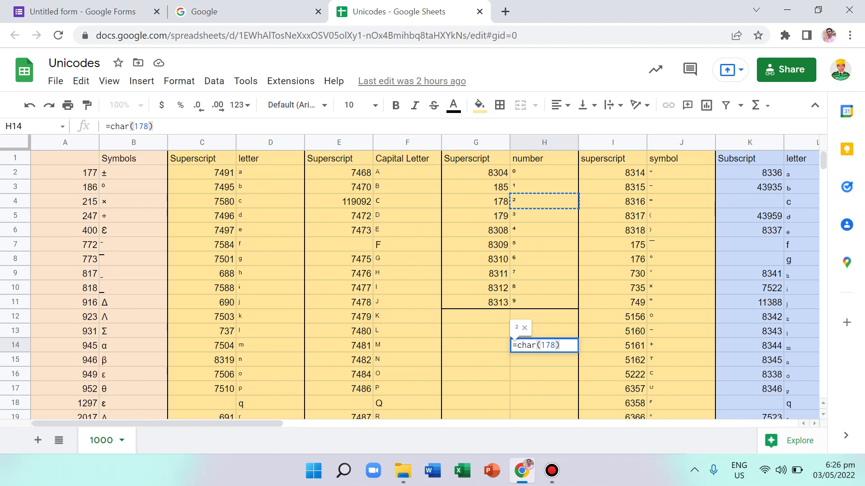
{"action": "key", "text": "Return"}
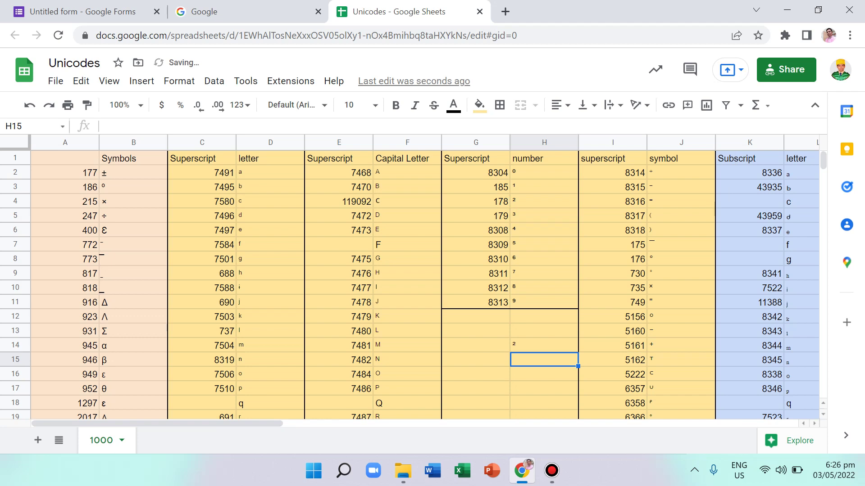
{"action": "left_click", "coordinate": [544, 345]}
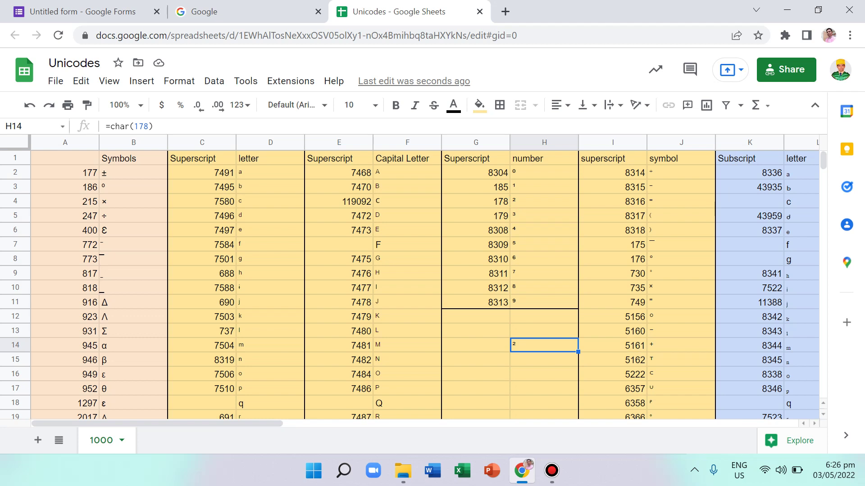
Step: Examine the code numbers and characters in the lower rows of the superscript lowercase and capital letter columns
{"action": "left_click", "coordinate": [202, 374]}
{"action": "key", "text": "Down"}
{"action": "key", "text": "Down"}
{"action": "key", "text": "Down"}
{"action": "key", "text": "Down"}
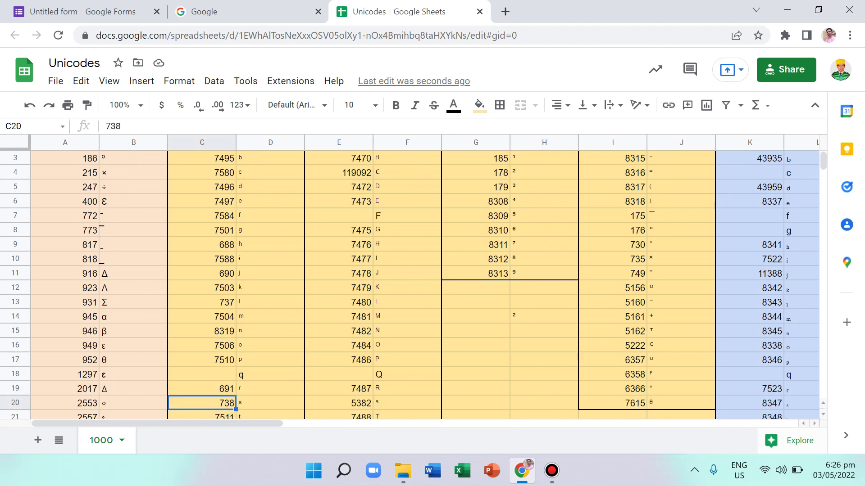
{"action": "key", "text": "Up"}
{"action": "key", "text": "Up"}
{"action": "key", "text": "Down"}
{"action": "key", "text": "Down"}
{"action": "key", "text": "Up"}
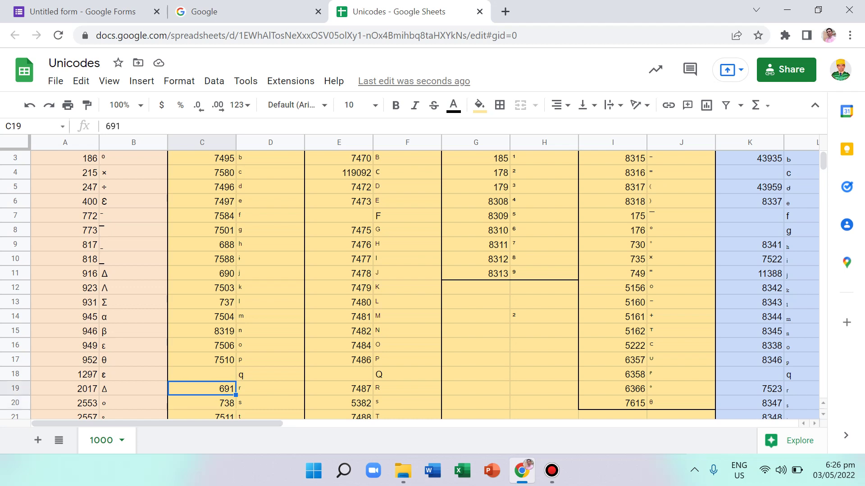
{"action": "key", "text": "Up"}
{"action": "key", "text": "Right"}
{"action": "key", "text": "Down"}
{"action": "key", "text": "Down"}
{"action": "key", "text": "Down"}
{"action": "key", "text": "Down"}
{"action": "key", "text": "Down"}
{"action": "key", "text": "Down"}
{"action": "key", "text": "Down"}
{"action": "key", "text": "Down"}
{"action": "key", "text": "Down"}
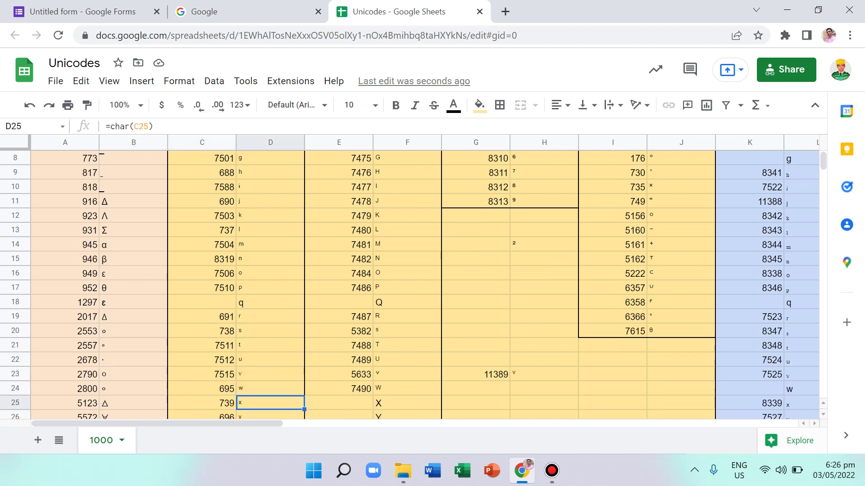
{"action": "key", "text": "Up"}
{"action": "key", "text": "Up"}
{"action": "key", "text": "Up"}
{"action": "key", "text": "Up"}
{"action": "key", "text": "Up"}
{"action": "key", "text": "Up"}
{"action": "key", "text": "Up"}
{"action": "key", "text": "Up"}
{"action": "key", "text": "Up"}
{"action": "key", "text": "Up"}
{"action": "key", "text": "Left"}
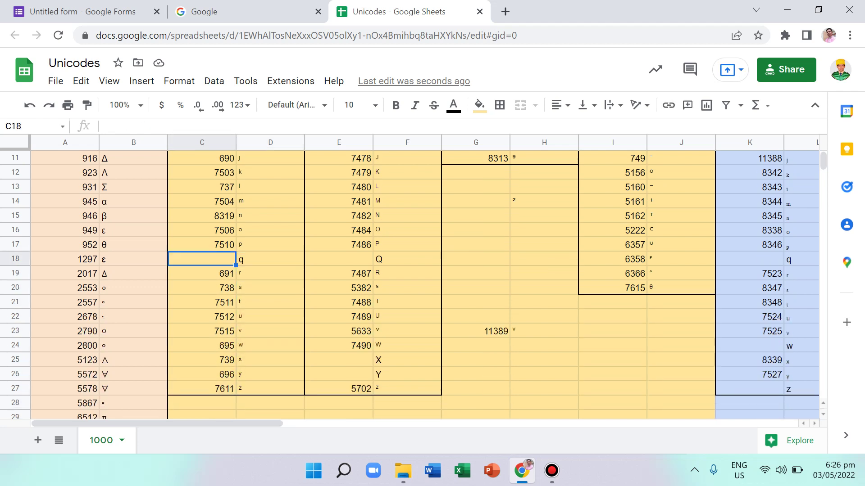
{"action": "key", "text": "Right"}
{"action": "key", "text": "Right"}
{"action": "key", "text": "Right"}
{"action": "key", "text": "Down"}
{"action": "key", "text": "Left"}
{"action": "key", "text": "Down"}
{"action": "key", "text": "Down"}
{"action": "key", "text": "Down"}
{"action": "key", "text": "Down"}
{"action": "key", "text": "Down"}
{"action": "key", "text": "Down"}
{"action": "key", "text": "Down"}
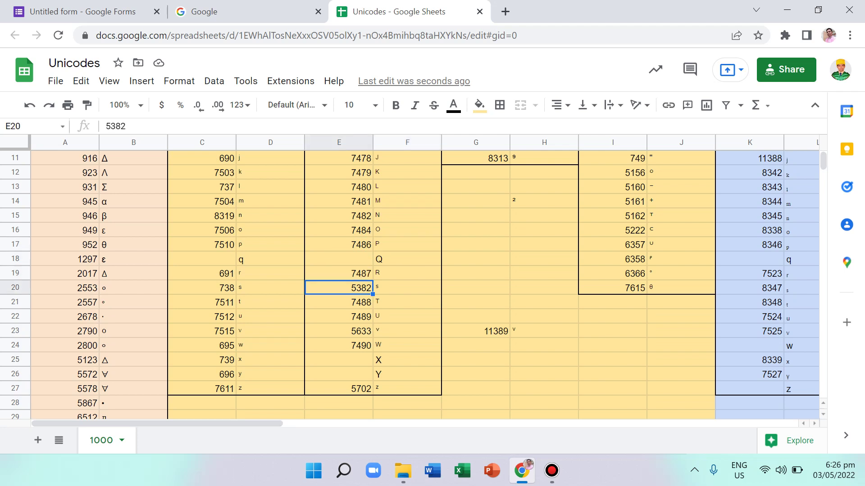
Step: Examine the superscript capital letter codes up to the heading row and the neighbouring superscript column headings
{"action": "key", "text": "Up"}
{"action": "key", "text": "Up"}
{"action": "key", "text": "Up"}
{"action": "key", "text": "Up"}
{"action": "key", "text": "Up"}
{"action": "key", "text": "Up"}
{"action": "key", "text": "Up"}
{"action": "key", "text": "Up"}
{"action": "key", "text": "Up"}
{"action": "key", "text": "Up"}
{"action": "key", "text": "Up"}
{"action": "key", "text": "Up"}
{"action": "key", "text": "Up"}
{"action": "key", "text": "Up"}
{"action": "key", "text": "Up"}
{"action": "key", "text": "Up"}
{"action": "key", "text": "Up"}
{"action": "key", "text": "Up"}
{"action": "key", "text": "Up"}
{"action": "key", "text": "Up"}
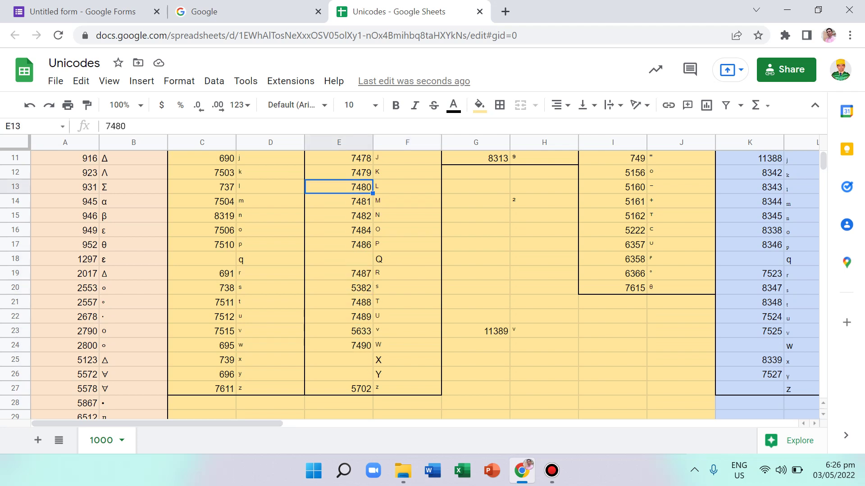
{"action": "key", "text": "Up"}
{"action": "key", "text": "Up"}
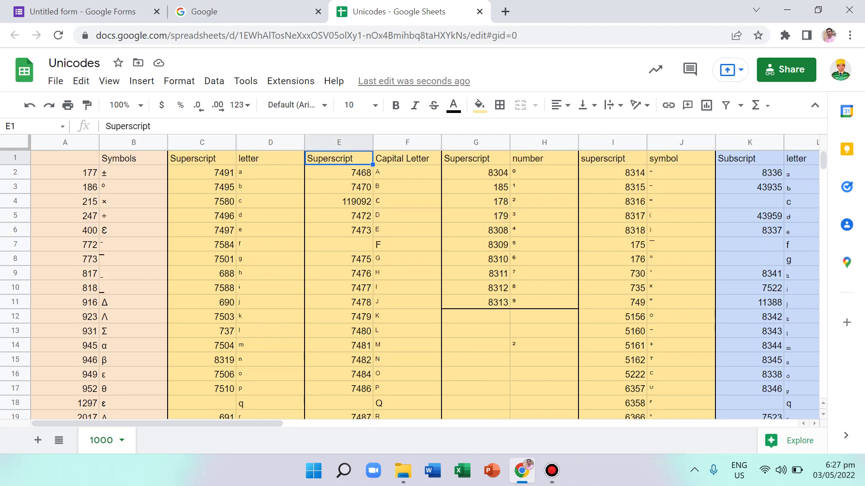
{"action": "key", "text": "Left"}
{"action": "key", "text": "Left"}
{"action": "key", "text": "Right"}
{"action": "key", "text": "Right"}
{"action": "key", "text": "Right"}
{"action": "key", "text": "Right"}
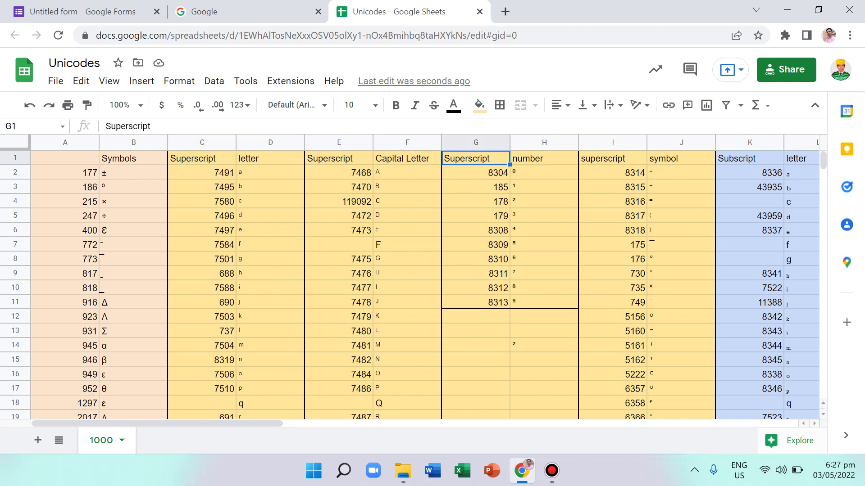
Step: Examine the CHAR formulas in the superscript number column down to cell H14
{"action": "key", "text": "Right"}
{"action": "key", "text": "Down"}
{"action": "key", "text": "Down"}
{"action": "key", "text": "Down"}
{"action": "key", "text": "Down"}
{"action": "key", "text": "Down"}
{"action": "key", "text": "Down"}
{"action": "key", "text": "Down"}
{"action": "key", "text": "Down"}
{"action": "key", "text": "Down"}
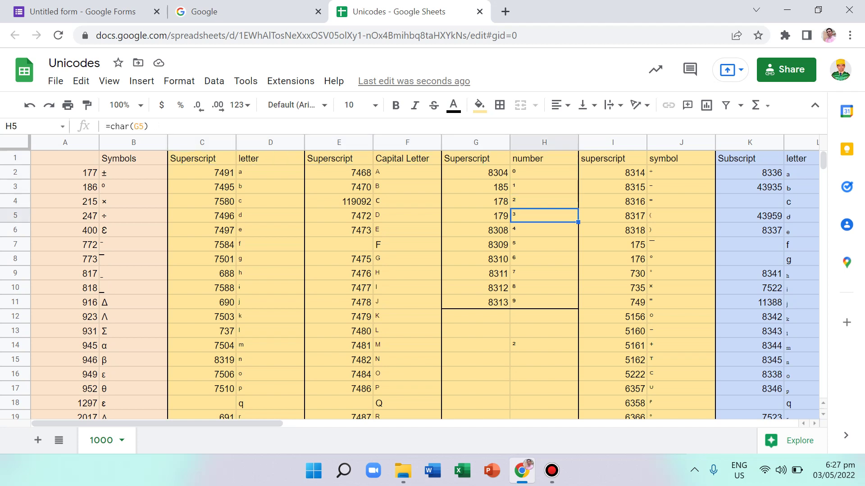
{"action": "key", "text": "Down"}
{"action": "key", "text": "Down"}
{"action": "key", "text": "Down"}
{"action": "key", "text": "Down"}
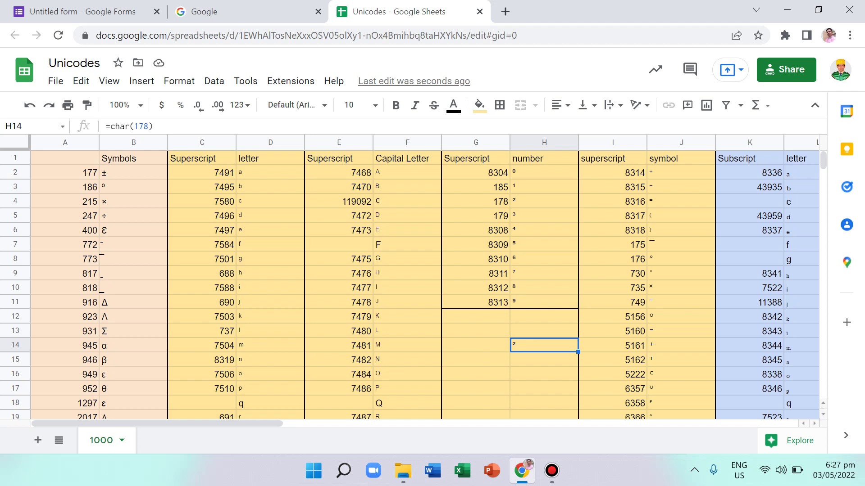
Step: Examine the lower rows of the superscript letter and capital letter columns, including the row for q, back up to the Capital Letter heading
{"action": "key", "text": "Left"}
{"action": "key", "text": "Left"}
{"action": "key", "text": "Left"}
{"action": "key", "text": "Left"}
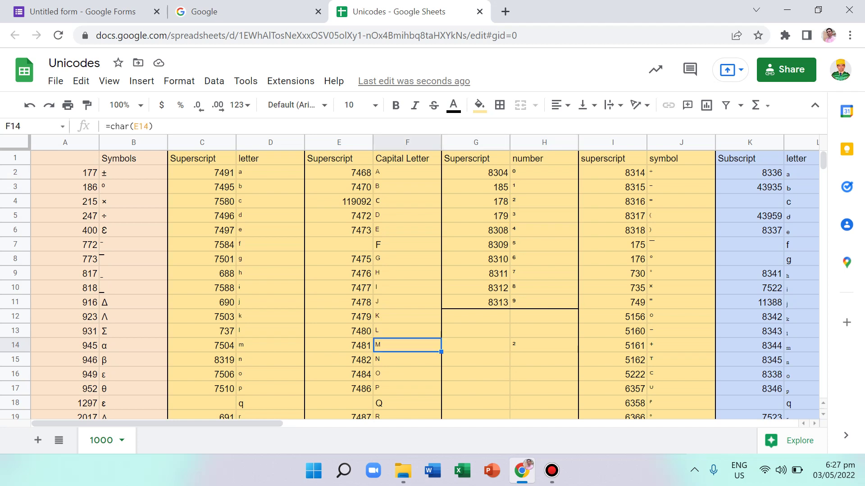
{"action": "key", "text": "Down"}
{"action": "key", "text": "Down"}
{"action": "key", "text": "Down"}
{"action": "key", "text": "Down"}
{"action": "key", "text": "Down"}
{"action": "key", "text": "Down"}
{"action": "key", "text": "Down"}
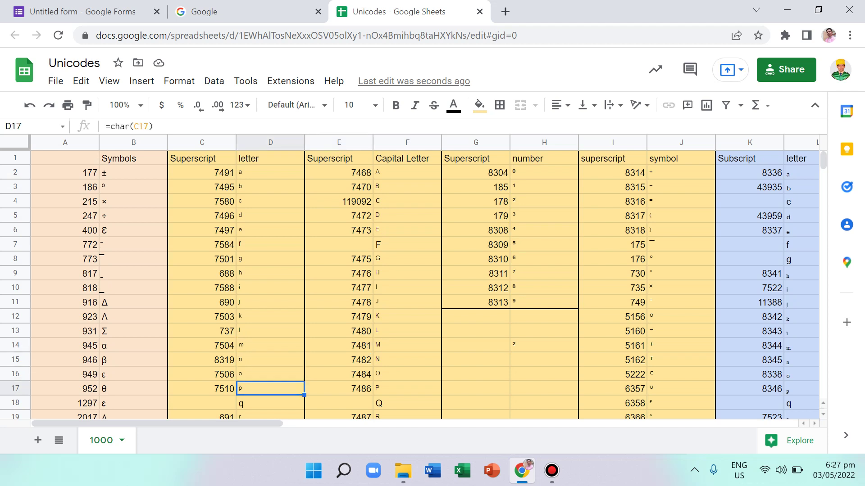
{"action": "key", "text": "Right"}
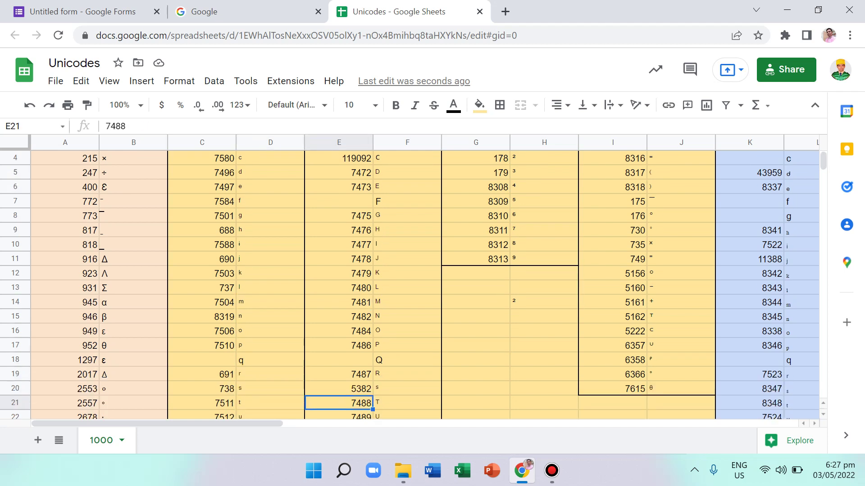
{"action": "key", "text": "Up"}
{"action": "key", "text": "Up"}
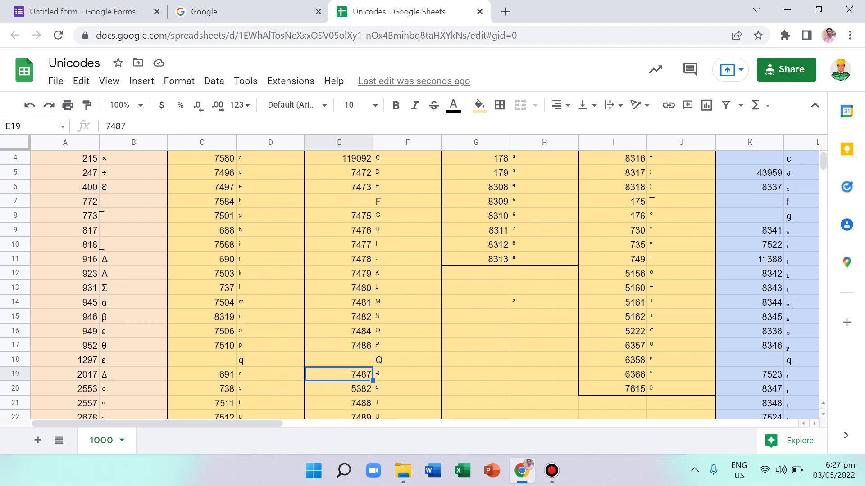
{"action": "key", "text": "Left"}
{"action": "key", "text": "Up"}
{"action": "key", "text": "Right"}
{"action": "key", "text": "Right"}
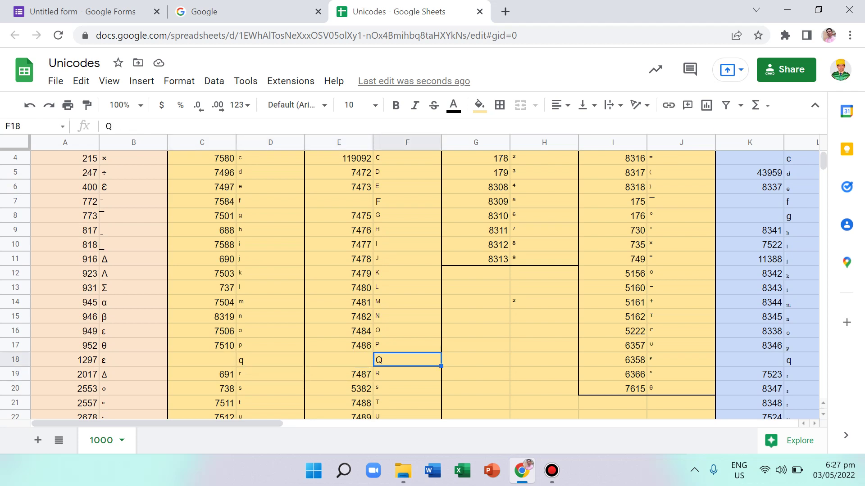
{"action": "key", "text": "Up"}
{"action": "key", "text": "Up"}
{"action": "key", "text": "Up"}
{"action": "key", "text": "Up"}
{"action": "key", "text": "Up"}
{"action": "key", "text": "Up"}
{"action": "key", "text": "Up"}
{"action": "key", "text": "Up"}
{"action": "key", "text": "Up"}
{"action": "key", "text": "Up"}
{"action": "key", "text": "Up"}
{"action": "key", "text": "Up"}
{"action": "key", "text": "Up"}
{"action": "key", "text": "Up"}
{"action": "key", "text": "Up"}
{"action": "key", "text": "Up"}
{"action": "key", "text": "Up"}
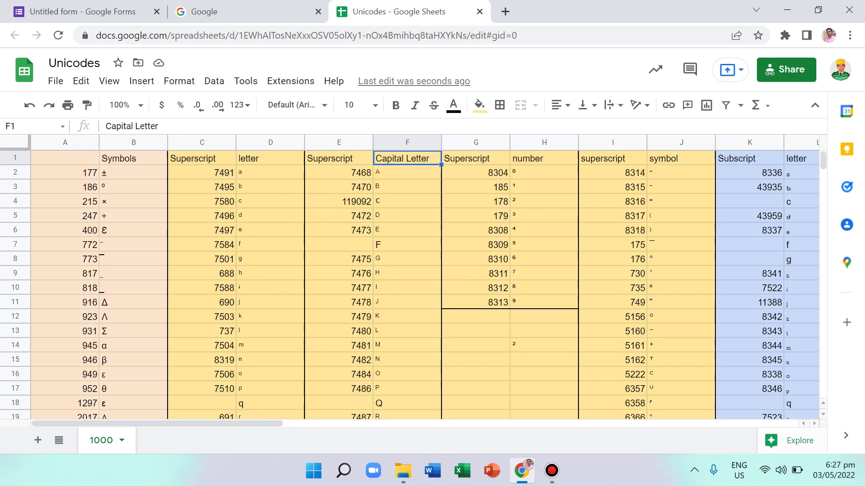
Step: Copy the superscript 2 from H14 and paste it in place of the exponent after the x in the Google Forms question
{"action": "key", "text": "Right"}
{"action": "key", "text": "Right"}
{"action": "key", "text": "Down"}
{"action": "key", "text": "Down"}
{"action": "key", "text": "Down"}
{"action": "key", "text": "Down"}
{"action": "key", "text": "Down"}
{"action": "key", "text": "Down"}
{"action": "key", "text": "Down"}
{"action": "key", "text": "Down"}
{"action": "key", "text": "Down"}
{"action": "key", "text": "Down"}
{"action": "key", "text": "Down"}
{"action": "key", "text": "Down"}
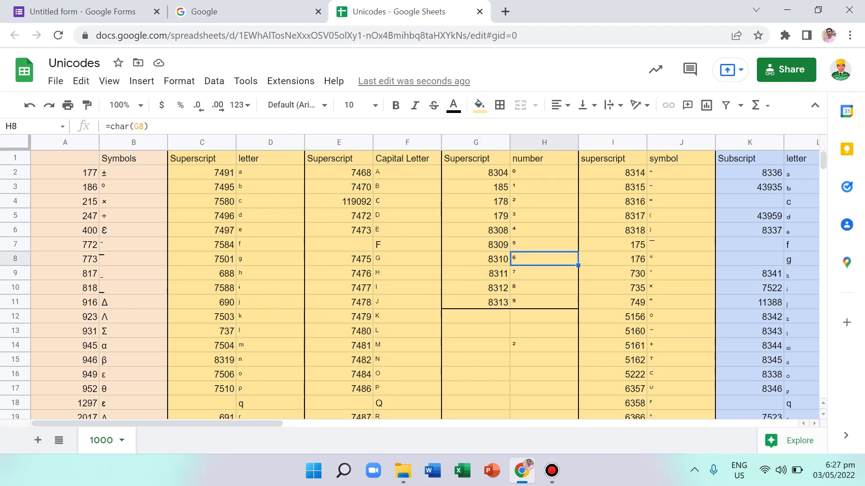
{"action": "key", "text": "Down"}
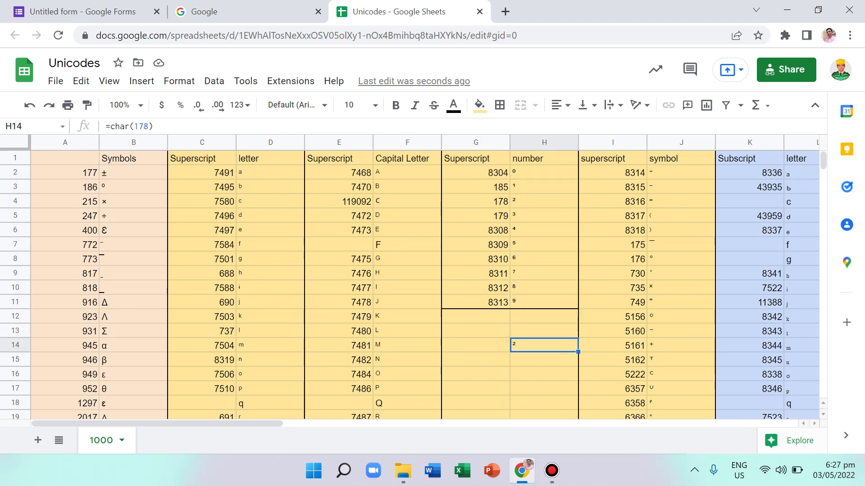
{"action": "key", "text": "Left"}
{"action": "key", "text": "Right"}
{"action": "key", "text": "ctrl+c"}
{"action": "left_click", "coordinate": [82, 11]}
{"action": "key", "text": "BackSpace"}
{"action": "key", "text": "ctrl+v"}
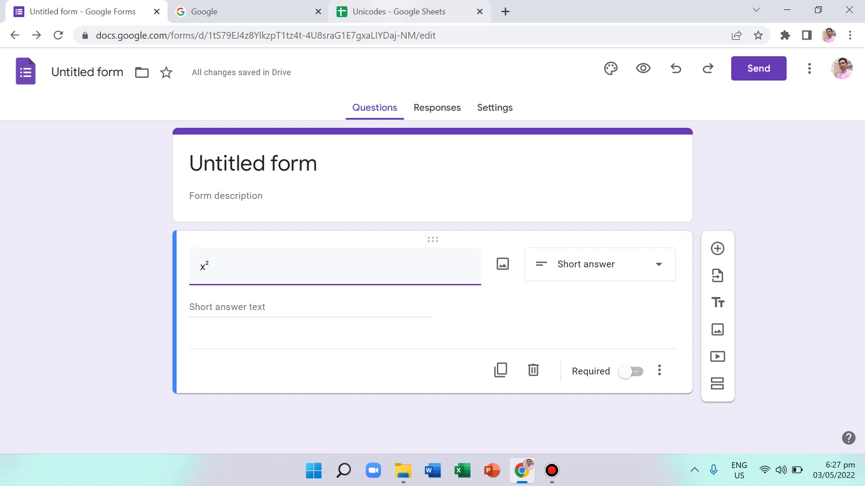
Step: Switch back to the Unicodes sheet and copy the superscript capital H from cell F9
{"action": "left_click", "coordinate": [414, 11]}
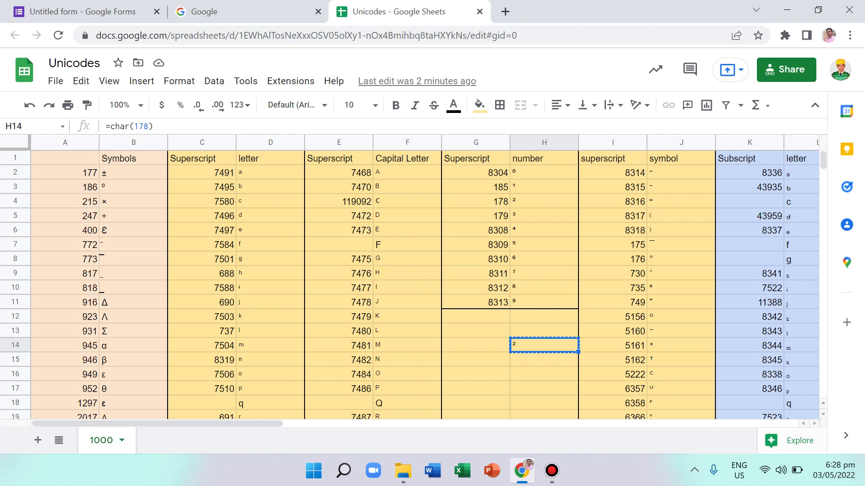
{"action": "left_click", "coordinate": [407, 273]}
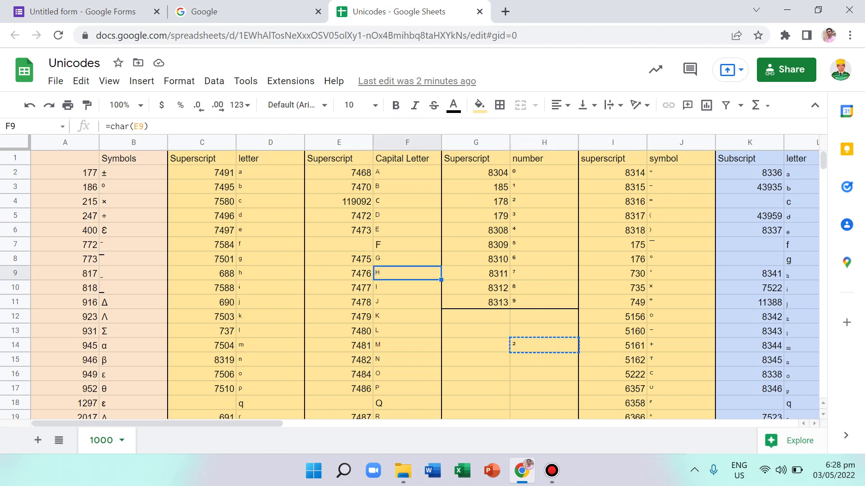
{"action": "key", "text": "ctrl+c"}
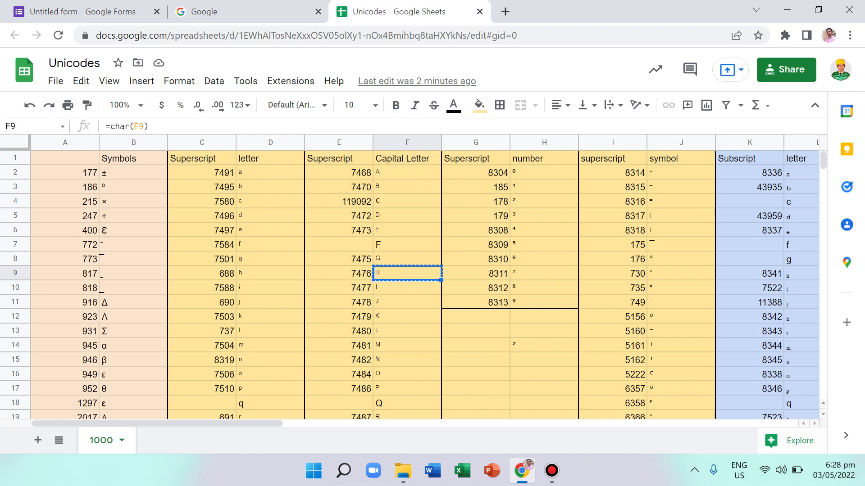
Step: Enter the formula =char(7476) in cell H15 to generate a superscript capital H
{"action": "left_click", "coordinate": [544, 360]}
{"action": "type", "text": "=ch"}
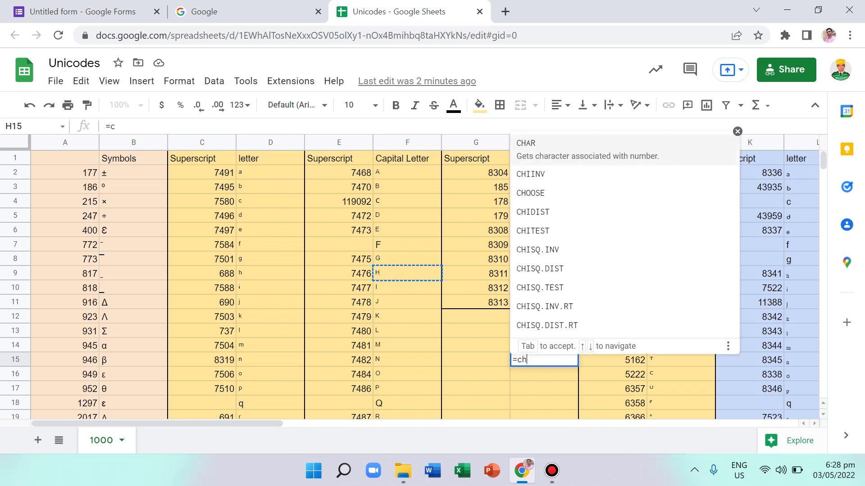
{"action": "type", "text": "ar"}
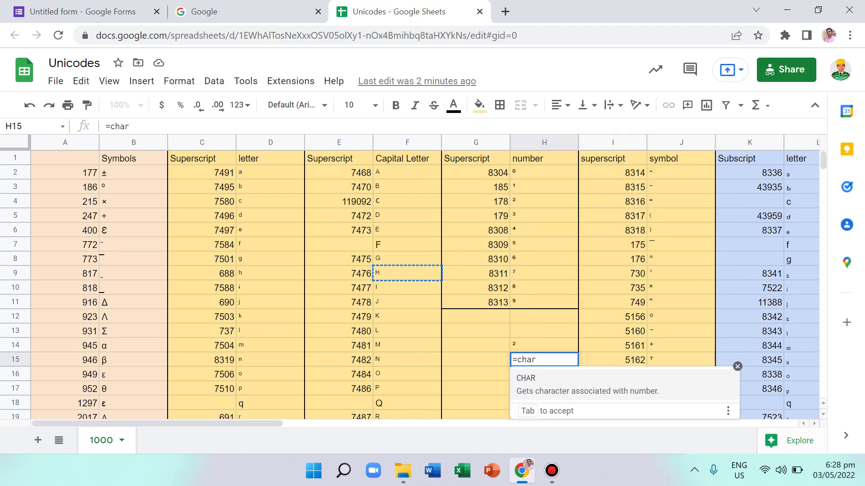
{"action": "type", "text": "("}
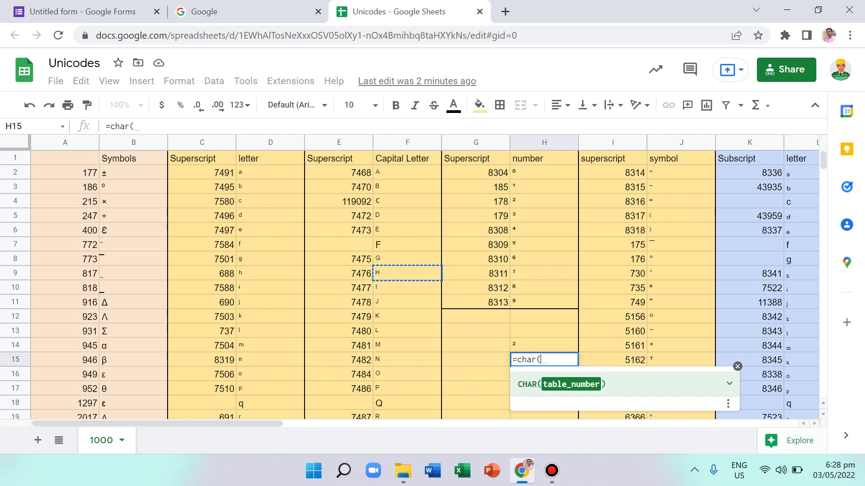
{"action": "type", "text": "7476"}
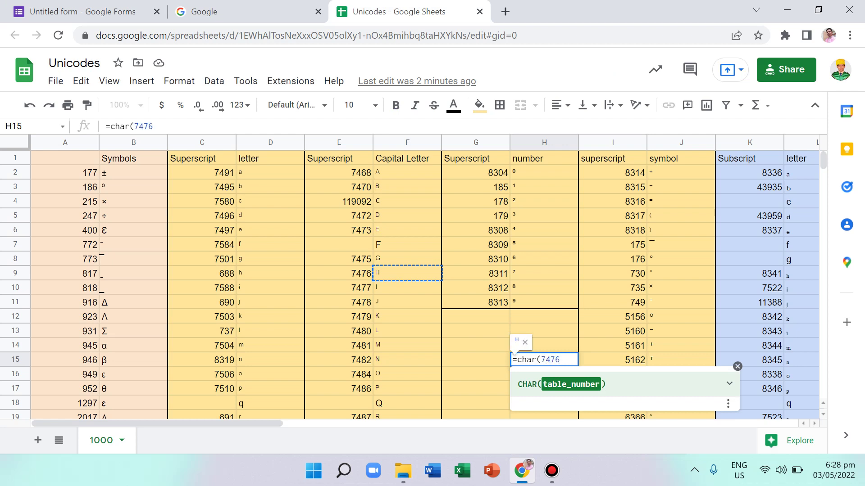
{"action": "type", "text": ")"}
{"action": "key", "text": "Return"}
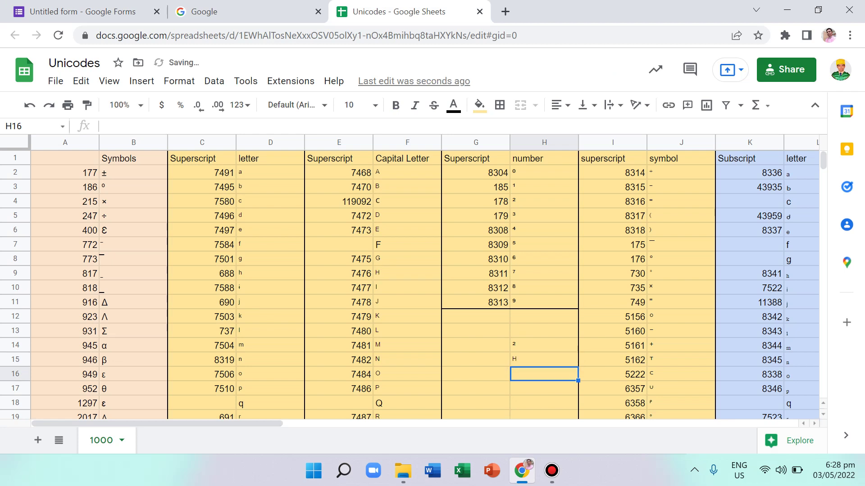
Step: Copy the superscript H from H15 and paste it over the superscript 2 after the x in the Google Forms question
{"action": "left_click", "coordinate": [544, 360]}
{"action": "key", "text": "ctrl+c"}
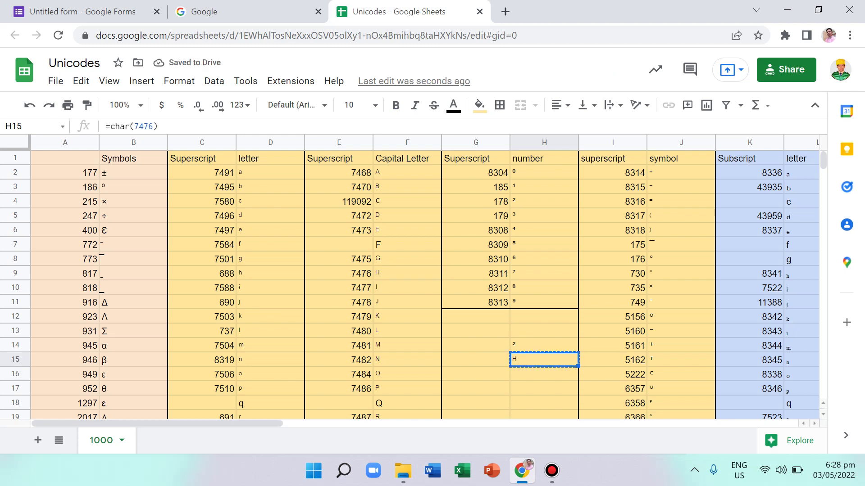
{"action": "left_click", "coordinate": [83, 11]}
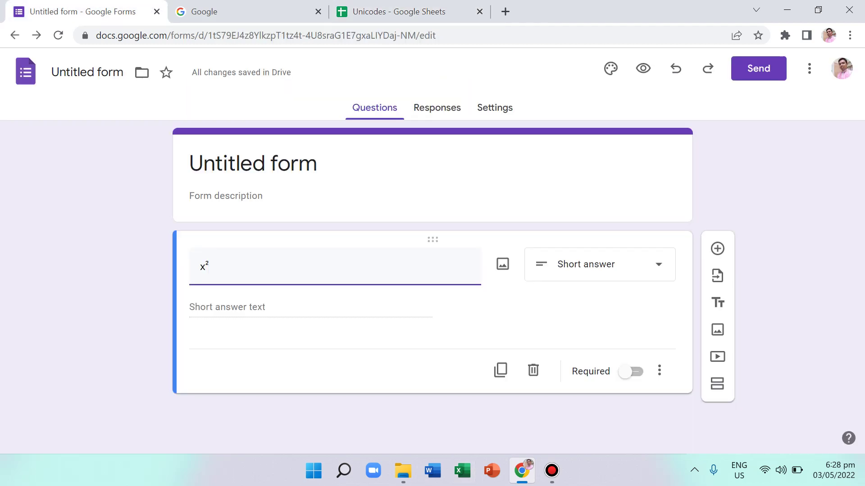
{"action": "key", "text": "BackSpace"}
{"action": "key", "text": "ctrl+v"}
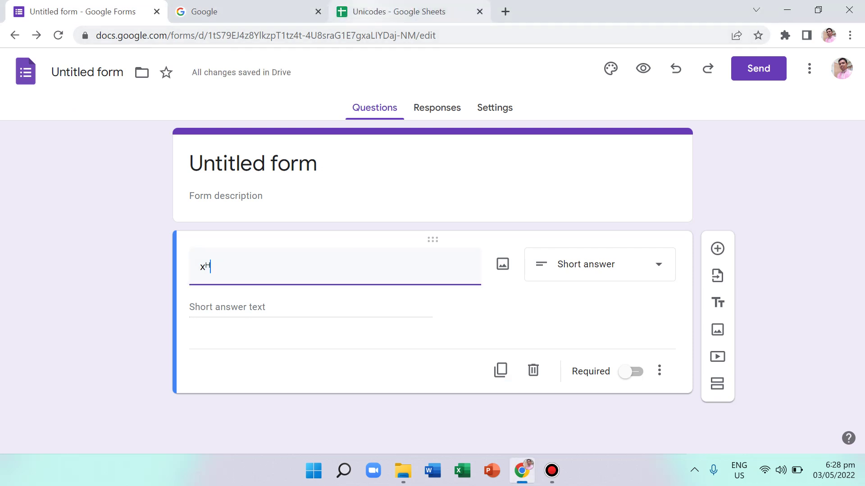
Step: Return to the Unicodes sheet and clear the two test formulas in H14 and H15
{"action": "left_click", "coordinate": [399, 11]}
{"action": "left_click", "coordinate": [544, 331]}
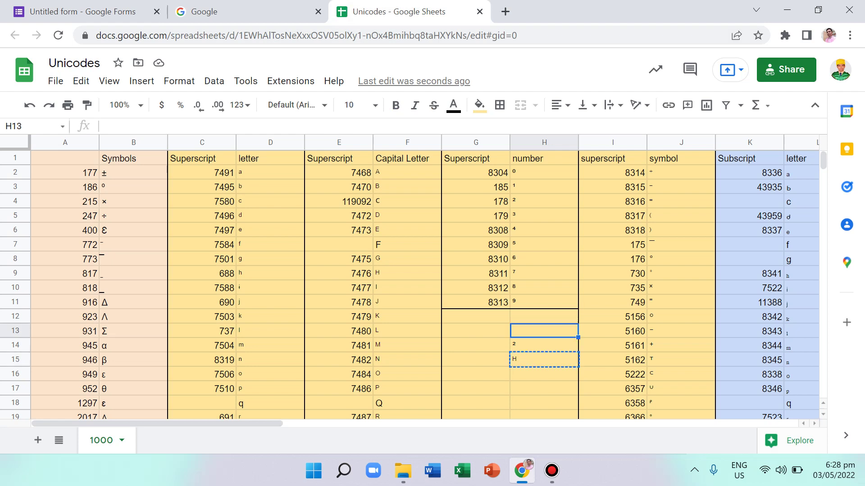
{"action": "left_click", "coordinate": [544, 346]}
{"action": "key", "text": "shift+Down"}
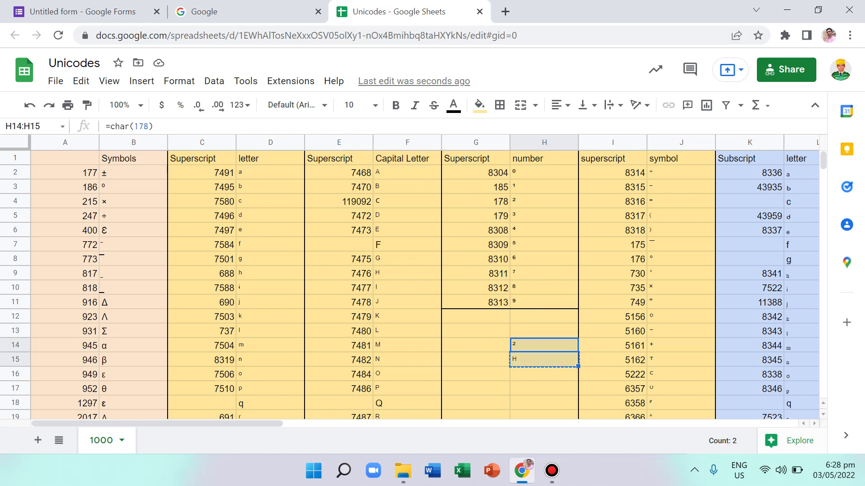
{"action": "key", "text": "Delete"}
{"action": "left_click", "coordinate": [544, 331]}
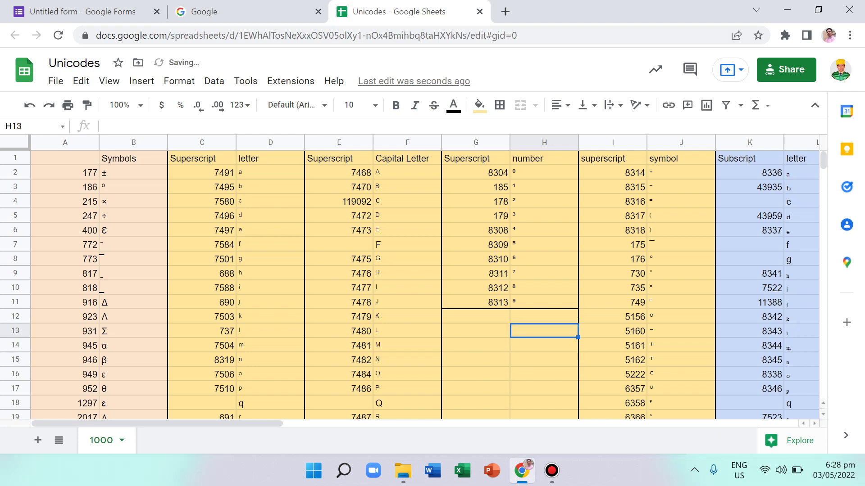
Step: Examine the superscript symbol column from its first row down to the last symbol and back
{"action": "left_click", "coordinate": [612, 259]}
{"action": "key", "text": "Right"}
{"action": "key", "text": "Right"}
{"action": "key", "text": "Right"}
{"action": "key", "text": "Left"}
{"action": "key", "text": "Left"}
{"action": "key", "text": "Up"}
{"action": "key", "text": "Up"}
{"action": "key", "text": "Up"}
{"action": "key", "text": "Up"}
{"action": "key", "text": "Up"}
{"action": "key", "text": "Up"}
{"action": "key", "text": "Up"}
{"action": "key", "text": "Down"}
{"action": "key", "text": "Down"}
{"action": "key", "text": "Down"}
{"action": "key", "text": "Down"}
{"action": "key", "text": "Down"}
{"action": "key", "text": "Down"}
{"action": "key", "text": "Down"}
{"action": "key", "text": "Down"}
{"action": "key", "text": "Down"}
{"action": "key", "text": "Down"}
{"action": "key", "text": "Down"}
{"action": "key", "text": "Down"}
{"action": "key", "text": "Down"}
{"action": "key", "text": "Down"}
{"action": "key", "text": "Down"}
{"action": "key", "text": "Down"}
{"action": "key", "text": "Down"}
{"action": "key", "text": "Down"}
{"action": "key", "text": "Down"}
{"action": "key", "text": "Down"}
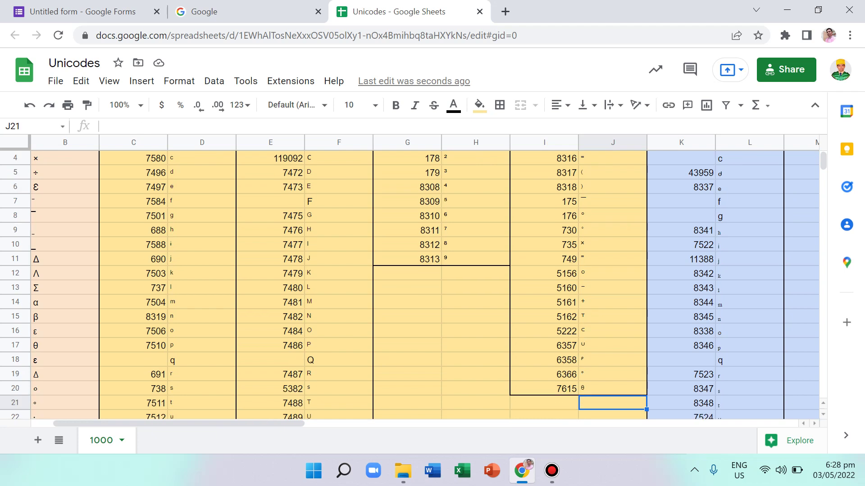
{"action": "key", "text": "Down"}
{"action": "key", "text": "Up"}
{"action": "key", "text": "Up"}
{"action": "key", "text": "Up"}
{"action": "key", "text": "Up"}
{"action": "key", "text": "Up"}
{"action": "key", "text": "Up"}
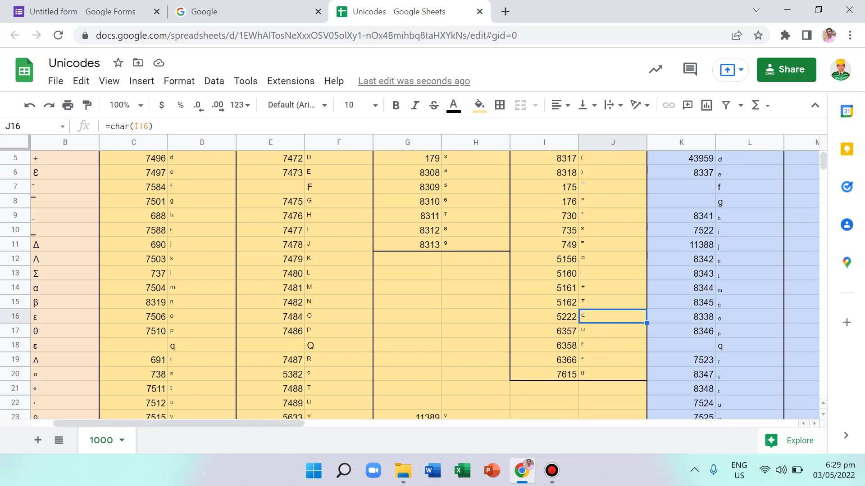
{"action": "key", "text": "Up"}
{"action": "key", "text": "Up"}
{"action": "key", "text": "Up"}
{"action": "key", "text": "Up"}
{"action": "key", "text": "Up"}
{"action": "key", "text": "Up"}
{"action": "key", "text": "Up"}
{"action": "key", "text": "Up"}
{"action": "key", "text": "Up"}
{"action": "key", "text": "Up"}
{"action": "key", "text": "Up"}
{"action": "key", "text": "Up"}
{"action": "key", "text": "Up"}
{"action": "key", "text": "Up"}
{"action": "key", "text": "Up"}
{"action": "key", "text": "Down"}
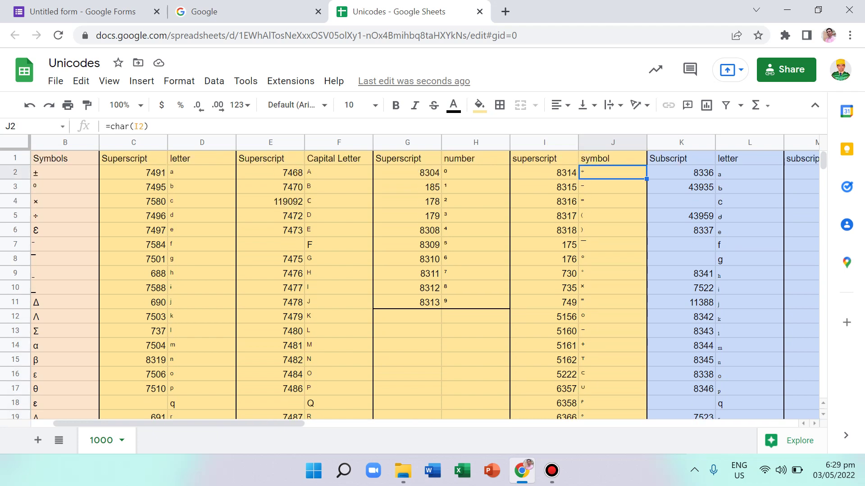
Step: Review the symbol and superscript columns across row 2, from the Symbols section to the superscript symbol column
{"action": "key", "text": "Left"}
{"action": "key", "text": "Left"}
{"action": "key", "text": "Left"}
{"action": "key", "text": "ctrl+Left"}
{"action": "key", "text": "Right"}
{"action": "key", "text": "Right"}
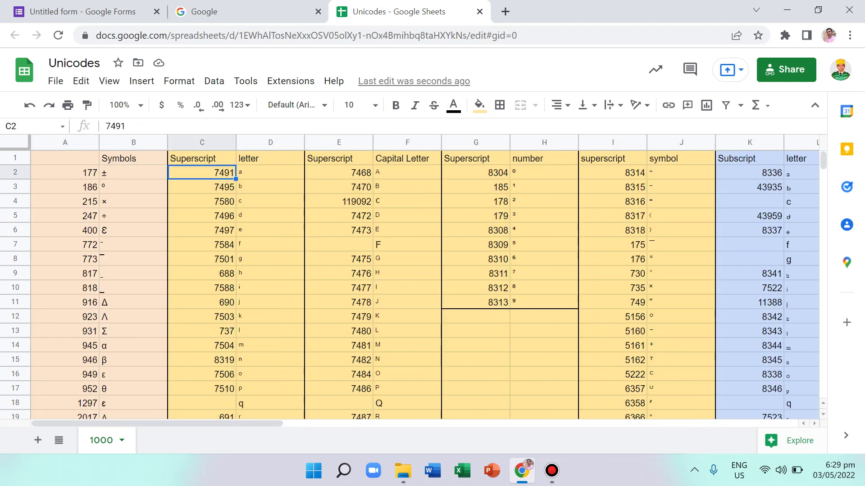
{"action": "key", "text": "Right"}
{"action": "key", "text": "Right"}
{"action": "key", "text": "Right"}
{"action": "key", "text": "Right"}
{"action": "key", "text": "Right"}
{"action": "key", "text": "Right"}
{"action": "key", "text": "Right"}
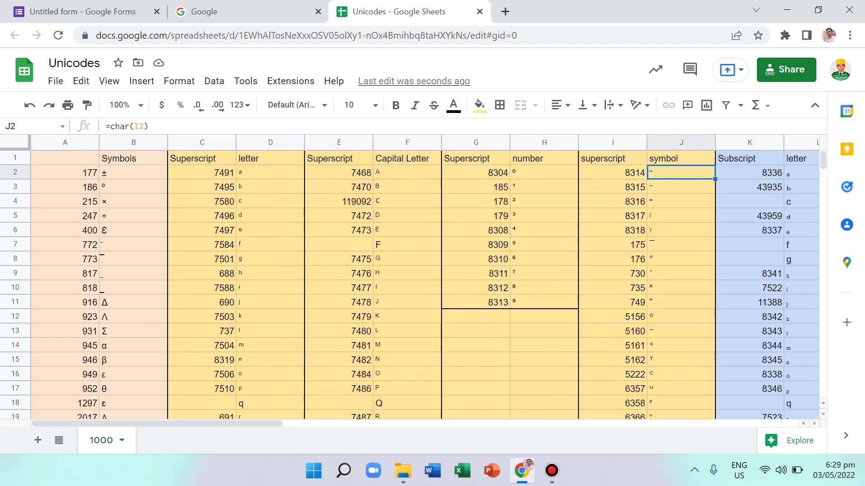
Step: Examine the subscript columns for letters, capital letters, numbers and symbols in row 2
{"action": "key", "text": "Right"}
{"action": "key", "text": "Right"}
{"action": "key", "text": "Right"}
{"action": "key", "text": "Right"}
{"action": "key", "text": "Right"}
{"action": "key", "text": "Right"}
{"action": "key", "text": "Right"}
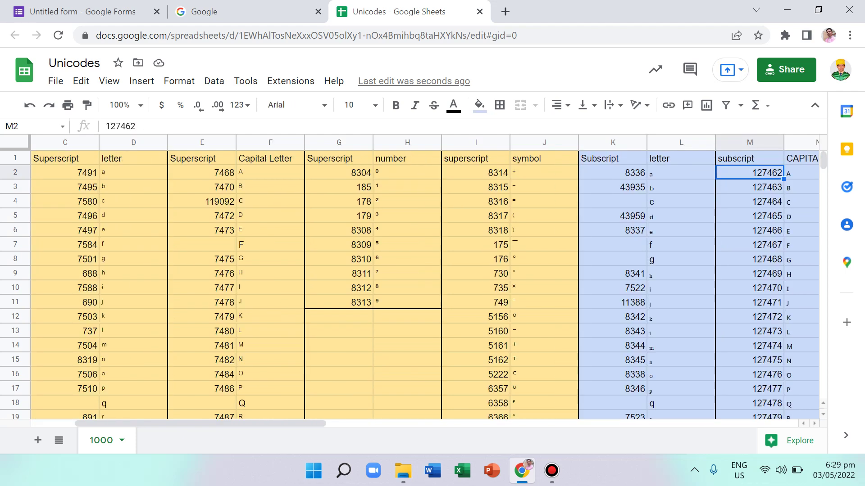
{"action": "key", "text": "Right"}
{"action": "key", "text": "Left"}
{"action": "key", "text": "Left"}
{"action": "key", "text": "Left"}
{"action": "key", "text": "Left"}
{"action": "key", "text": "Left"}
{"action": "key", "text": "Left"}
{"action": "key", "text": "Left"}
{"action": "key", "text": "Left"}
{"action": "key", "text": "Left"}
{"action": "key", "text": "Right"}
{"action": "key", "text": "Right"}
{"action": "key", "text": "Right"}
{"action": "key", "text": "Right"}
{"action": "key", "text": "Left"}
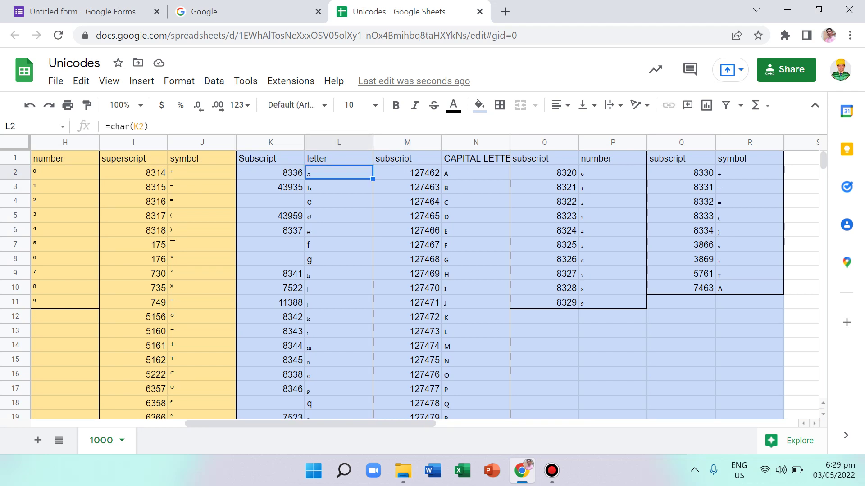
Step: Copy the subscript a from cell L2 into the form question, replacing the character after the x
{"action": "key", "text": "ctrl+c"}
{"action": "key", "text": "ctrl+1"}
{"action": "key", "text": "BackSpace"}
{"action": "key", "text": "ctrl+v"}
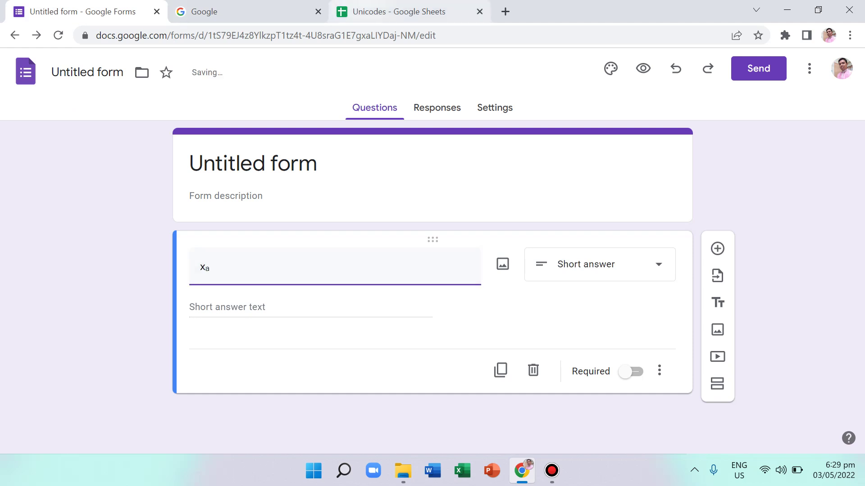
Step: Return to the Unicodes sheet and look across the subscript number and symbol columns in row 5
{"action": "key", "text": "ctrl+3"}
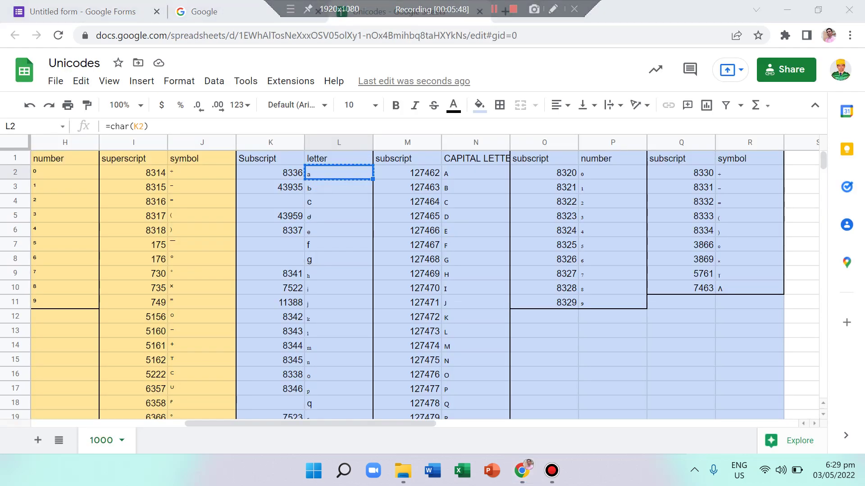
{"action": "left_click", "coordinate": [475, 216]}
{"action": "left_click", "coordinate": [544, 216]}
{"action": "key", "text": "Escape"}
{"action": "left_click", "coordinate": [613, 216]}
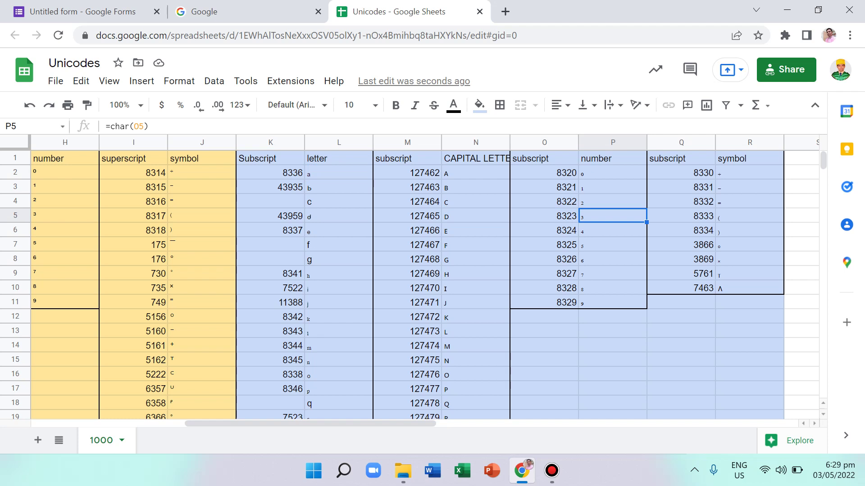
{"action": "key", "text": "Right"}
{"action": "key", "text": "Right"}
{"action": "key", "text": "Left"}
Step: Look through the subscript capital letter and number columns, moving down the rows and back up
{"action": "key", "text": "Left"}
{"action": "key", "text": "Left"}
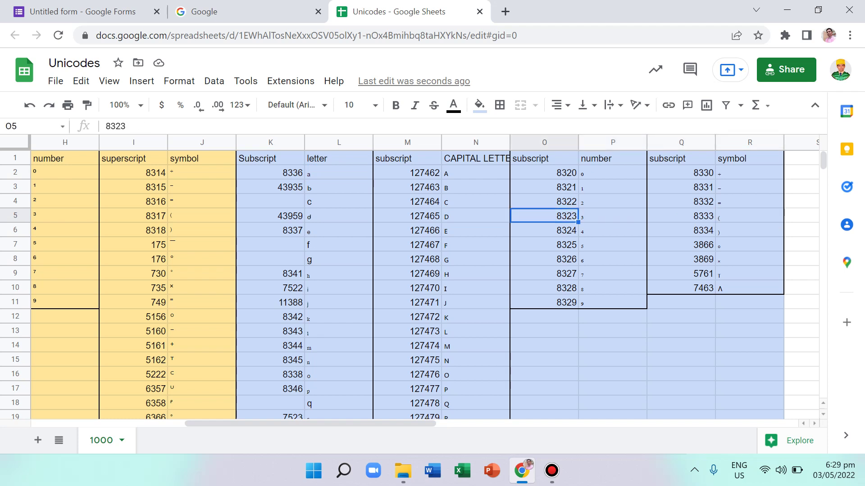
{"action": "key", "text": "Left"}
{"action": "key", "text": "Left"}
{"action": "key", "text": "Down"}
{"action": "key", "text": "Down"}
{"action": "key", "text": "Left"}
{"action": "key", "text": "Down"}
{"action": "key", "text": "Down"}
{"action": "key", "text": "Down"}
{"action": "key", "text": "Right"}
{"action": "key", "text": "Right"}
Step: Examine the subscript letter column down past its last letter in row 27 and back up to row 15
{"action": "key", "text": "Right"}
{"action": "key", "text": "Left"}
{"action": "key", "text": "Down"}
{"action": "key", "text": "Down"}
{"action": "key", "text": "Down"}
{"action": "key", "text": "Down"}
{"action": "key", "text": "Down"}
{"action": "key", "text": "Down"}
{"action": "key", "text": "Down"}
{"action": "key", "text": "Down"}
{"action": "key", "text": "Down"}
{"action": "key", "text": "Down"}
{"action": "key", "text": "Down"}
{"action": "key", "text": "Down"}
{"action": "key", "text": "Down"}
{"action": "key", "text": "Down"}
{"action": "key", "text": "Down"}
{"action": "key", "text": "Down"}
{"action": "key", "text": "Down"}
{"action": "key", "text": "Down"}
{"action": "key", "text": "Up"}
{"action": "key", "text": "Up"}
{"action": "key", "text": "Up"}
{"action": "key", "text": "Up"}
{"action": "key", "text": "Up"}
{"action": "key", "text": "Up"}
{"action": "key", "text": "Up"}
{"action": "key", "text": "Up"}
{"action": "key", "text": "Up"}
{"action": "key", "text": "Up"}
{"action": "key", "text": "Up"}
{"action": "key", "text": "Up"}
{"action": "key", "text": "Up"}
{"action": "key", "text": "Up"}
{"action": "key", "text": "Up"}
{"action": "key", "text": "Up"}
{"action": "key", "text": "Up"}
{"action": "key", "text": "Up"}
{"action": "key", "text": "Up"}
{"action": "key", "text": "Up"}
{"action": "key", "text": "Up"}
{"action": "key", "text": "Up"}
{"action": "key", "text": "Up"}
{"action": "key", "text": "Up"}
{"action": "key", "text": "Up"}
{"action": "key", "text": "Up"}
{"action": "key", "text": "Up"}
{"action": "key", "text": "Left"}
{"action": "key", "text": "Left"}
{"action": "key", "text": "Left"}
{"action": "key", "text": "Down"}
{"action": "key", "text": "Right"}
{"action": "key", "text": "Down"}
{"action": "key", "text": "Down"}
{"action": "key", "text": "Down"}
{"action": "key", "text": "Up"}
{"action": "key", "text": "Down"}
{"action": "key", "text": "Down"}
{"action": "key", "text": "Down"}
{"action": "key", "text": "Down"}
{"action": "key", "text": "Down"}
{"action": "key", "text": "Down"}
{"action": "key", "text": "Down"}
{"action": "key", "text": "Down"}
{"action": "key", "text": "Down"}
{"action": "key", "text": "Down"}
{"action": "key", "text": "Down"}
{"action": "key", "text": "Down"}
{"action": "key", "text": "Down"}
{"action": "key", "text": "Down"}
{"action": "key", "text": "Down"}
{"action": "key", "text": "Down"}
{"action": "key", "text": "Down"}
{"action": "key", "text": "Down"}
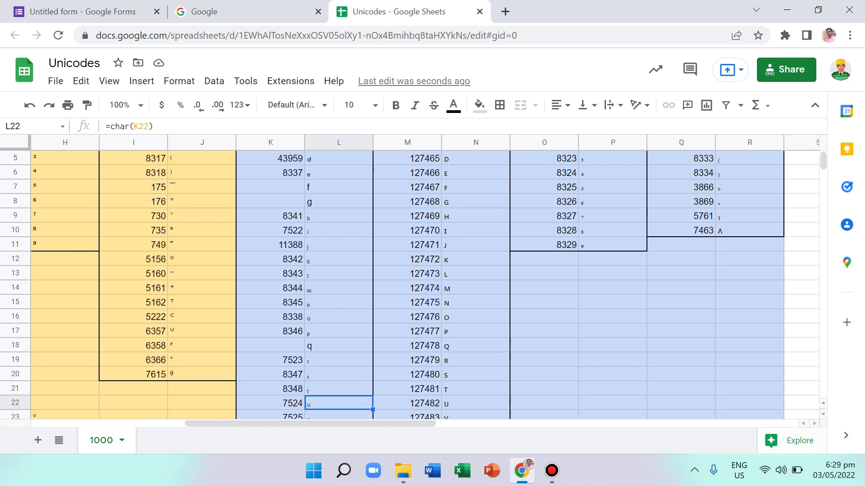
{"action": "key", "text": "Down"}
{"action": "key", "text": "Down"}
{"action": "key", "text": "Down"}
{"action": "key", "text": "Down"}
{"action": "key", "text": "Down"}
{"action": "key", "text": "Down"}
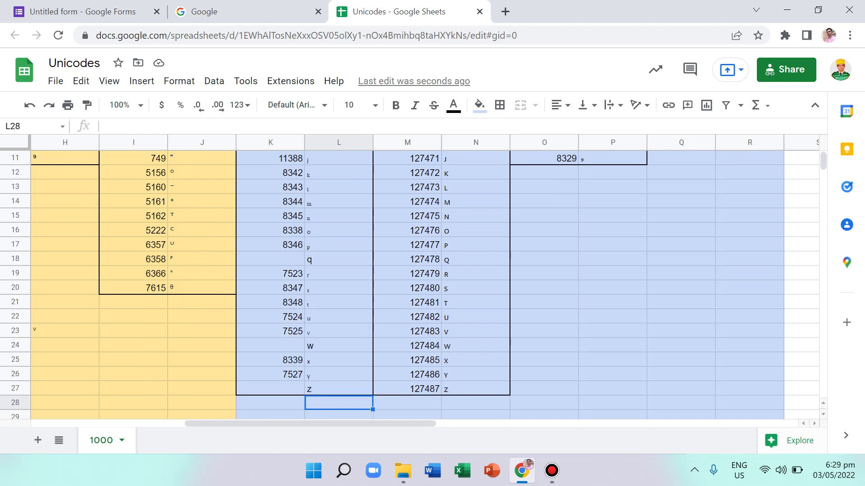
{"action": "key", "text": "Up"}
{"action": "key", "text": "Up"}
{"action": "key", "text": "Up"}
{"action": "key", "text": "Up"}
{"action": "key", "text": "Up"}
{"action": "key", "text": "Up"}
{"action": "key", "text": "Up"}
{"action": "key", "text": "Up"}
{"action": "key", "text": "Up"}
{"action": "key", "text": "Up"}
{"action": "key", "text": "Up"}
{"action": "key", "text": "Up"}
{"action": "key", "text": "Up"}
{"action": "key", "text": "Up"}
{"action": "key", "text": "Up"}
{"action": "key", "text": "Up"}
{"action": "key", "text": "Up"}
{"action": "key", "text": "Up"}
{"action": "key", "text": "Up"}
{"action": "key", "text": "Up"}
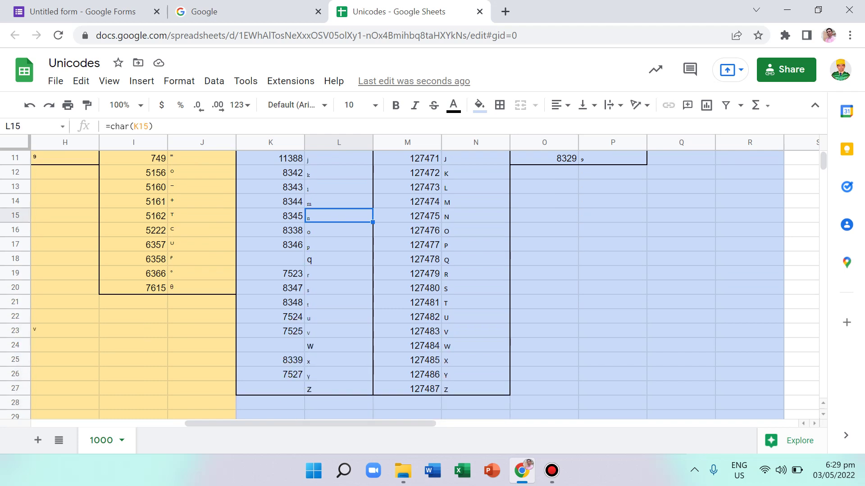
Step: Examine the subscript number column from its header down to the last digits
{"action": "key", "text": "Right"}
{"action": "key", "text": "Right"}
{"action": "key", "text": "Right"}
{"action": "key", "text": "Right"}
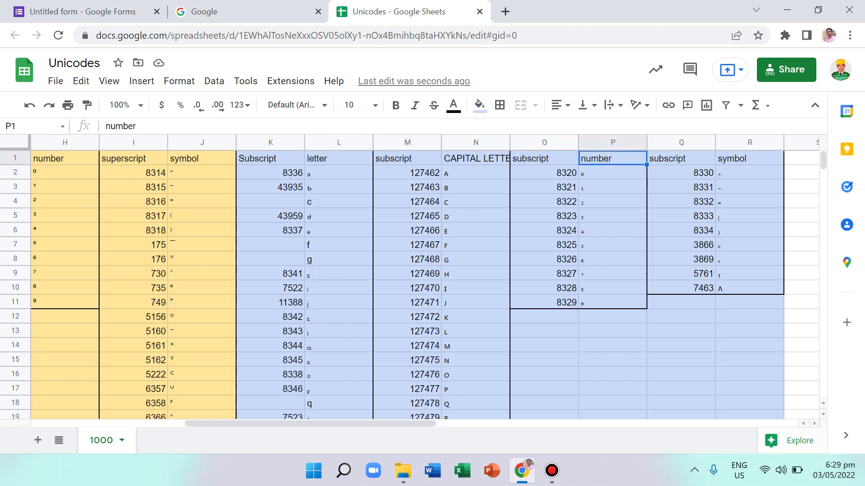
{"action": "key", "text": "Down"}
{"action": "key", "text": "Down"}
{"action": "key", "text": "Down"}
{"action": "key", "text": "Down"}
{"action": "key", "text": "Down"}
{"action": "key", "text": "Down"}
{"action": "key", "text": "Down"}
{"action": "key", "text": "Down"}
{"action": "key", "text": "Down"}
{"action": "key", "text": "Down"}
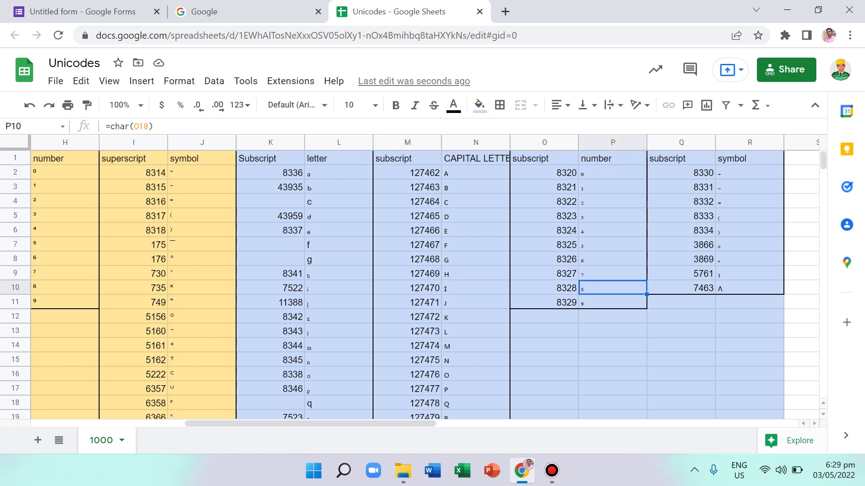
Step: Go back to the general Symbols column and review its first entries, stopping at the multiplication sign in B4
{"action": "key", "text": "Left"}
{"action": "key", "text": "Left"}
{"action": "key", "text": "Left"}
{"action": "key", "text": "Left"}
{"action": "key", "text": "Left"}
{"action": "key", "text": "Left"}
{"action": "key", "text": "Left"}
{"action": "key", "text": "Left"}
{"action": "key", "text": "Left"}
{"action": "key", "text": "Left"}
{"action": "key", "text": "Left"}
{"action": "key", "text": "Left"}
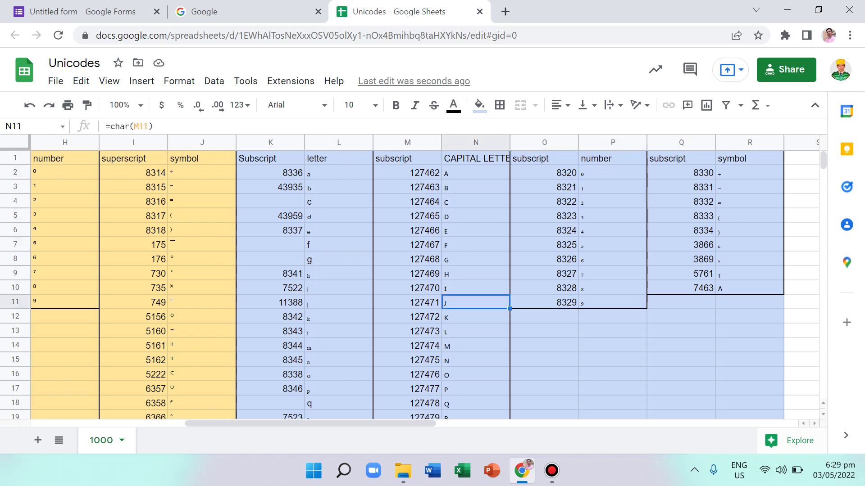
{"action": "key", "text": "Left"}
{"action": "key", "text": "Left"}
{"action": "key", "text": "Left"}
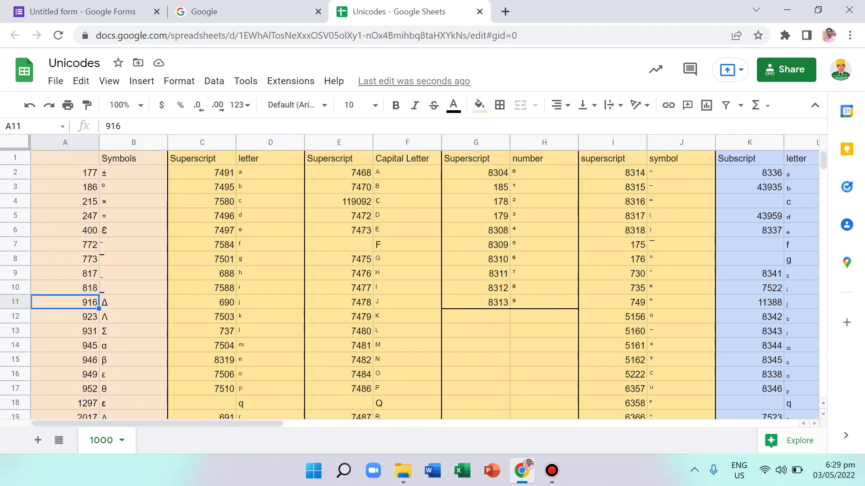
{"action": "key", "text": "Right"}
{"action": "key", "text": "Up"}
{"action": "key", "text": "Up"}
{"action": "key", "text": "Up"}
{"action": "key", "text": "Up"}
{"action": "key", "text": "Up"}
{"action": "key", "text": "Up"}
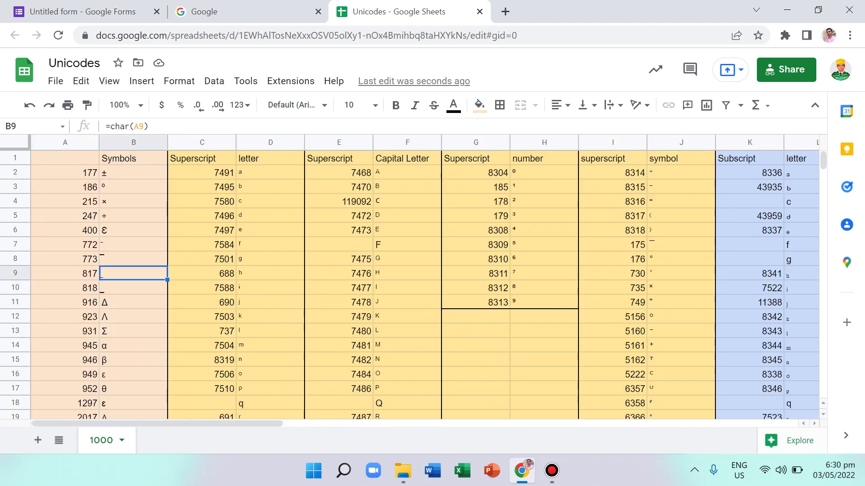
{"action": "key", "text": "Up"}
{"action": "key", "text": "Up"}
{"action": "key", "text": "Up"}
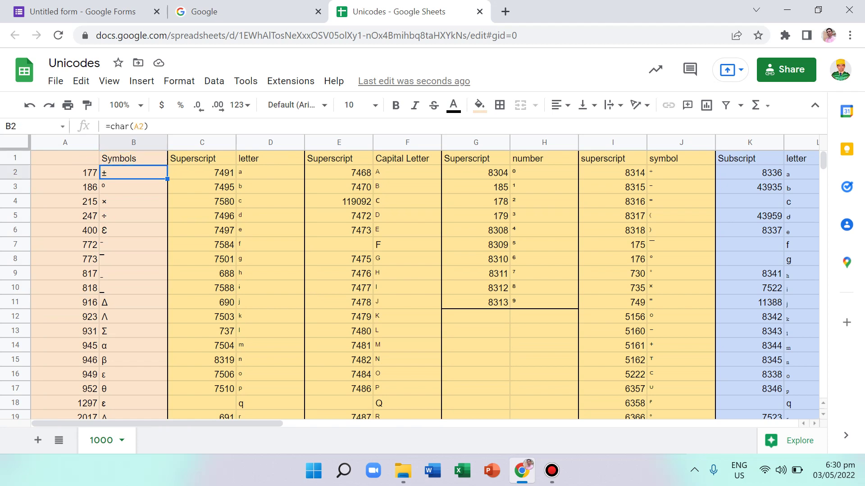
{"action": "key", "text": "Down"}
{"action": "key", "text": "Down"}
{"action": "key", "text": "Down"}
{"action": "key", "text": "Down"}
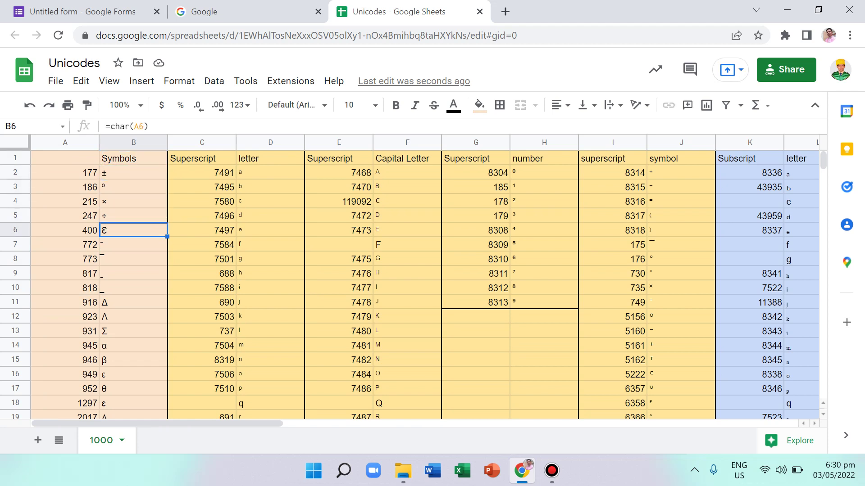
{"action": "key", "text": "Up"}
{"action": "key", "text": "Up"}
{"action": "key", "text": "Down"}
{"action": "key", "text": "Up"}
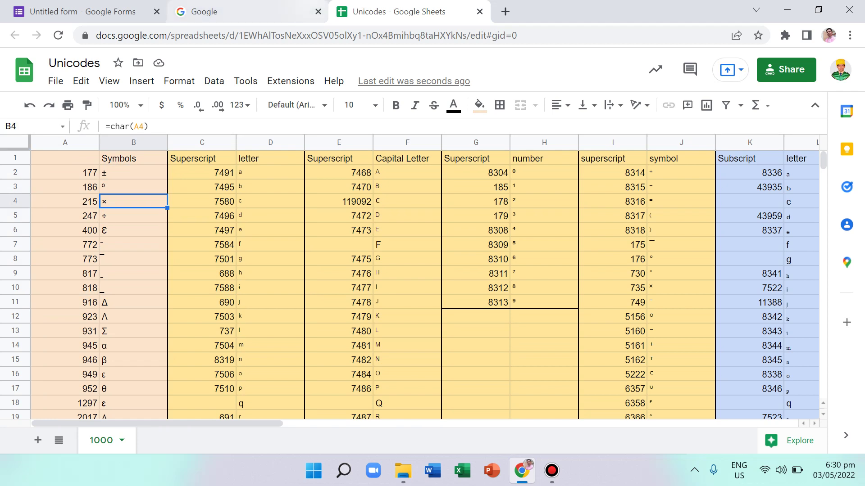
Step: In the form question, remove the subscript a and write two x terms with a gap between them for an operator
{"action": "left_click", "coordinate": [86, 11]}
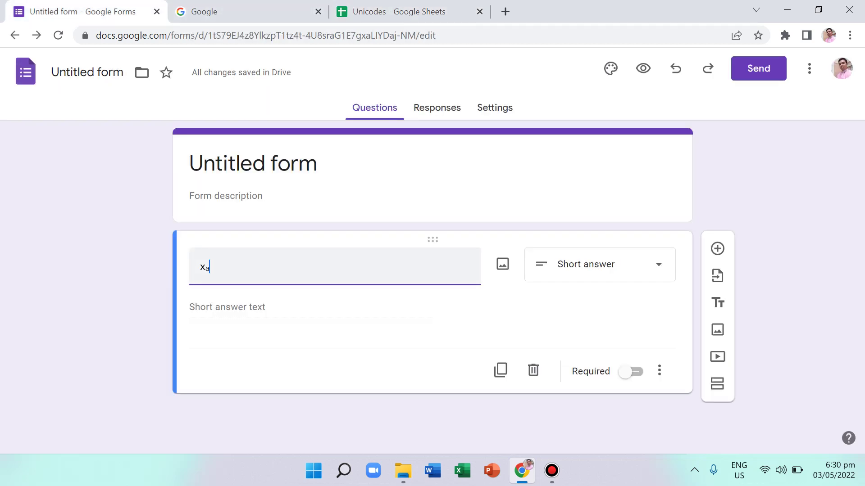
{"action": "key", "text": "BackSpace"}
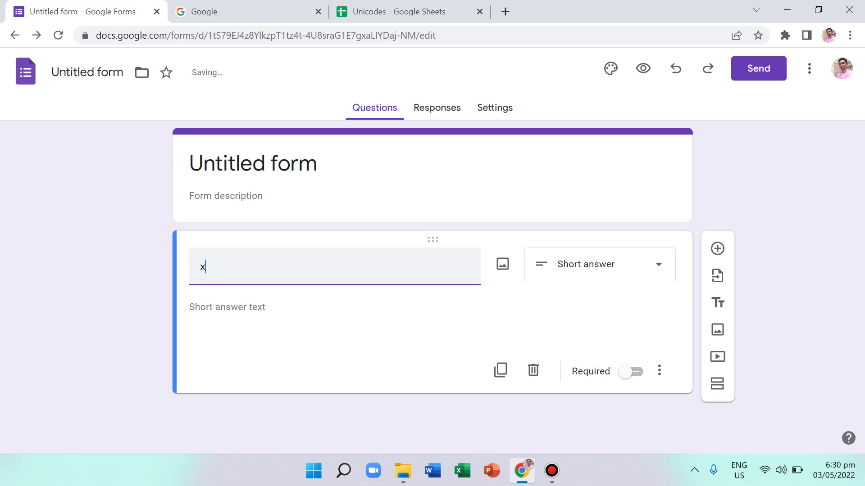
{"action": "type", "text": "x x"}
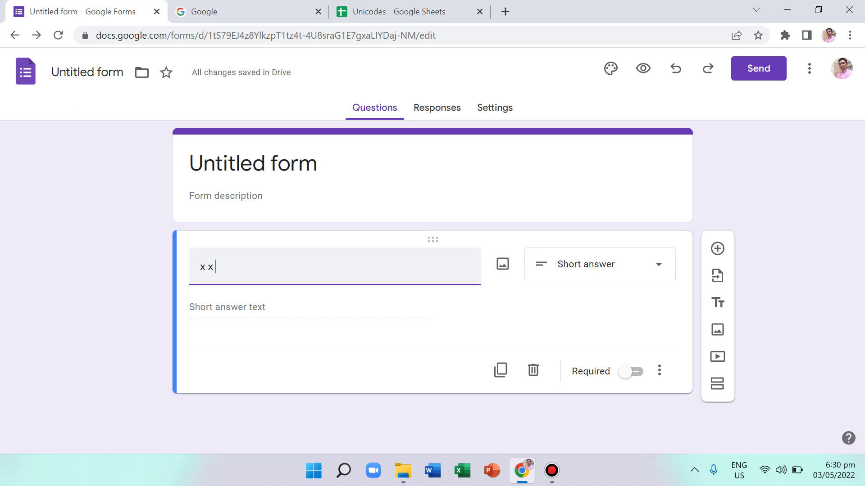
{"action": "key", "text": "Left"}
{"action": "key", "text": "Left"}
{"action": "key", "text": "BackSpace"}
Step: Copy the multiplication sign from cell B4 and paste it between the two x terms in the form question
{"action": "left_click", "coordinate": [383, 9]}
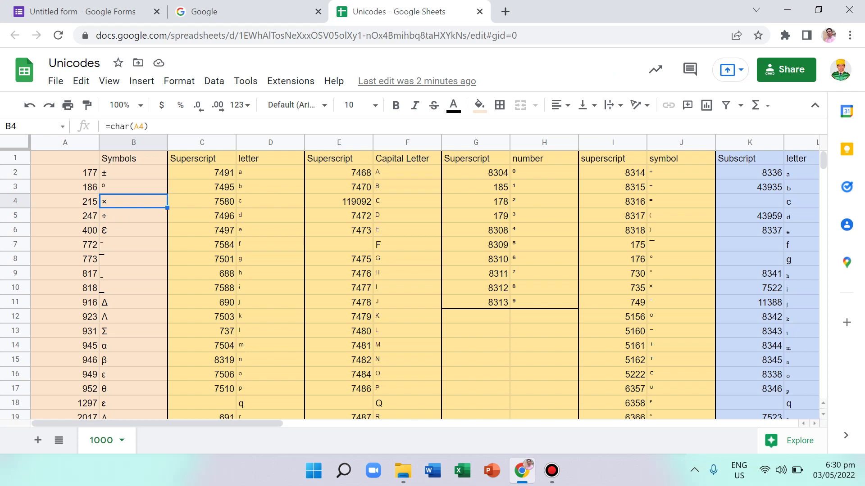
{"action": "key", "text": "ctrl+c"}
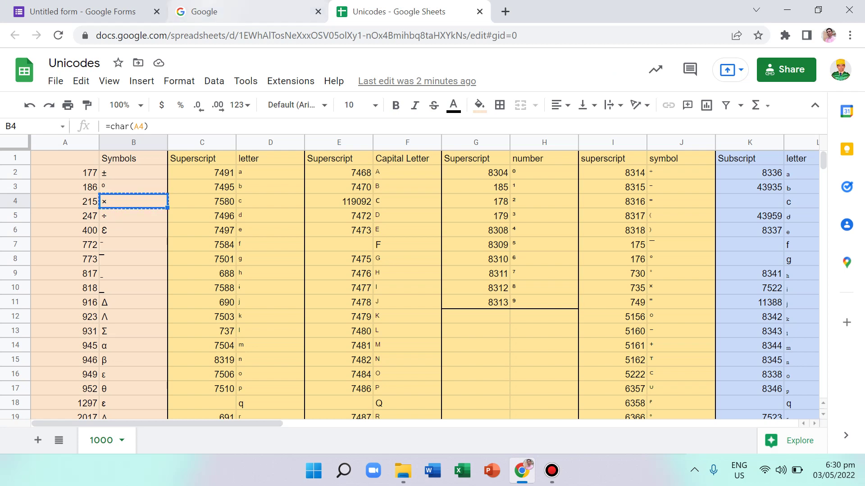
{"action": "key", "text": "ctrl+Tab"}
{"action": "key", "text": "ctrl+v"}
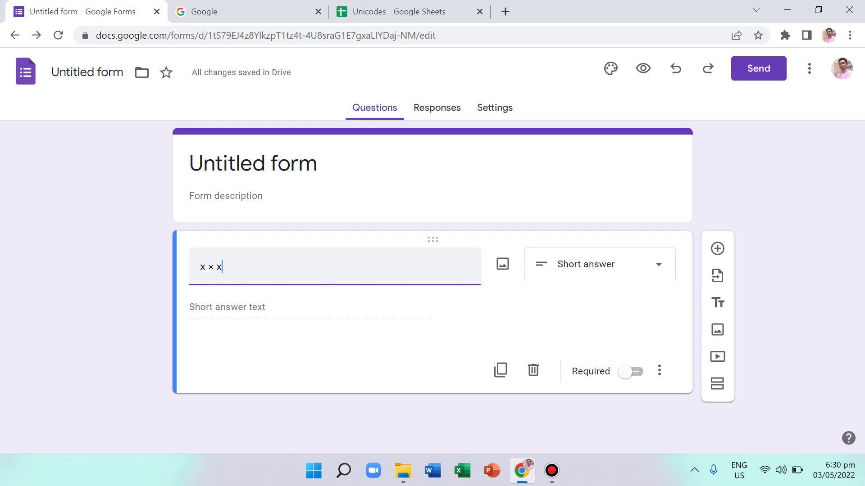
Step: Remove the multiplication sign from the question and try putting the x terms in parentheses instead
{"action": "key", "text": "BackSpace"}
{"action": "key", "text": "BackSpace"}
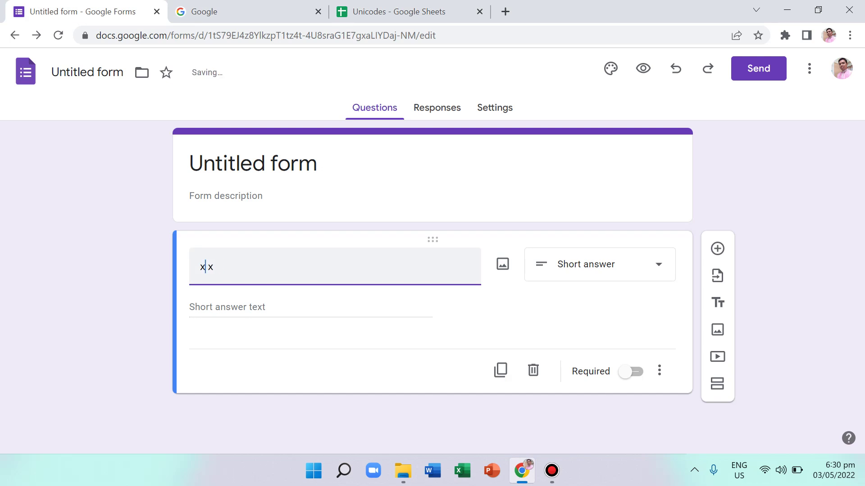
{"action": "type", "text": ")"}
{"action": "key", "text": "Home"}
{"action": "type", "text": "("}
{"action": "key", "text": "BackSpace"}
{"action": "type", "text": "(x)"}
{"action": "key", "text": "BackSpace"}
{"action": "key", "text": "BackSpace"}
{"action": "key", "text": "BackSpace"}
{"action": "key", "text": "BackSpace"}
{"action": "key", "text": "BackSpace"}
{"action": "key", "text": "BackSpace"}
Step: Return to the Unicodes sheet and examine the Symbols column from row 4 down to row 30
{"action": "left_click", "coordinate": [398, 11]}
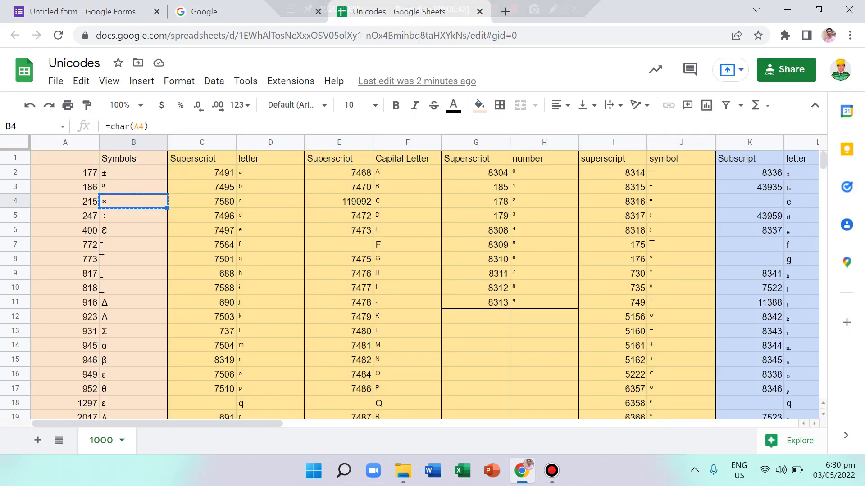
{"action": "key", "text": "Down"}
{"action": "key", "text": "Down"}
{"action": "key", "text": "Down"}
{"action": "key", "text": "Down"}
{"action": "key", "text": "Down"}
{"action": "key", "text": "Down"}
{"action": "key", "text": "Down"}
{"action": "key", "text": "Down"}
{"action": "key", "text": "Down"}
{"action": "key", "text": "Down"}
{"action": "key", "text": "Down"}
{"action": "key", "text": "Down"}
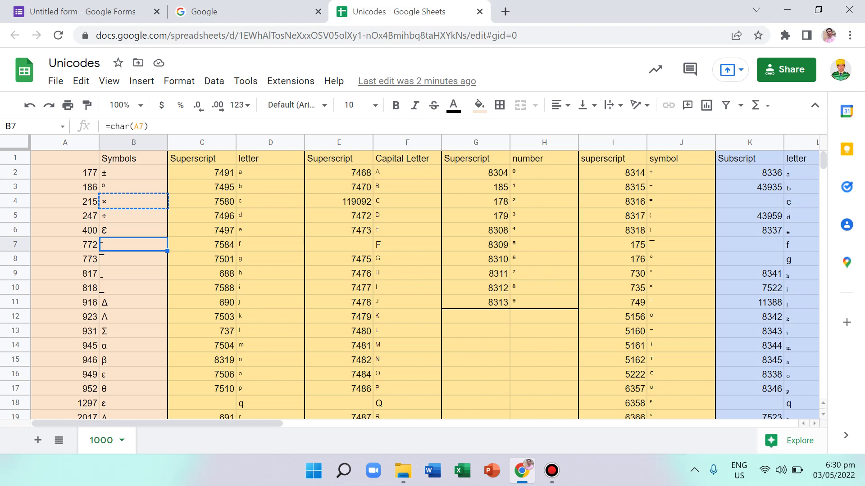
{"action": "key", "text": "Down"}
{"action": "key", "text": "Down"}
{"action": "key", "text": "Down"}
{"action": "key", "text": "Down"}
{"action": "key", "text": "Down"}
{"action": "key", "text": "Down"}
{"action": "key", "text": "Down"}
{"action": "key", "text": "Down"}
{"action": "key", "text": "Down"}
{"action": "key", "text": "Down"}
{"action": "key", "text": "Down"}
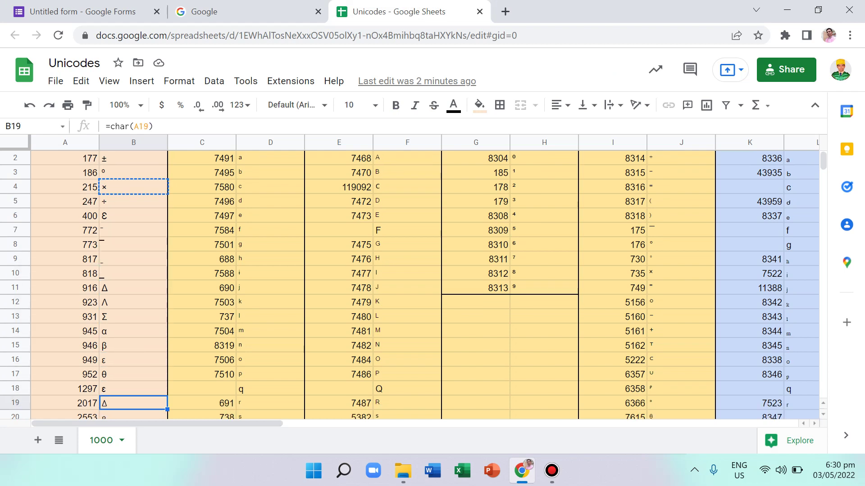
{"action": "key", "text": "Down"}
{"action": "key", "text": "Down"}
{"action": "key", "text": "Down"}
{"action": "key", "text": "Down"}
{"action": "key", "text": "Down"}
{"action": "key", "text": "Down"}
{"action": "key", "text": "Down"}
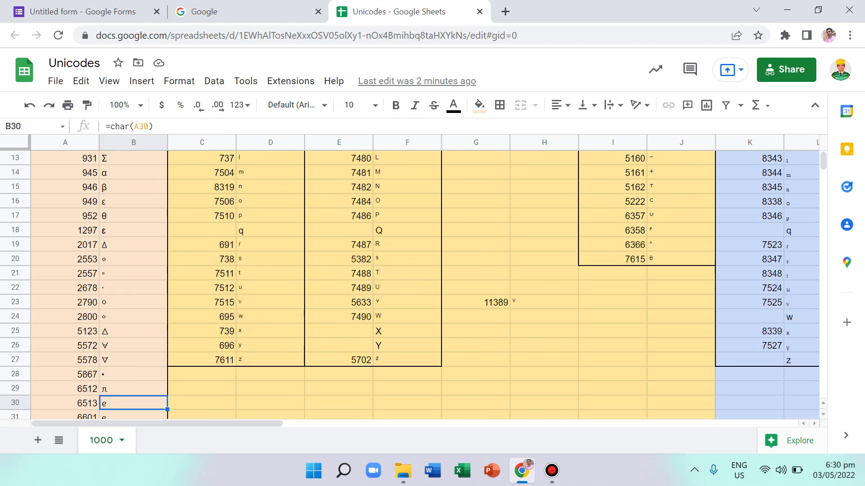
Step: Examine the pi, e, peso and degree Celsius entries of the Symbols column around rows 28 to 33
{"action": "key", "text": "Up"}
{"action": "key", "text": "Up"}
{"action": "key", "text": "Up"}
{"action": "key", "text": "Up"}
{"action": "key", "text": "Up"}
{"action": "key", "text": "Up"}
{"action": "key", "text": "Up"}
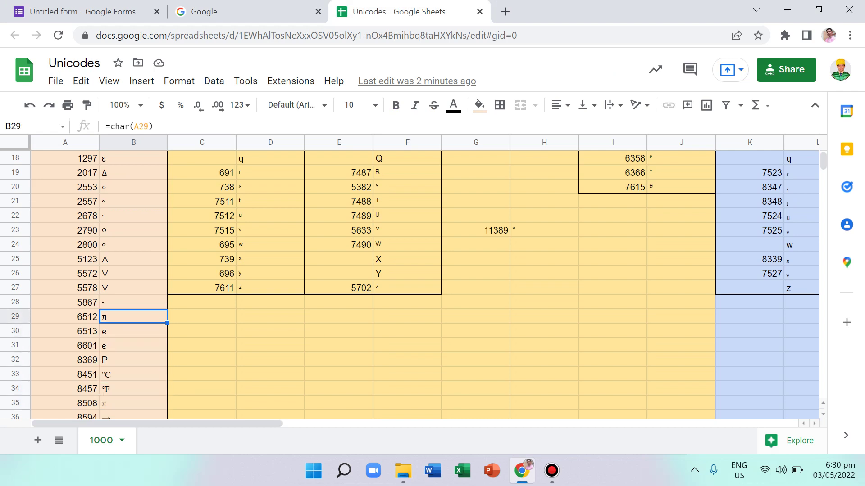
{"action": "key", "text": "Up"}
{"action": "key", "text": "Down"}
{"action": "key", "text": "Up"}
{"action": "key", "text": "Down"}
{"action": "key", "text": "Down"}
{"action": "key", "text": "Up"}
{"action": "key", "text": "Up"}
{"action": "key", "text": "Down"}
{"action": "key", "text": "Down"}
{"action": "key", "text": "Down"}
{"action": "key", "text": "Down"}
{"action": "key", "text": "Down"}
{"action": "key", "text": "Down"}
{"action": "key", "text": "Down"}
{"action": "key", "text": "Down"}
{"action": "key", "text": "Up"}
{"action": "key", "text": "Up"}
{"action": "key", "text": "Up"}
Step: Examine the Symbols column from the temperature units through the arrows to the element-of sign in row 43, then back to row 36
{"action": "key", "text": "Up"}
{"action": "key", "text": "Down"}
{"action": "key", "text": "Down"}
{"action": "key", "text": "Down"}
{"action": "key", "text": "Down"}
{"action": "key", "text": "Down"}
{"action": "key", "text": "Down"}
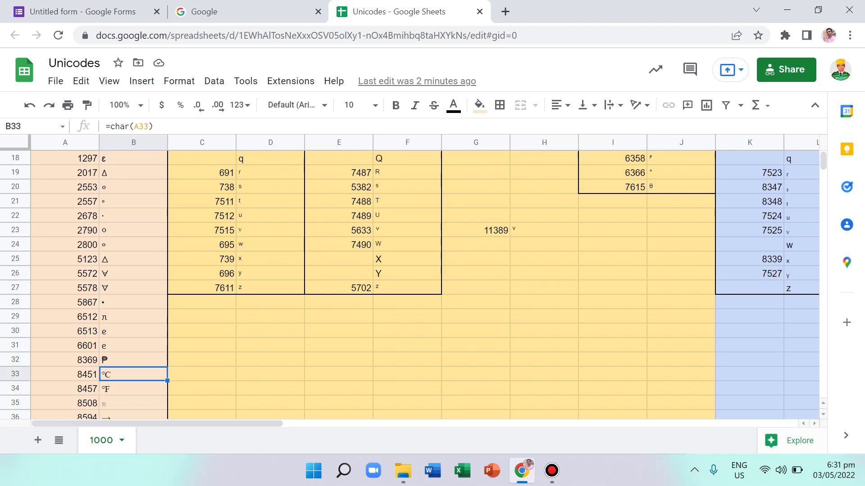
{"action": "key", "text": "Up"}
{"action": "key", "text": "Up"}
{"action": "key", "text": "Up"}
{"action": "key", "text": "Up"}
{"action": "key", "text": "Down"}
{"action": "key", "text": "Down"}
{"action": "key", "text": "Down"}
{"action": "key", "text": "Down"}
{"action": "key", "text": "Down"}
{"action": "key", "text": "Down"}
{"action": "key", "text": "Down"}
{"action": "key", "text": "Down"}
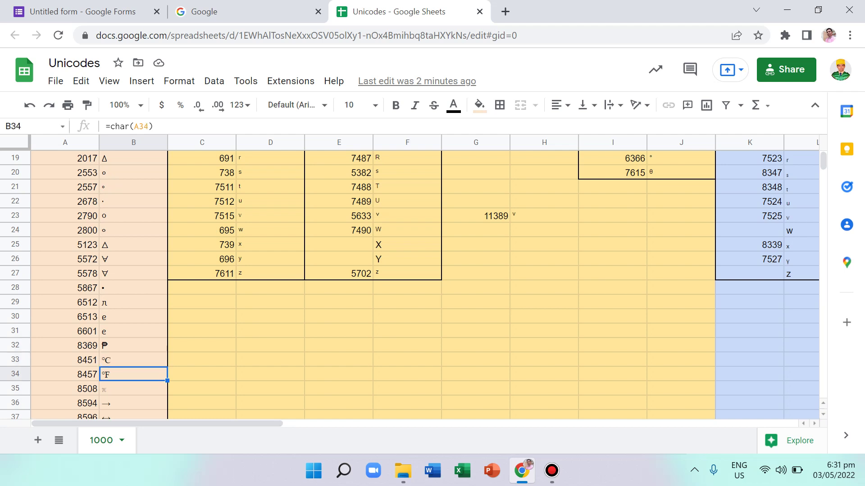
{"action": "key", "text": "Down"}
{"action": "key", "text": "Down"}
{"action": "key", "text": "Down"}
{"action": "key", "text": "Down"}
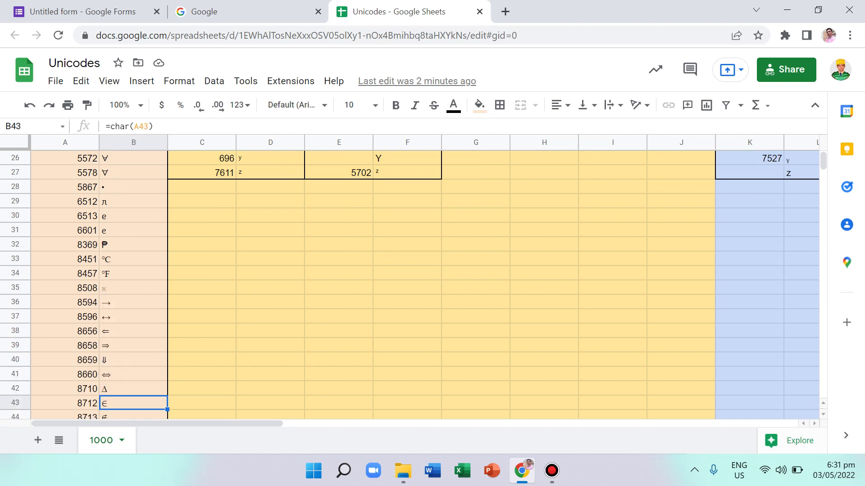
{"action": "key", "text": "Up"}
{"action": "key", "text": "Up"}
{"action": "key", "text": "Up"}
{"action": "key", "text": "Up"}
{"action": "key", "text": "Up"}
{"action": "key", "text": "Up"}
{"action": "key", "text": "Up"}
{"action": "key", "text": "Up"}
{"action": "key", "text": "Up"}
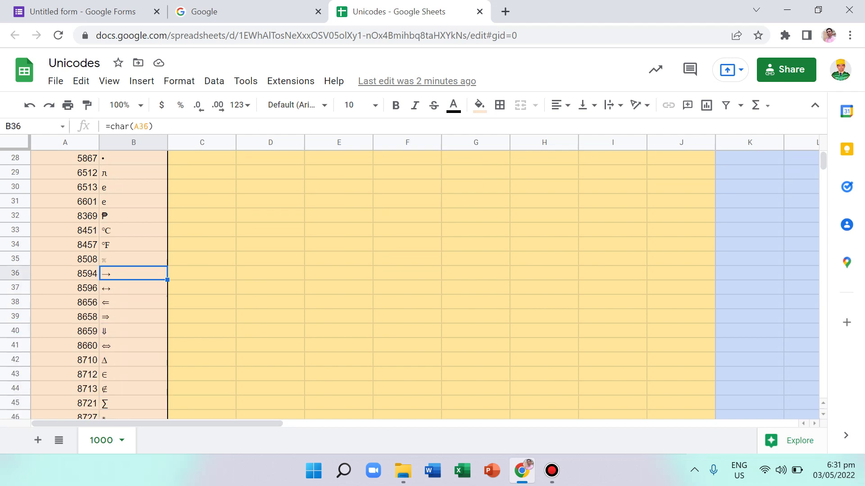
Step: Examine the arrow, delta, element-of and summation entries of the Symbols column between rows 36 and 48
{"action": "key", "text": "Down"}
{"action": "key", "text": "Down"}
{"action": "key", "text": "Down"}
{"action": "key", "text": "Down"}
{"action": "key", "text": "Down"}
{"action": "key", "text": "Down"}
{"action": "key", "text": "Down"}
{"action": "key", "text": "Down"}
{"action": "key", "text": "Down"}
{"action": "key", "text": "Down"}
{"action": "key", "text": "Down"}
{"action": "key", "text": "Up"}
{"action": "key", "text": "Up"}
{"action": "key", "text": "Up"}
{"action": "key", "text": "Up"}
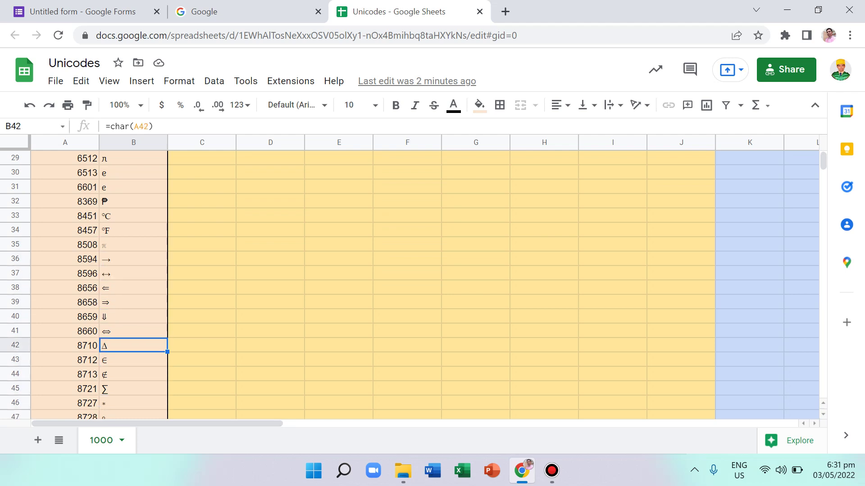
{"action": "key", "text": "Down"}
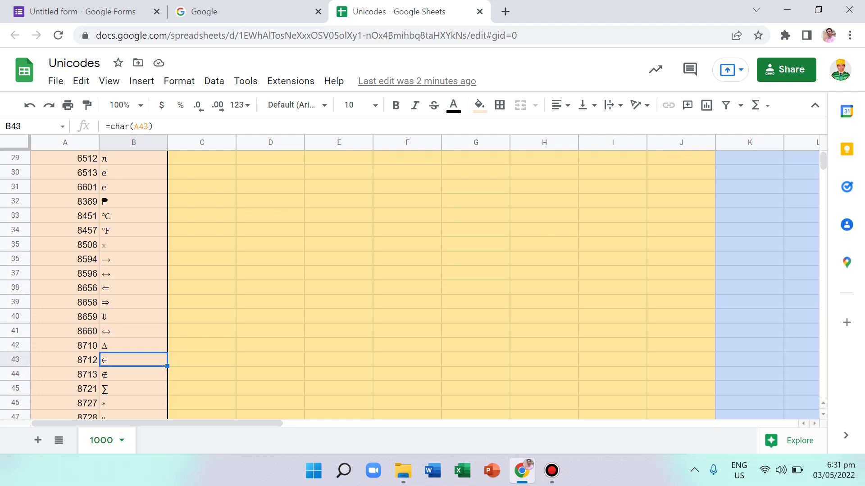
{"action": "key", "text": "Up"}
{"action": "key", "text": "Down"}
{"action": "key", "text": "Down"}
{"action": "key", "text": "Down"}
Step: Examine the root, infinity, angle, logic, set and integral entries of the Symbols column down to row 69
{"action": "key", "text": "Down"}
{"action": "key", "text": "Down"}
{"action": "key", "text": "Down"}
{"action": "key", "text": "Down"}
{"action": "key", "text": "Down"}
{"action": "key", "text": "Down"}
{"action": "key", "text": "Down"}
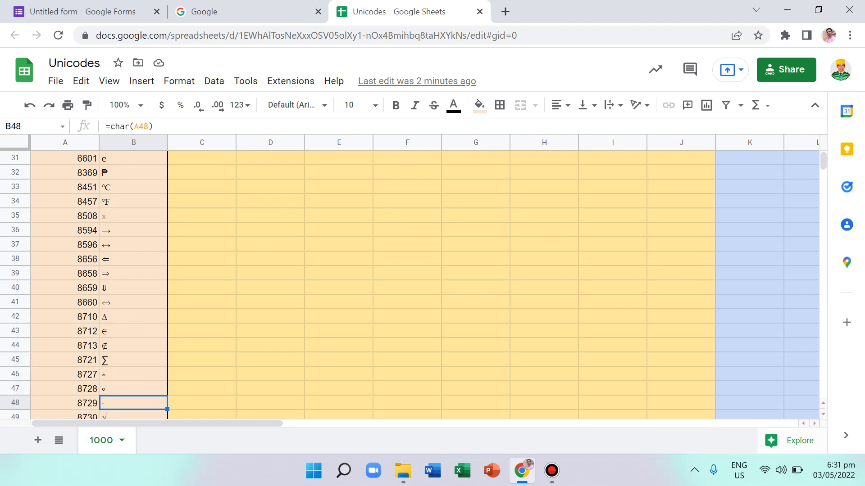
{"action": "key", "text": "Down"}
{"action": "key", "text": "Down"}
{"action": "key", "text": "Down"}
{"action": "key", "text": "Down"}
{"action": "key", "text": "Down"}
{"action": "key", "text": "Down"}
{"action": "key", "text": "Down"}
{"action": "key", "text": "Down"}
{"action": "key", "text": "Down"}
{"action": "key", "text": "Down"}
{"action": "key", "text": "Down"}
{"action": "key", "text": "Up"}
{"action": "key", "text": "Up"}
{"action": "key", "text": "Up"}
{"action": "key", "text": "Up"}
{"action": "key", "text": "Up"}
{"action": "key", "text": "Up"}
{"action": "key", "text": "Down"}
{"action": "key", "text": "Up"}
{"action": "key", "text": "Up"}
{"action": "key", "text": "Up"}
{"action": "key", "text": "Down"}
{"action": "key", "text": "Down"}
{"action": "key", "text": "Up"}
{"action": "key", "text": "Up"}
{"action": "key", "text": "Down"}
{"action": "key", "text": "Up"}
{"action": "key", "text": "Down"}
{"action": "key", "text": "Down"}
Step: Copy the ∴ symbol from B68, try it in the form's question field and clear the question again
{"action": "key", "text": "Down"}
{"action": "key", "text": "Down"}
{"action": "key", "text": "Down"}
{"action": "key", "text": "Down"}
{"action": "key", "text": "Down"}
{"action": "key", "text": "Down"}
{"action": "key", "text": "Down"}
{"action": "key", "text": "Down"}
{"action": "key", "text": "Down"}
{"action": "key", "text": "Down"}
{"action": "key", "text": "Down"}
{"action": "key", "text": "Down"}
{"action": "key", "text": "Down"}
{"action": "key", "text": "Down"}
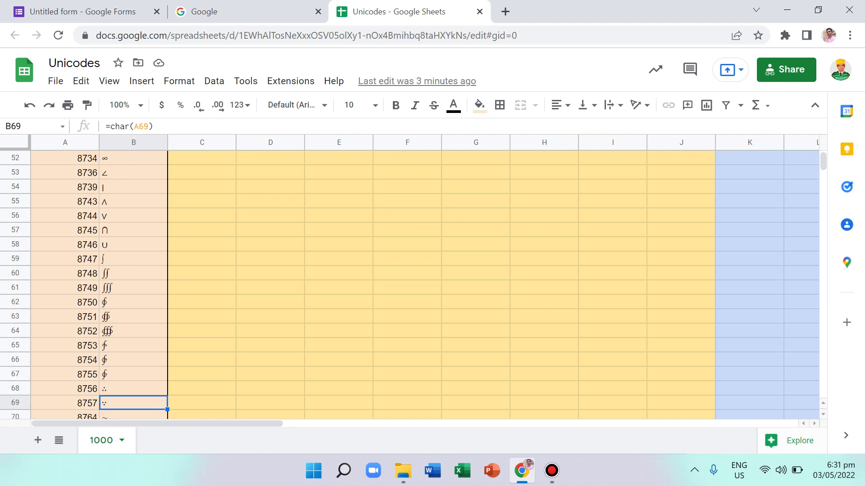
{"action": "key", "text": "Up"}
{"action": "key", "text": "Up"}
{"action": "key", "text": "Up"}
{"action": "key", "text": "Down"}
{"action": "key", "text": "Up"}
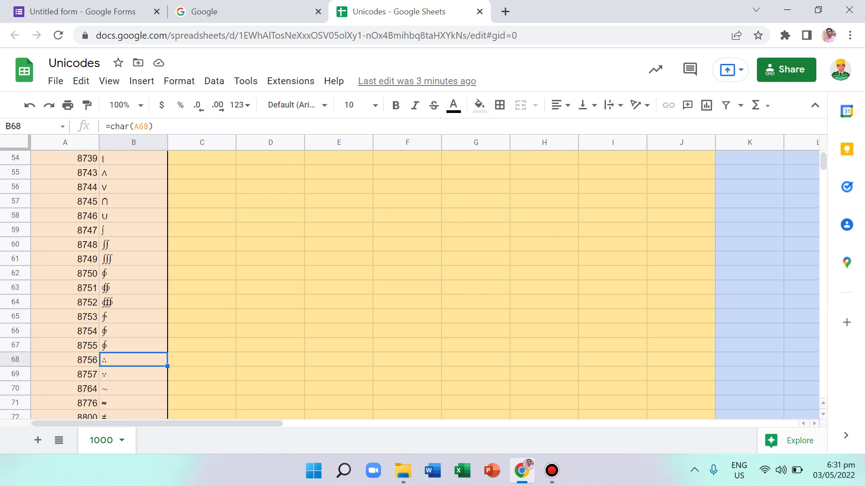
{"action": "key", "text": "Down"}
{"action": "key", "text": "Up"}
{"action": "key", "text": "ctrl+c"}
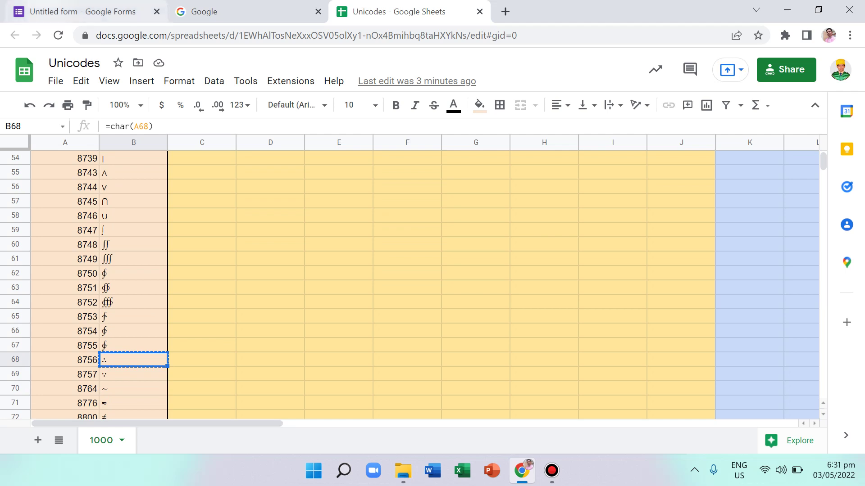
{"action": "left_click", "coordinate": [83, 12]}
{"action": "key", "text": "ctrl+v"}
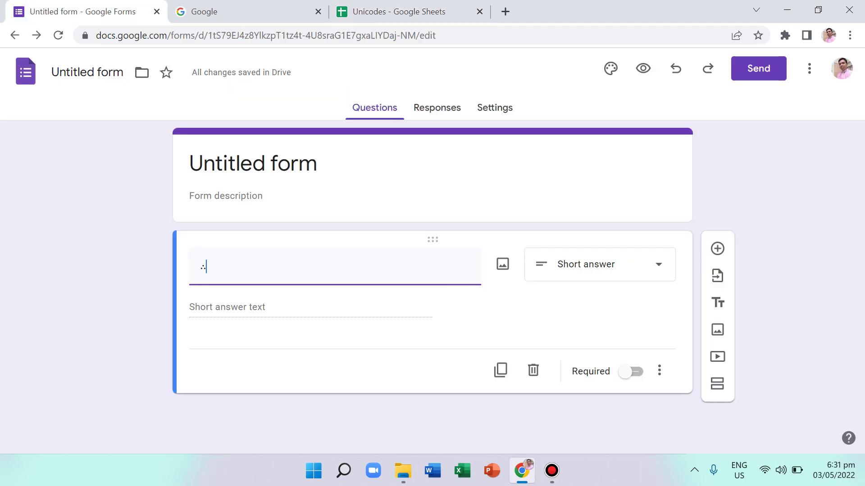
{"action": "key", "text": "BackSpace"}
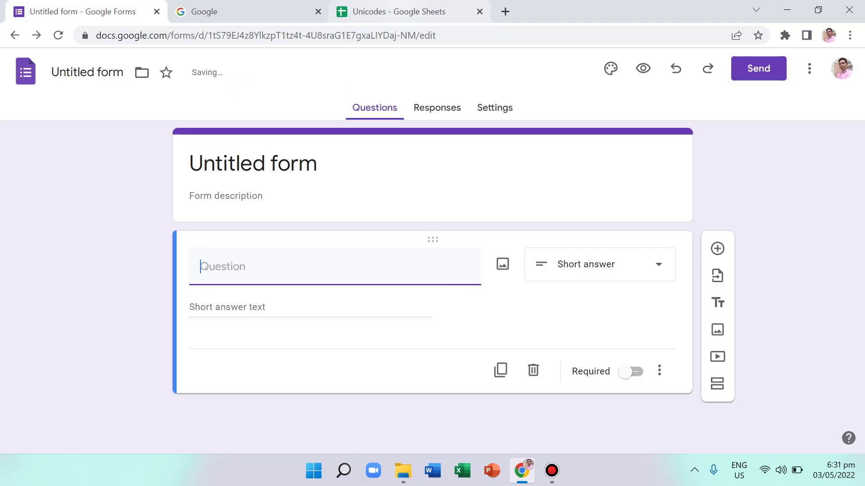
Step: Return to the Unicodes sheet and examine the Symbols column from row 68 down to the arrows around row 93
{"action": "key", "text": "ctrl+3"}
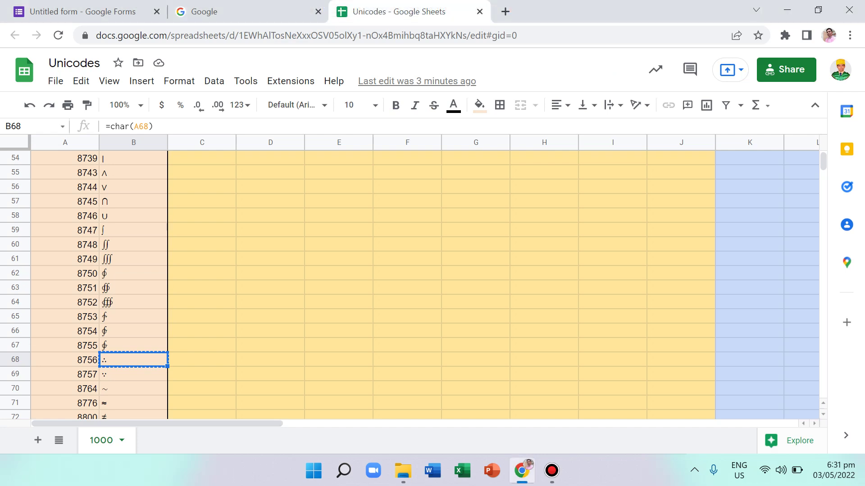
{"action": "key", "text": "Down"}
{"action": "key", "text": "Down"}
{"action": "key", "text": "Down"}
{"action": "key", "text": "Up"}
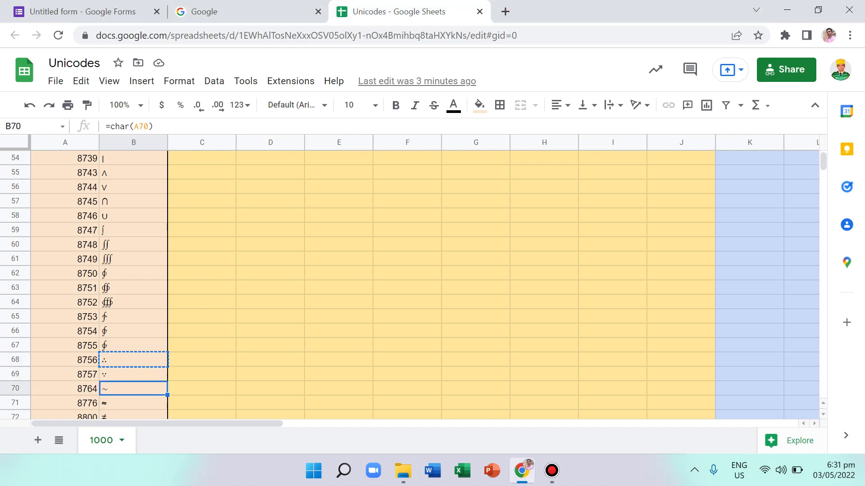
{"action": "key", "text": "Down"}
{"action": "key", "text": "Down"}
{"action": "key", "text": "Up"}
{"action": "key", "text": "Down"}
{"action": "key", "text": "Down"}
{"action": "key", "text": "Up"}
{"action": "key", "text": "Up"}
{"action": "key", "text": "Down"}
{"action": "key", "text": "Down"}
{"action": "key", "text": "Down"}
{"action": "key", "text": "Down"}
{"action": "key", "text": "Down"}
{"action": "key", "text": "Down"}
{"action": "key", "text": "Down"}
{"action": "key", "text": "Down"}
{"action": "key", "text": "Down"}
{"action": "key", "text": "Down"}
{"action": "key", "text": "Down"}
{"action": "key", "text": "Down"}
{"action": "key", "text": "Down"}
{"action": "key", "text": "Down"}
{"action": "key", "text": "Down"}
{"action": "key", "text": "Down"}
{"action": "key", "text": "Down"}
{"action": "key", "text": "Down"}
{"action": "key", "text": "Down"}
{"action": "key", "text": "Down"}
{"action": "key", "text": "Down"}
{"action": "key", "text": "Down"}
{"action": "key", "text": "Down"}
{"action": "key", "text": "Down"}
{"action": "key", "text": "Down"}
{"action": "key", "text": "Down"}
{"action": "key", "text": "Down"}
{"action": "key", "text": "Up"}
{"action": "key", "text": "Up"}
{"action": "key", "text": "Up"}
{"action": "key", "text": "Up"}
{"action": "key", "text": "Up"}
{"action": "key", "text": "Up"}
{"action": "key", "text": "Up"}
{"action": "key", "text": "Down"}
Step: Examine the long arrow entries around rows 93 to 98 and go back up the Symbols column to its header in B1
{"action": "key", "text": "Up"}
{"action": "key", "text": "Down"}
{"action": "key", "text": "Down"}
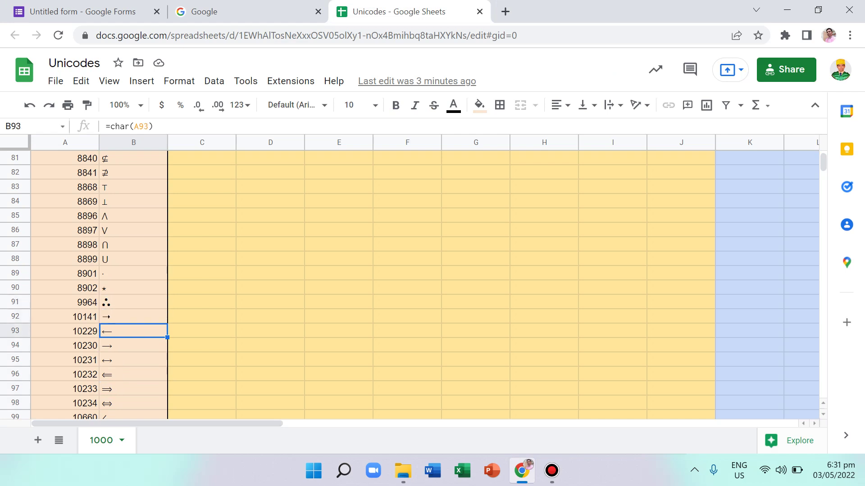
{"action": "key", "text": "Down"}
{"action": "key", "text": "Down"}
{"action": "key", "text": "Down"}
{"action": "key", "text": "Down"}
{"action": "key", "text": "Down"}
{"action": "key", "text": "Down"}
{"action": "key", "text": "Down"}
{"action": "key", "text": "Down"}
{"action": "key", "text": "Down"}
{"action": "key", "text": "Down"}
{"action": "key", "text": "Down"}
{"action": "key", "text": "Down"}
{"action": "key", "text": "Down"}
{"action": "key", "text": "Down"}
{"action": "key", "text": "Down"}
{"action": "key", "text": "Down"}
{"action": "key", "text": "Up"}
{"action": "key", "text": "Up"}
{"action": "key", "text": "Up"}
{"action": "key", "text": "Up"}
{"action": "key", "text": "Up"}
{"action": "key", "text": "Up"}
{"action": "key", "text": "Up"}
{"action": "key", "text": "Up"}
{"action": "key", "text": "Up"}
{"action": "key", "text": "Up"}
{"action": "key", "text": "Up"}
{"action": "key", "text": "Down"}
{"action": "key", "text": "Down"}
{"action": "key", "text": "Down"}
{"action": "key", "text": "Down"}
{"action": "key", "text": "Up"}
{"action": "key", "text": "Down"}
{"action": "key", "text": "Up"}
{"action": "key", "text": "Up"}
{"action": "key", "text": "Up"}
{"action": "key", "text": "Up"}
{"action": "key", "text": "Up"}
{"action": "key", "text": "Up"}
{"action": "key", "text": "Up"}
{"action": "key", "text": "Up"}
{"action": "key", "text": "Up"}
{"action": "key", "text": "Up"}
{"action": "key", "text": "Up"}
{"action": "key", "text": "Up"}
{"action": "key", "text": "Up"}
{"action": "key", "text": "Up"}
{"action": "key", "text": "Up"}
{"action": "key", "text": "Up"}
{"action": "key", "text": "Up"}
{"action": "key", "text": "Up"}
{"action": "key", "text": "Up"}
{"action": "key", "text": "Up"}
{"action": "key", "text": "Up"}
{"action": "key", "text": "Up"}
{"action": "key", "text": "Up"}
{"action": "key", "text": "Up"}
{"action": "key", "text": "Up"}
{"action": "key", "text": "Up"}
{"action": "key", "text": "Up"}
{"action": "key", "text": "Up"}
{"action": "key", "text": "Up"}
{"action": "key", "text": "Up"}
{"action": "key", "text": "Up"}
{"action": "key", "text": "Up"}
{"action": "key", "text": "Up"}
{"action": "key", "text": "Up"}
{"action": "key", "text": "Up"}
{"action": "key", "text": "Up"}
{"action": "key", "text": "Up"}
{"action": "key", "text": "Up"}
{"action": "key", "text": "Up"}
{"action": "key", "text": "Up"}
{"action": "key", "text": "Up"}
{"action": "key", "text": "Up"}
{"action": "key", "text": "Up"}
{"action": "key", "text": "Up"}
{"action": "key", "text": "Up"}
{"action": "key", "text": "Up"}
{"action": "key", "text": "Up"}
{"action": "key", "text": "Up"}
{"action": "key", "text": "Up"}
{"action": "key", "text": "Up"}
{"action": "key", "text": "Up"}
{"action": "key", "text": "Up"}
{"action": "key", "text": "Up"}
{"action": "key", "text": "Up"}
{"action": "key", "text": "Up"}
{"action": "key", "text": "Up"}
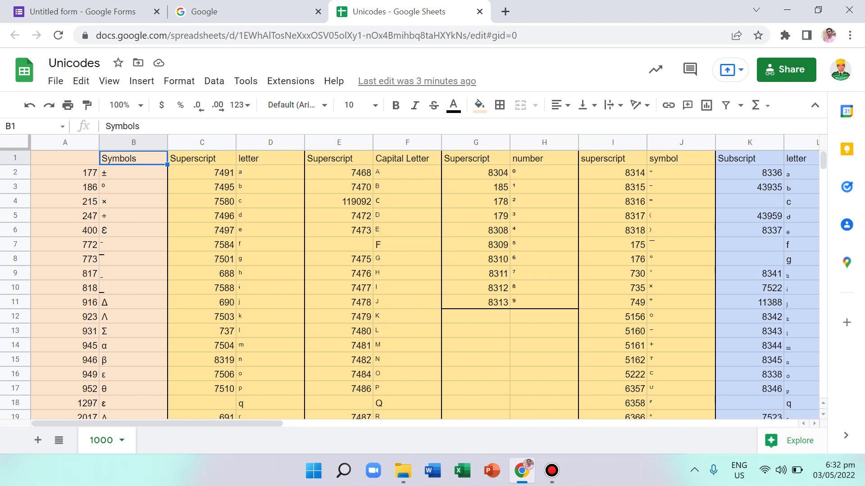
Step: Examine the superscript lowercase letter and superscript number columns near the start of the sheet
{"action": "key", "text": "Down"}
{"action": "key", "text": "Right"}
{"action": "key", "text": "Left"}
{"action": "key", "text": "Right"}
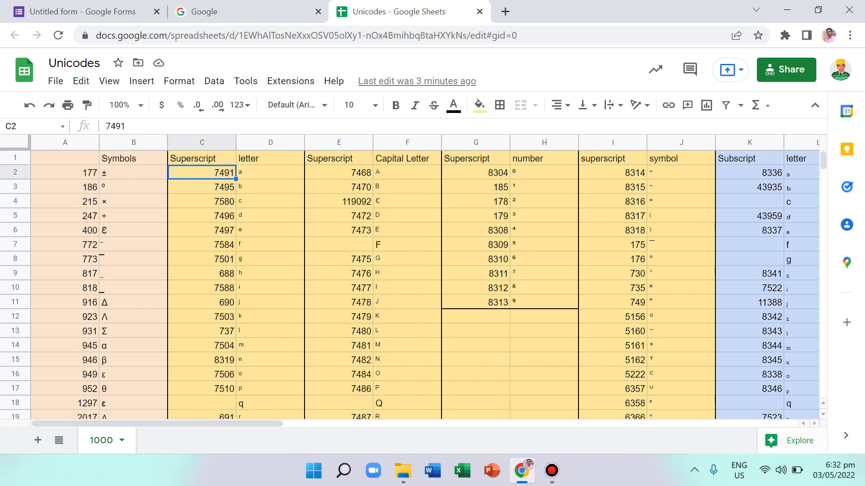
{"action": "left_click", "coordinate": [270, 230]}
{"action": "left_click", "coordinate": [270, 274]}
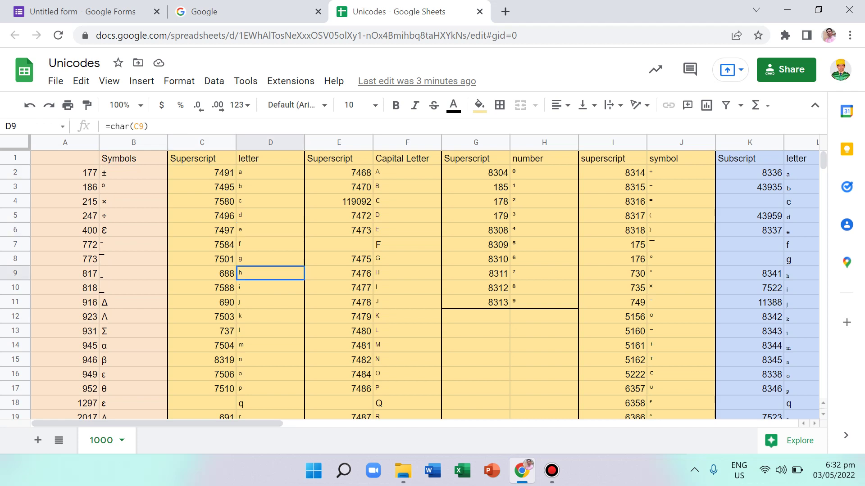
{"action": "left_click", "coordinate": [544, 244]}
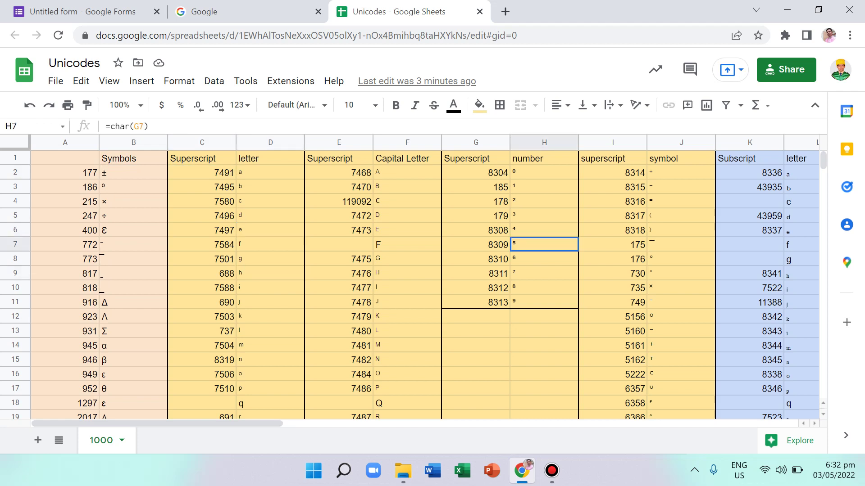
Step: Return to the form and enter 1/4 as the question text
{"action": "left_click", "coordinate": [83, 11]}
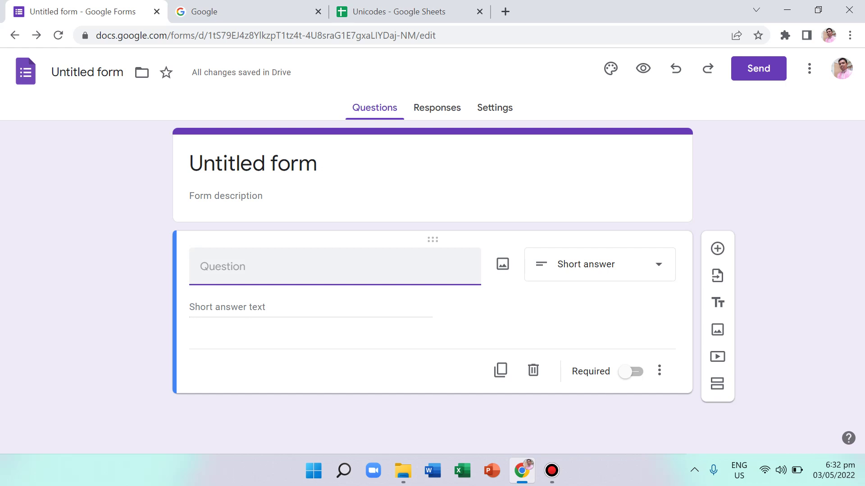
{"action": "type", "text": "T"}
{"action": "key", "text": "BackSpace"}
{"action": "type", "text": "1/4"}
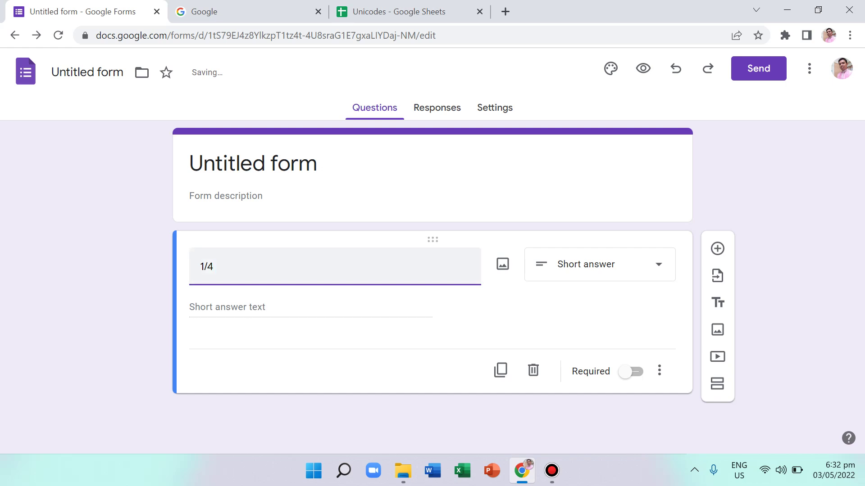
{"action": "left_click", "coordinate": [399, 12]}
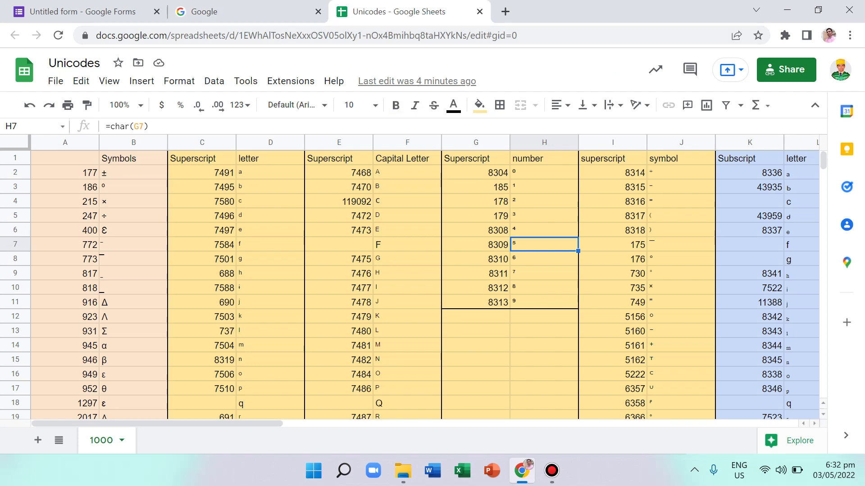
{"action": "left_click", "coordinate": [82, 11]}
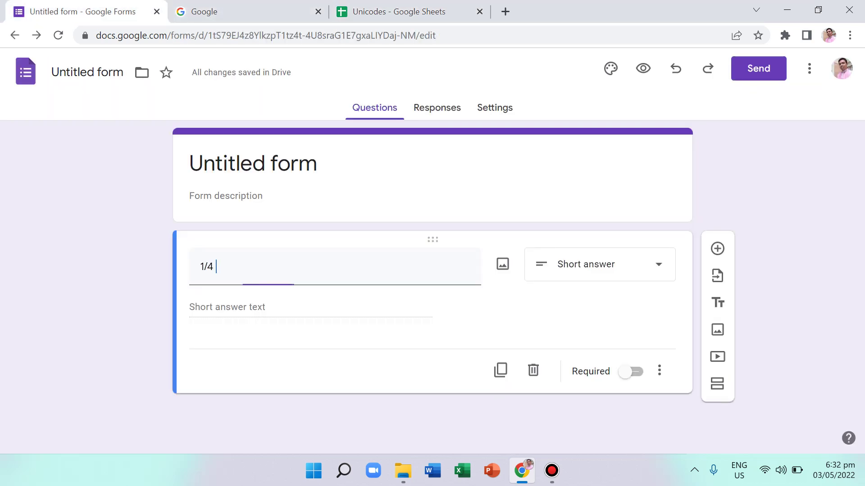
Step: Return to the Unicodes sheet and examine row 10 from the superscript symbols across to the subscript symbols in column R
{"action": "left_click", "coordinate": [399, 12]}
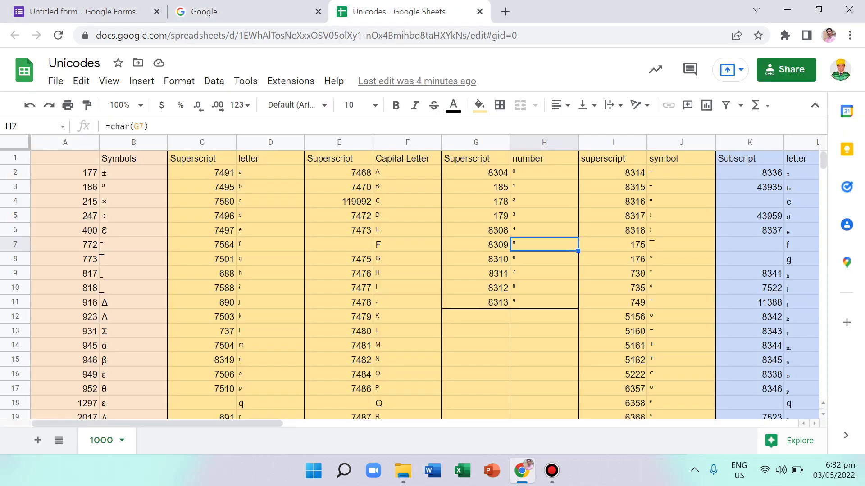
{"action": "key", "text": "Down"}
{"action": "key", "text": "Down"}
{"action": "key", "text": "Down"}
{"action": "key", "text": "Right"}
{"action": "key", "text": "Right"}
{"action": "key", "text": "Right"}
{"action": "key", "text": "Right"}
{"action": "key", "text": "Right"}
{"action": "key", "text": "Right"}
{"action": "key", "text": "Right"}
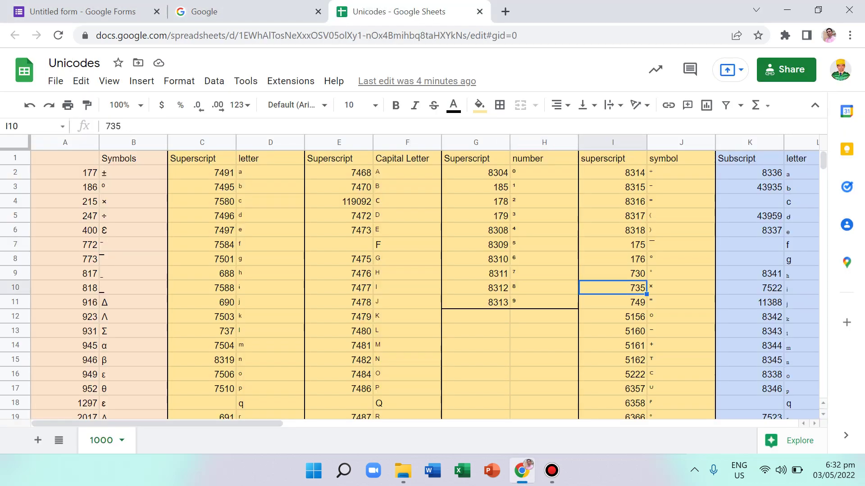
{"action": "key", "text": "Right"}
{"action": "key", "text": "Left"}
{"action": "key", "text": "Right"}
{"action": "key", "text": "Right"}
{"action": "key", "text": "Right"}
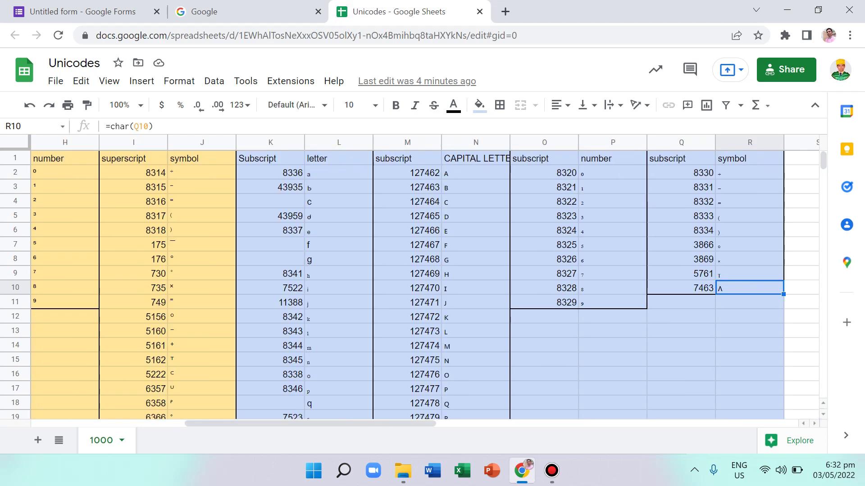
Step: Go back along row 10 from the subscript symbols in column R to the superscript letters in column C
{"action": "key", "text": "Left"}
{"action": "key", "text": "Left"}
{"action": "key", "text": "Left"}
{"action": "key", "text": "Left"}
{"action": "key", "text": "Left"}
{"action": "key", "text": "Left"}
{"action": "key", "text": "Left"}
{"action": "key", "text": "Left"}
{"action": "key", "text": "Left"}
{"action": "key", "text": "Left"}
{"action": "key", "text": "Left"}
{"action": "key", "text": "Left"}
{"action": "key", "text": "Left"}
{"action": "key", "text": "Left"}
{"action": "key", "text": "Left"}
{"action": "key", "text": "Left"}
{"action": "key", "text": "Left"}
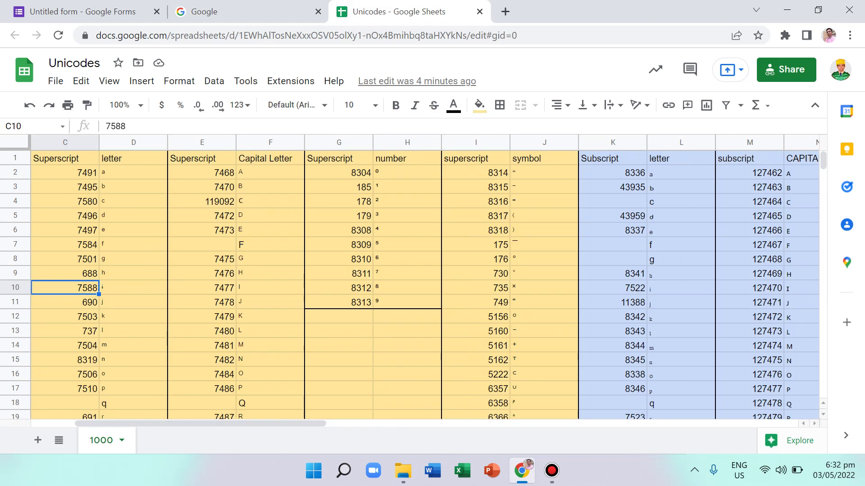
Step: Examine the superscript capital letter, number and symbol columns, ending on the first superscript symbol in J2
{"action": "key", "text": "Right"}
{"action": "key", "text": "Right"}
{"action": "key", "text": "Right"}
{"action": "key", "text": "Right"}
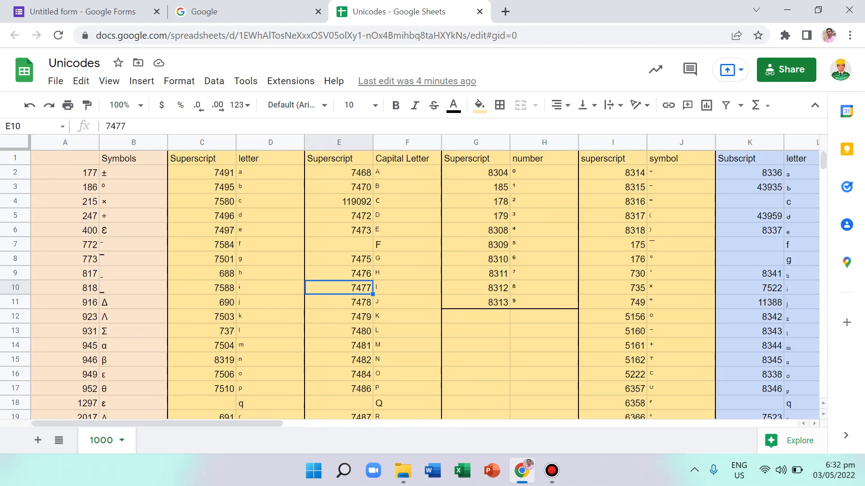
{"action": "key", "text": "Right"}
{"action": "key", "text": "Right"}
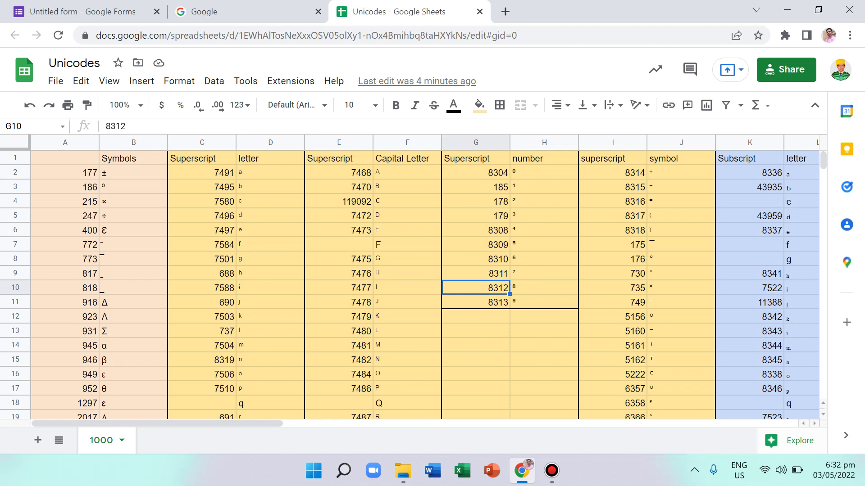
{"action": "key", "text": "Right"}
{"action": "key", "text": "Right"}
{"action": "key", "text": "Right"}
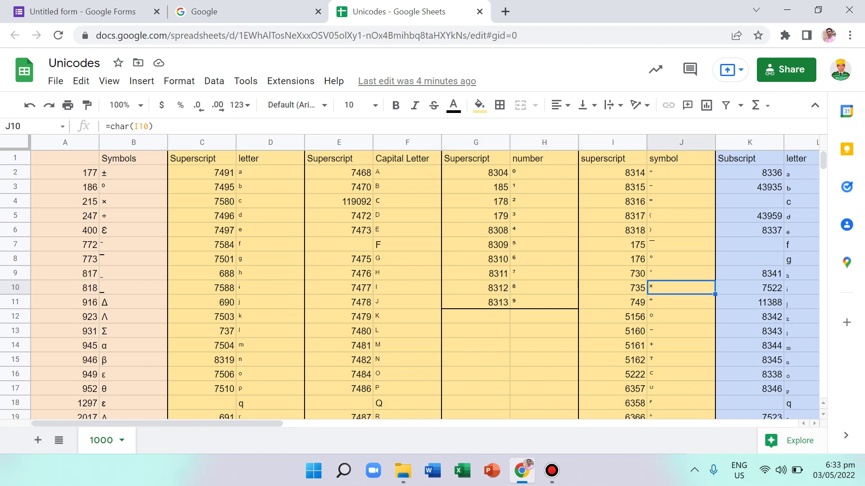
{"action": "key", "text": "Down"}
{"action": "key", "text": "Up"}
{"action": "key", "text": "Up"}
{"action": "key", "text": "Up"}
{"action": "key", "text": "Up"}
{"action": "key", "text": "Up"}
{"action": "key", "text": "Up"}
{"action": "key", "text": "Up"}
{"action": "key", "text": "Up"}
{"action": "key", "text": "Up"}
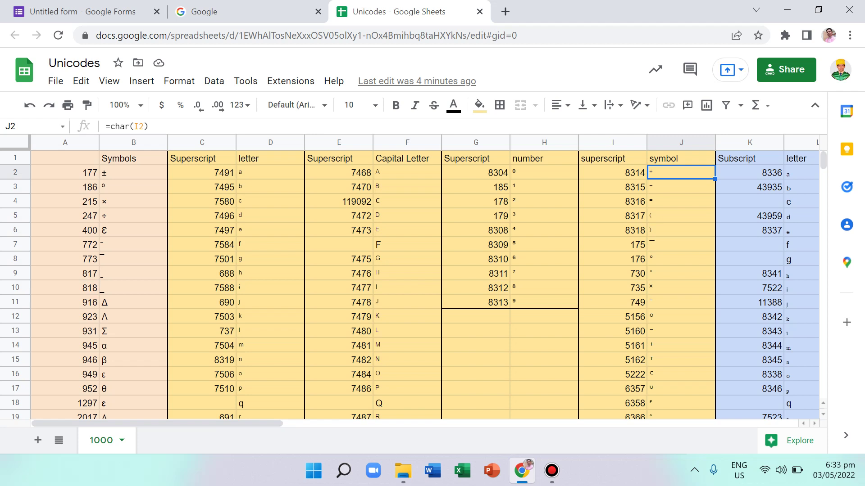
Step: Return to the untitled form and clear the 1/4 text from the question
{"action": "left_click", "coordinate": [82, 12]}
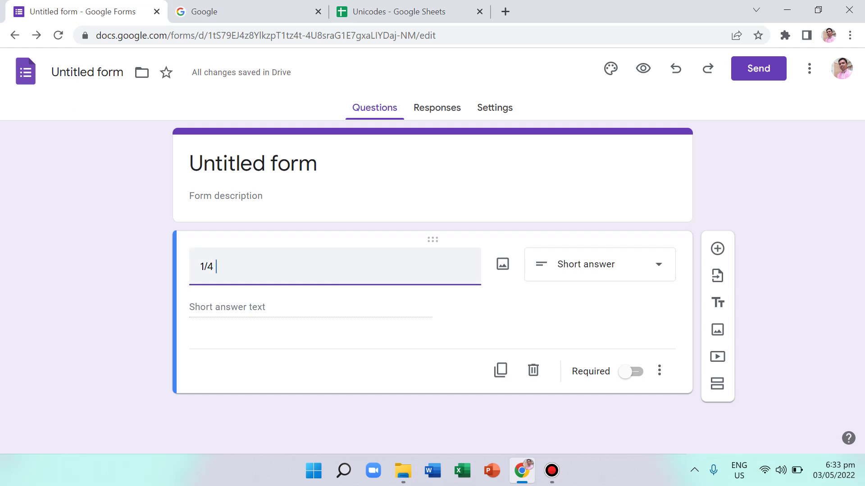
{"action": "key", "text": "BackSpace"}
{"action": "key", "text": "BackSpace"}
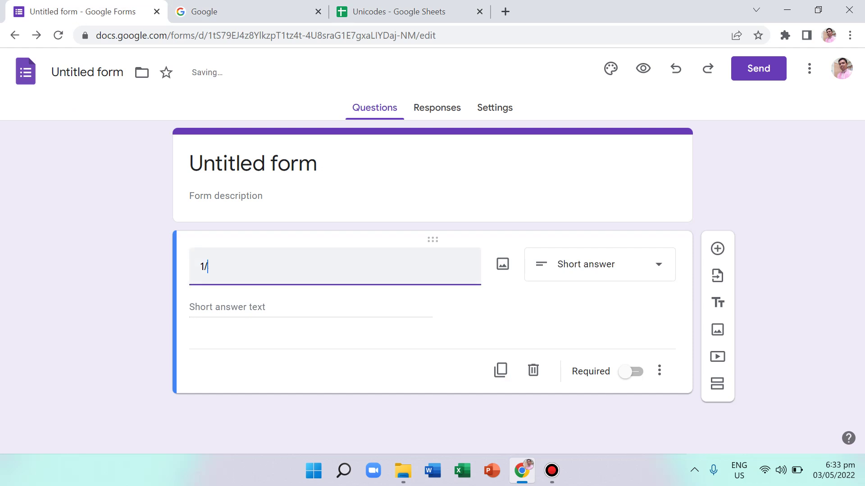
{"action": "key", "text": "BackSpace"}
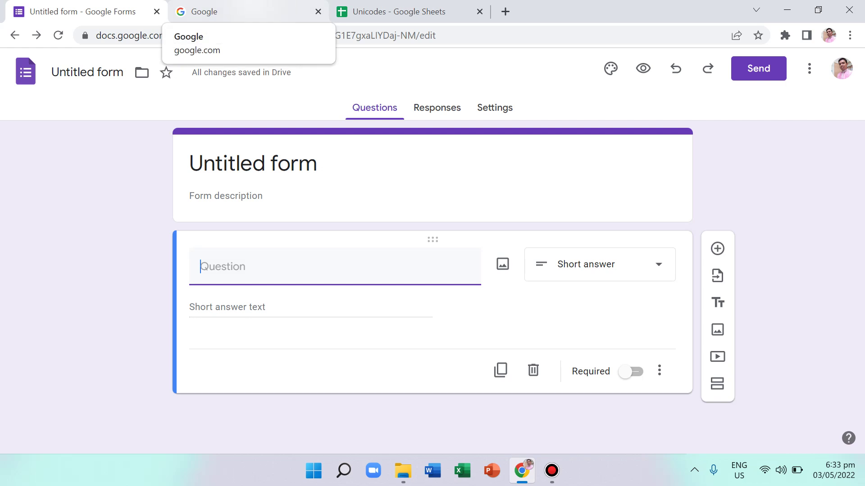
Step: Search Google for "equatio" and open the Chrome Web Store page of Equatio - Math made digital
{"action": "left_click", "coordinate": [243, 11]}
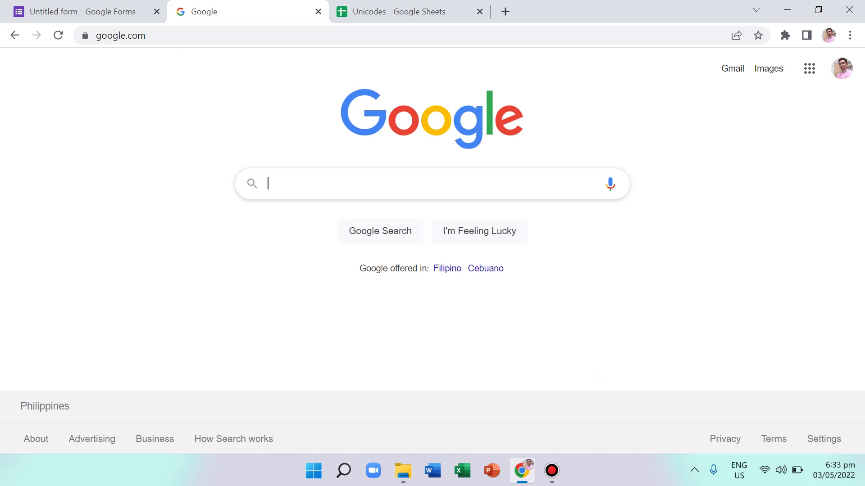
{"action": "type", "text": "equ"}
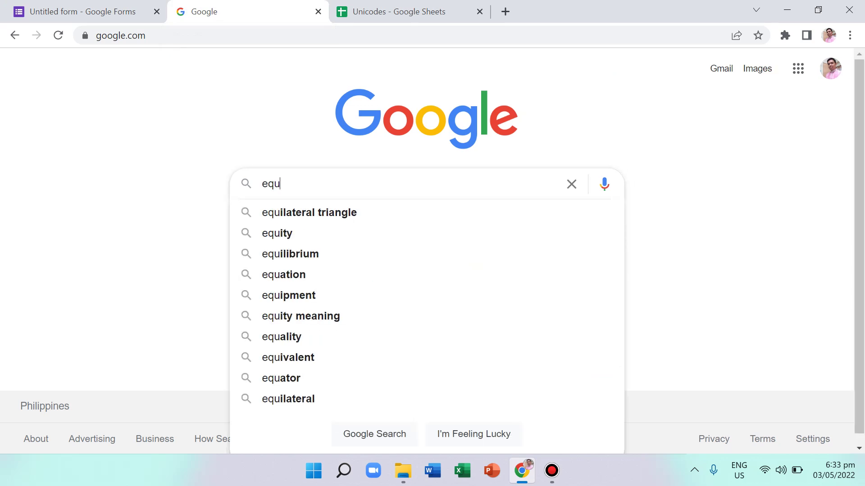
{"action": "type", "text": "atio"}
{"action": "key", "text": "Return"}
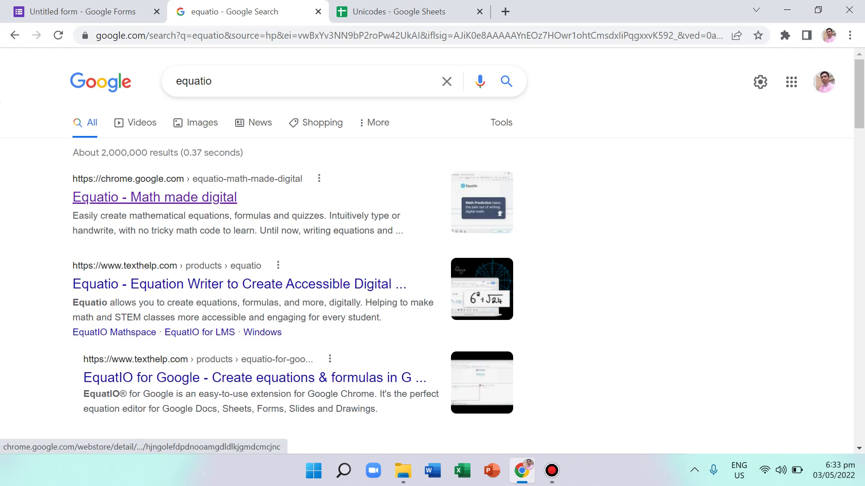
{"action": "left_click", "coordinate": [155, 198]}
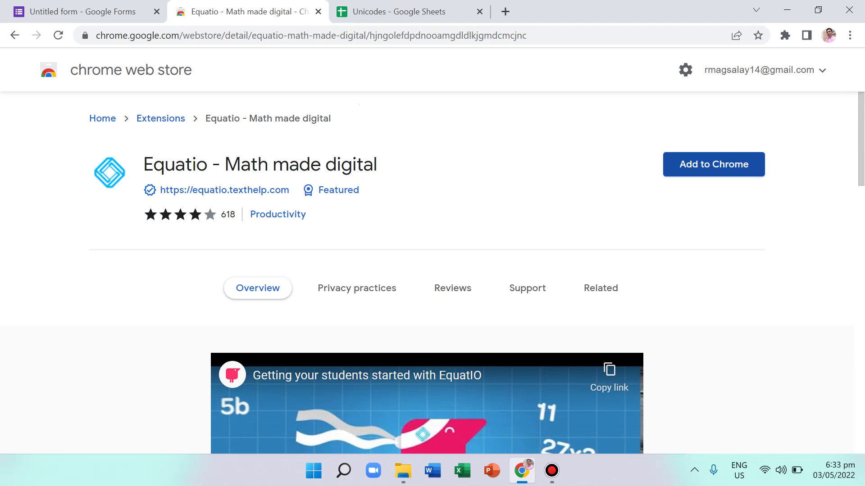
Step: Add the Equatio - Math made digital extension to Chrome and dismiss the installation notice
{"action": "left_click", "coordinate": [714, 164]}
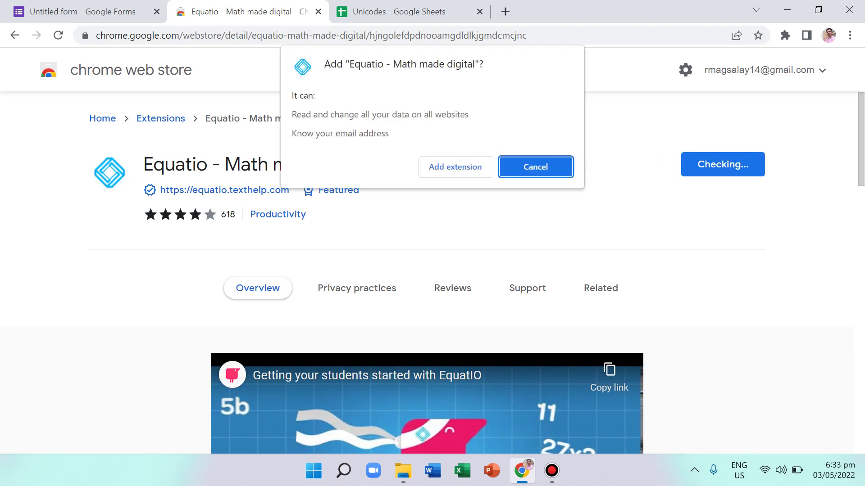
{"action": "left_click", "coordinate": [455, 167]}
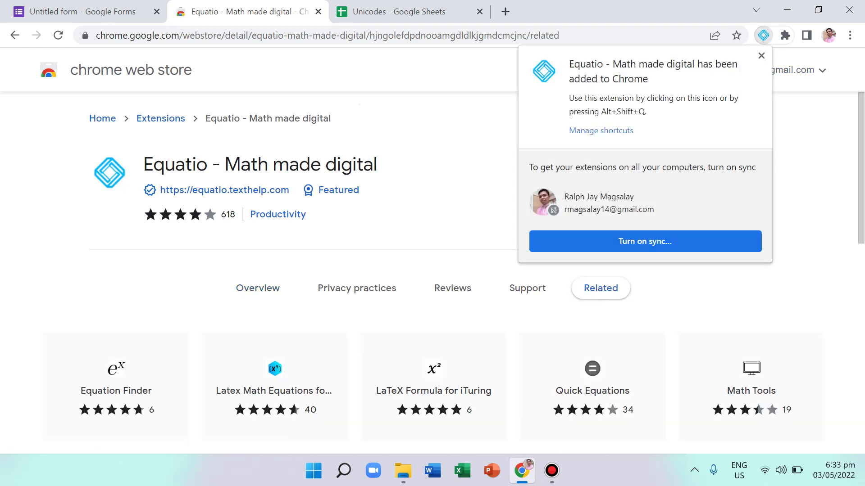
{"action": "left_click", "coordinate": [761, 55]}
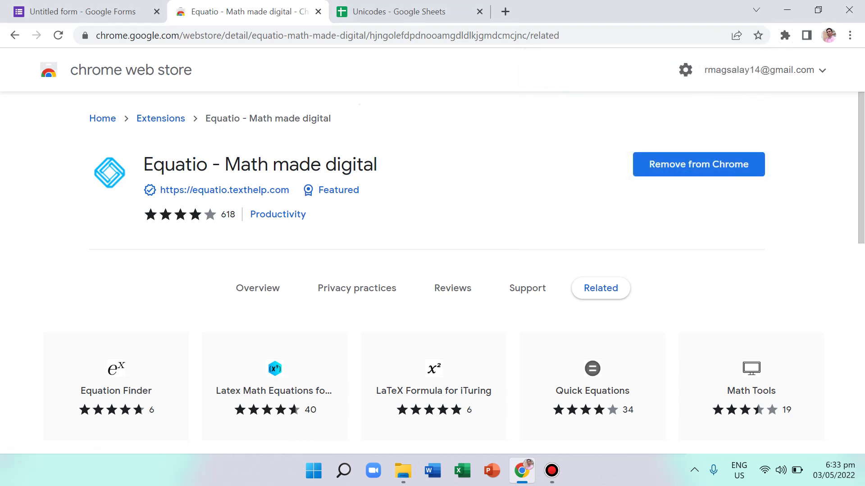
Step: Return to the untitled form and reload the page
{"action": "left_click", "coordinate": [86, 12]}
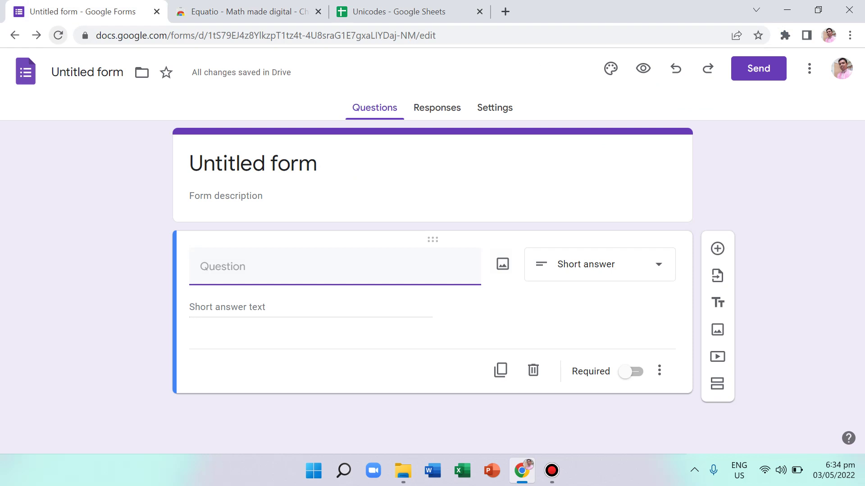
{"action": "left_click", "coordinate": [58, 35]}
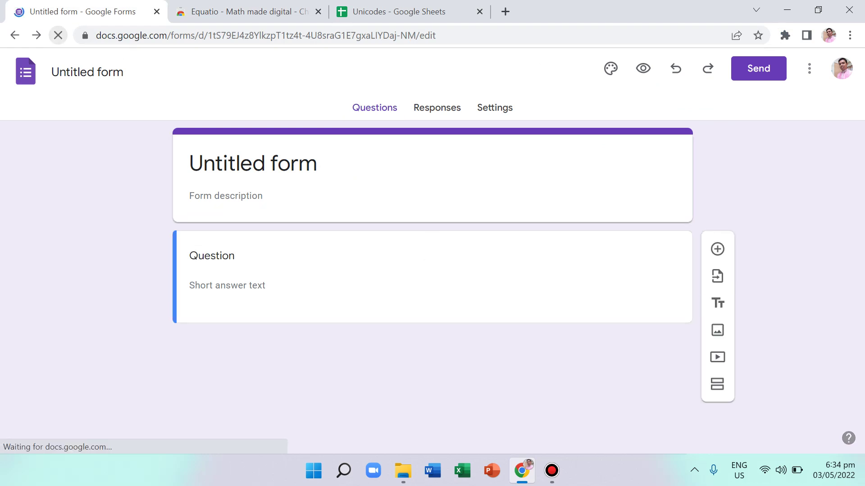
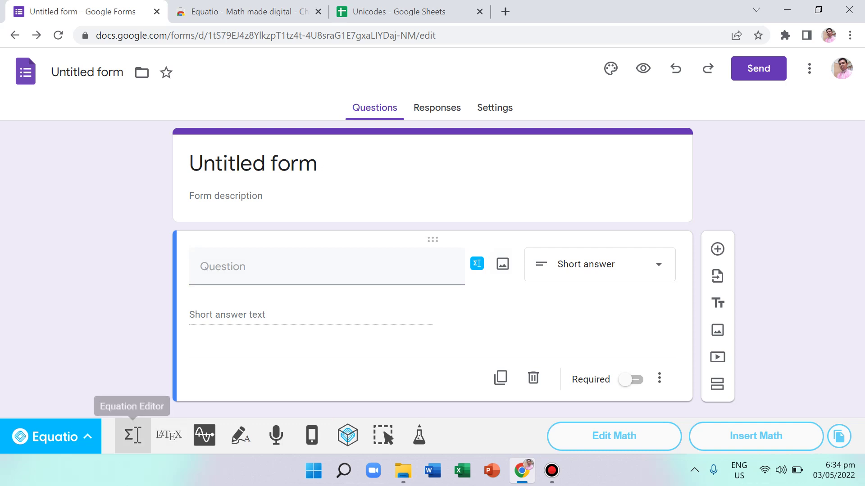
Step: Open Equatio's Equation Editor and add the fraction template from the math symbols
{"action": "left_click", "coordinate": [132, 435]}
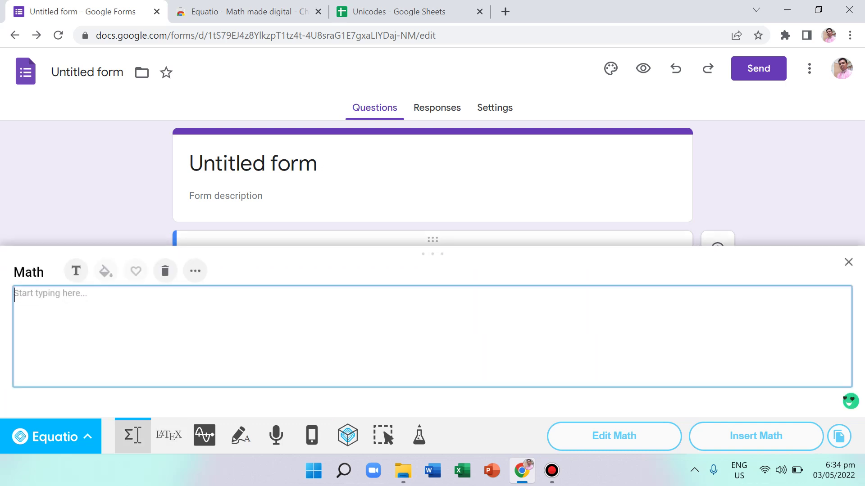
{"action": "left_click", "coordinate": [195, 270]}
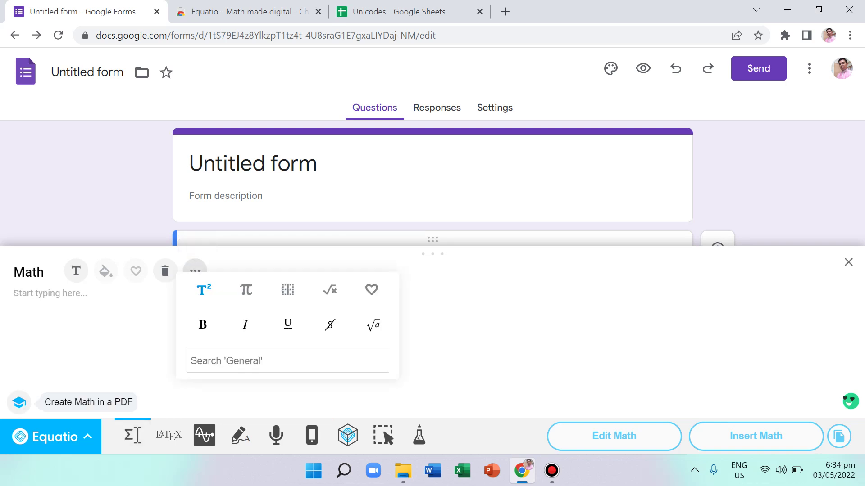
{"action": "left_click", "coordinate": [246, 290]}
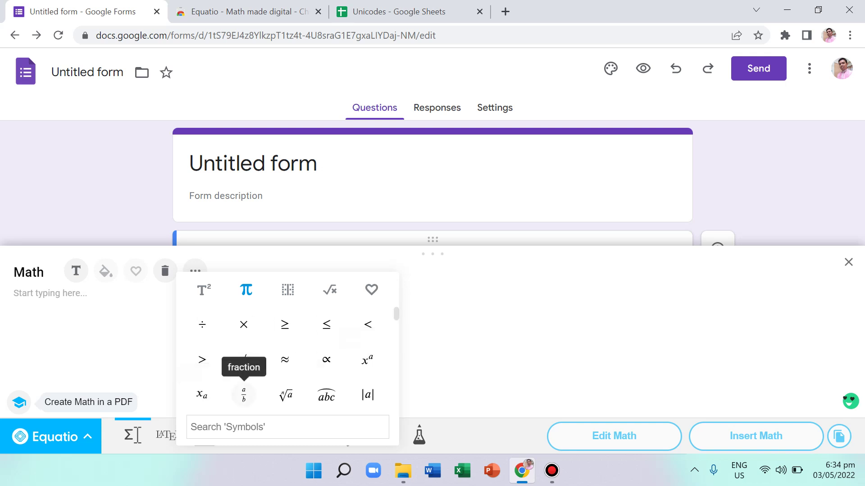
{"action": "left_click", "coordinate": [243, 395]}
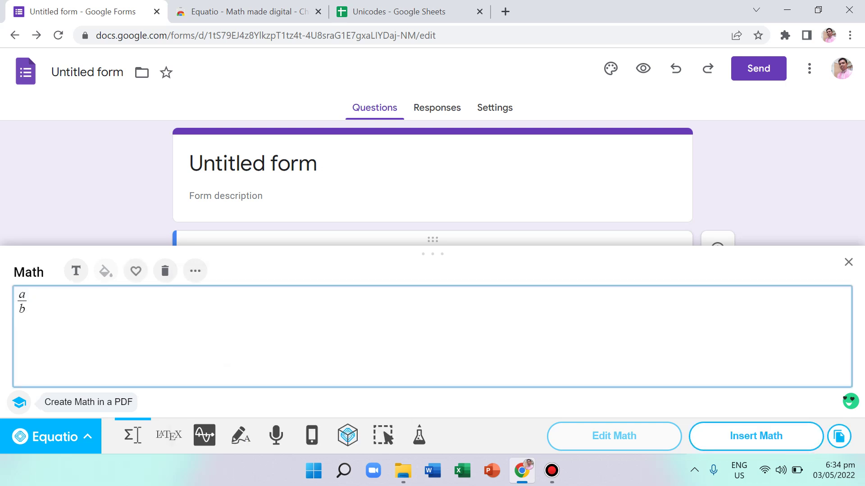
Step: Fill in the fraction with numerator 3x + 1 and denominator 2x − 1, and insert it into the question
{"action": "key", "text": "Down"}
{"action": "key", "text": "Down"}
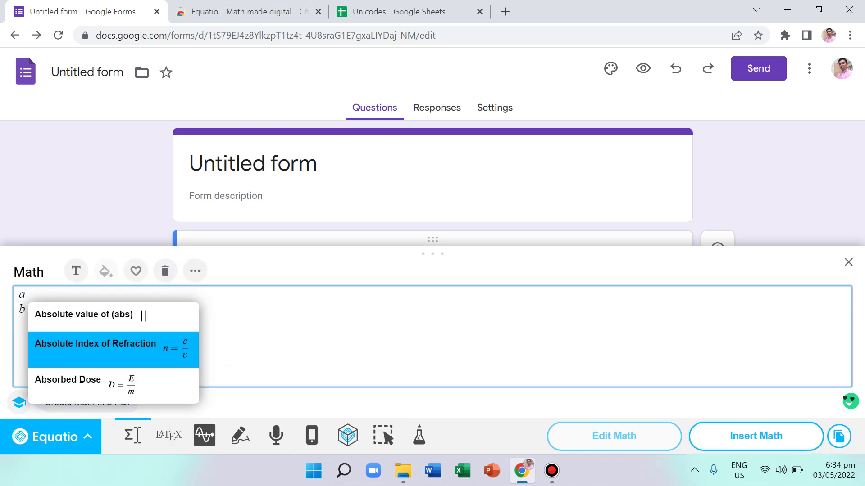
{"action": "key", "text": "Right"}
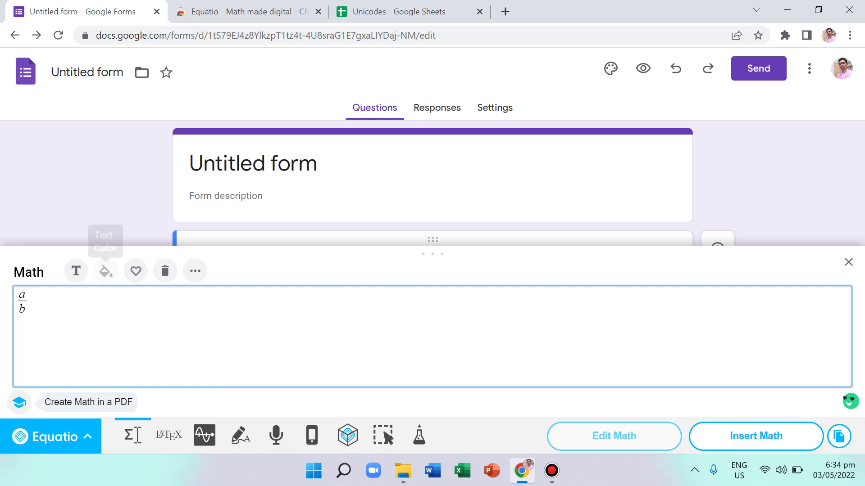
{"action": "key", "text": "Delete"}
{"action": "type", "text": "3"}
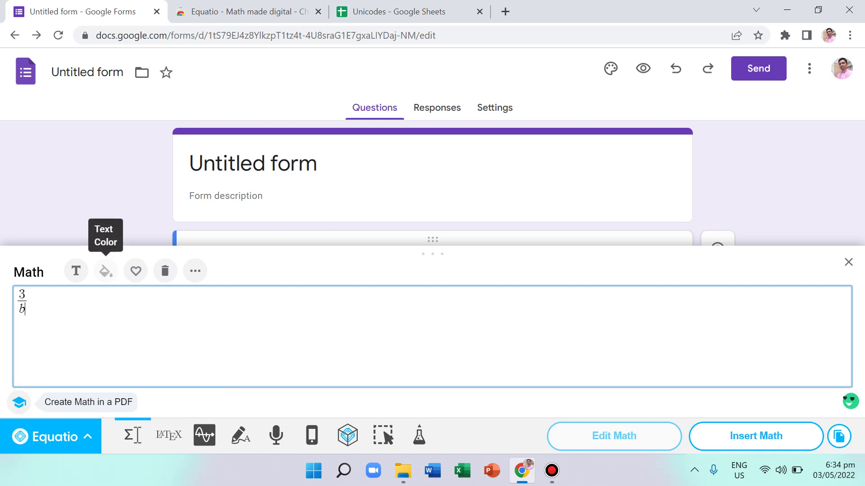
{"action": "type", "text": "x + 1"}
{"action": "key", "text": "BackSpace"}
{"action": "type", "text": "2x-1"}
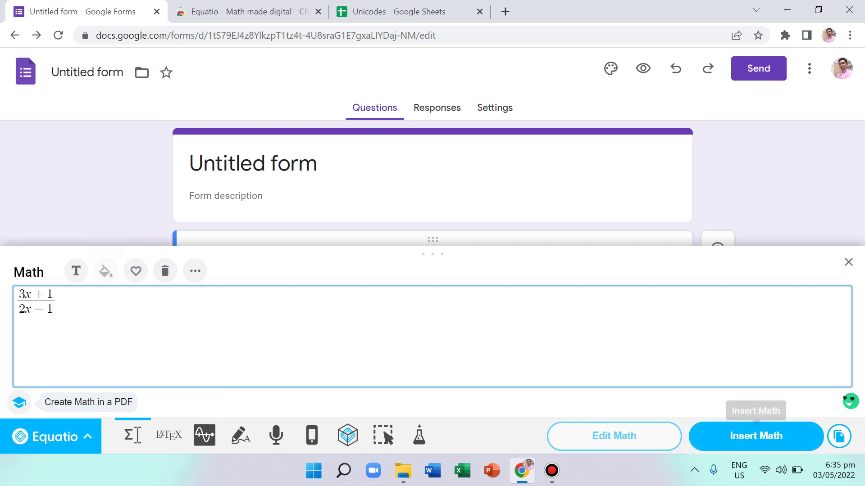
{"action": "left_click", "coordinate": [756, 436]}
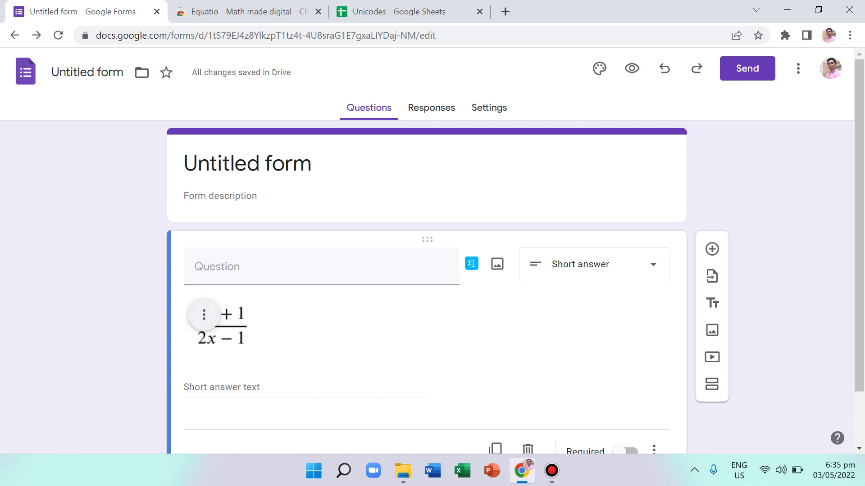
Step: Examine how the inserted fraction is displayed under the question when the question is not being edited
{"action": "left_click_drag", "start_coordinate": [859, 225], "coordinate": [859, 257]}
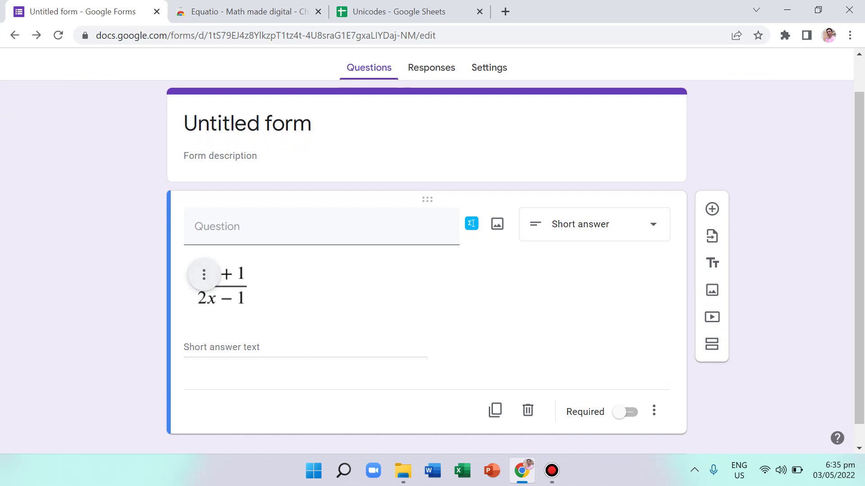
{"action": "left_click", "coordinate": [203, 272]}
{"action": "left_click", "coordinate": [343, 228]}
{"action": "left_click", "coordinate": [327, 227]}
{"action": "left_click", "coordinate": [316, 156]}
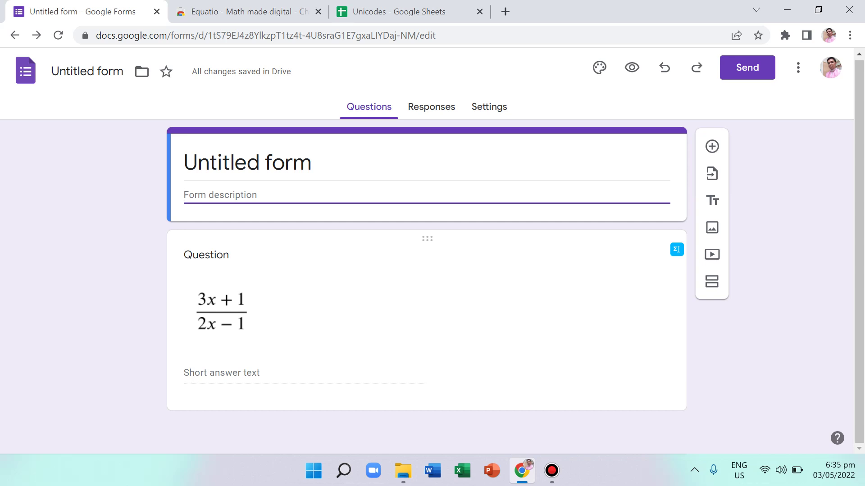
Step: Enter "The rational expression" as the question text above the fraction
{"action": "left_click", "coordinate": [321, 267]}
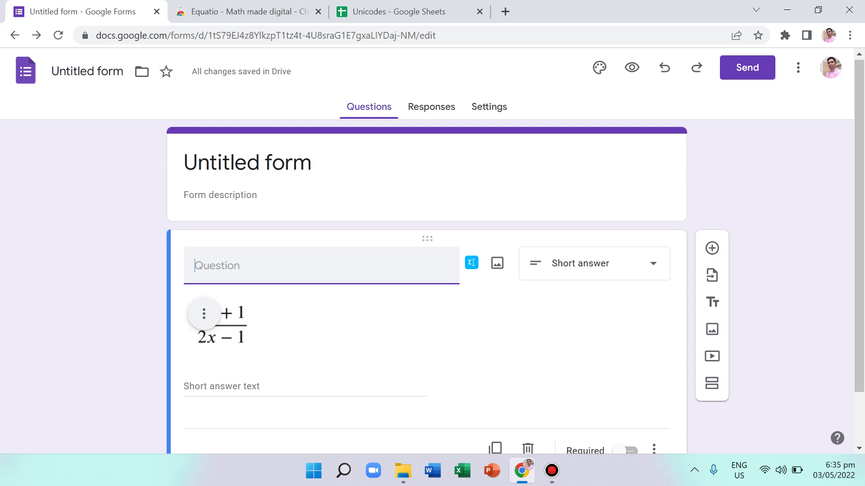
{"action": "type", "text": "The "}
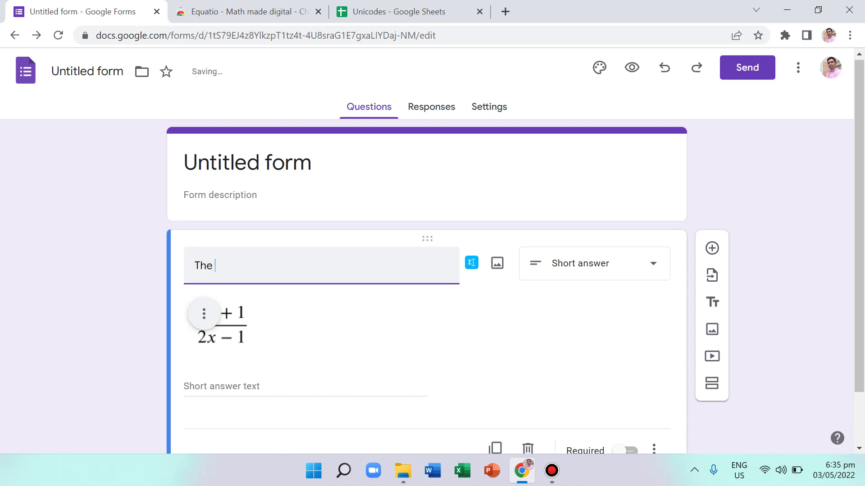
{"action": "type", "text": "ration"}
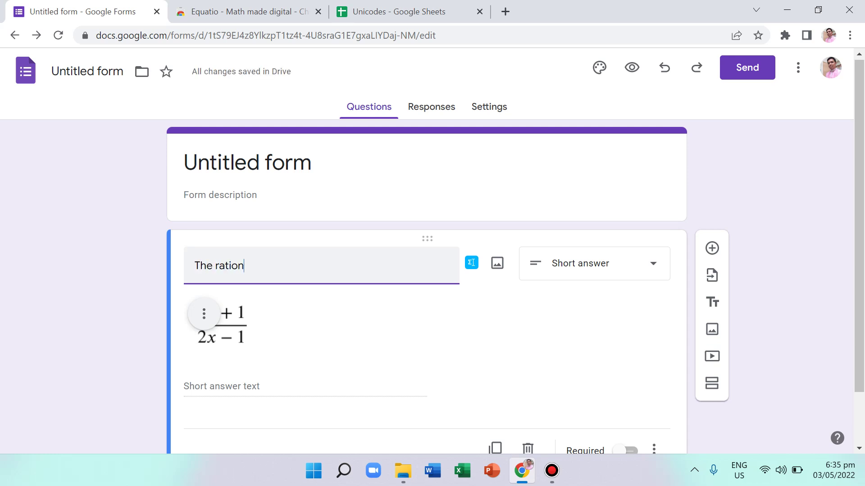
{"action": "type", "text": "al exp"}
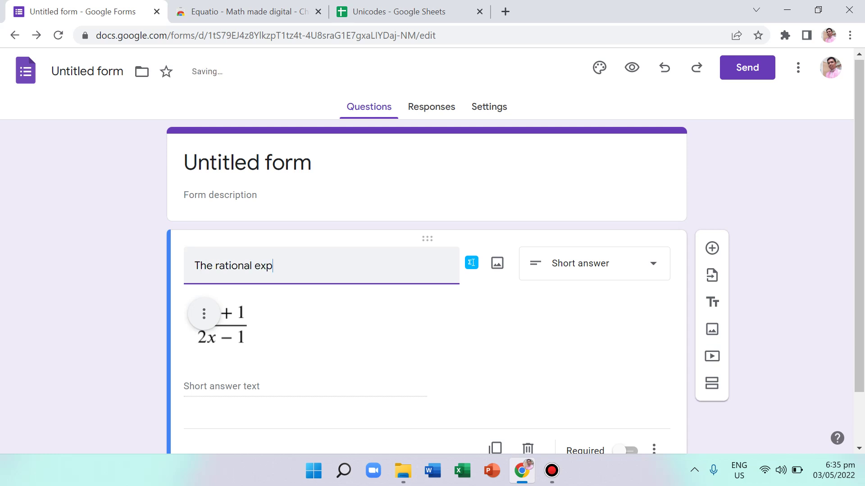
{"action": "type", "text": "ression"}
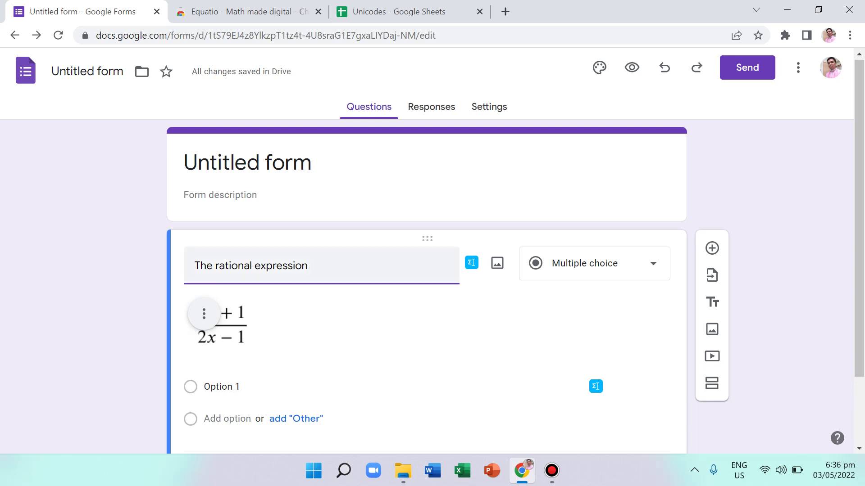
Step: Extend the question text with "as shown below," after "The rational expression"
{"action": "key", "text": "shift+Left"}
{"action": "key", "text": "shift+Left"}
{"action": "key", "text": "shift+Left"}
{"action": "key", "text": "shift+Left"}
{"action": "key", "text": "shift+Left"}
{"action": "key", "text": "shift+Left"}
{"action": "key", "text": "shift+Left"}
{"action": "key", "text": "shift+Left"}
{"action": "key", "text": "shift+Left"}
{"action": "key", "text": "shift+Left"}
{"action": "key", "text": "shift+Left"}
{"action": "key", "text": "shift+Left"}
{"action": "key", "text": "shift+Left"}
{"action": "key", "text": "shift+Left"}
{"action": "key", "text": "shift+Left"}
{"action": "key", "text": "shift+Left"}
{"action": "key", "text": "shift+Left"}
{"action": "key", "text": "shift+Left"}
{"action": "key", "text": "shift+Left"}
{"action": "key", "text": "shift+Left"}
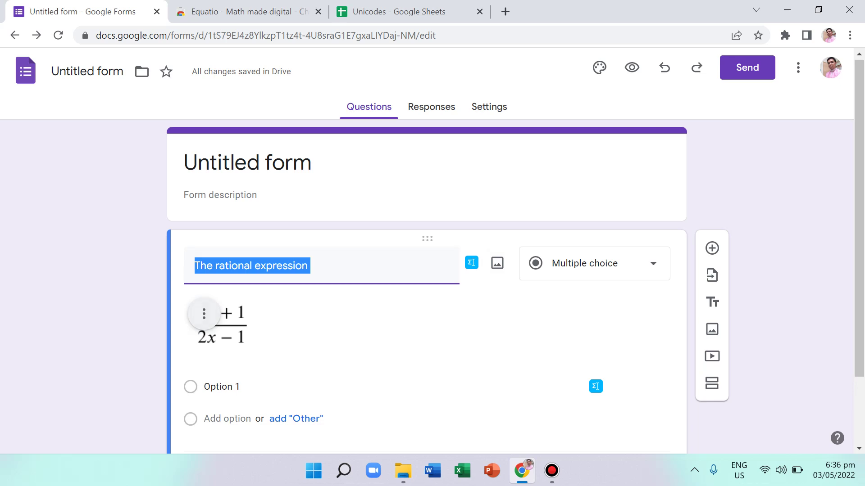
{"action": "left_click", "coordinate": [311, 265]}
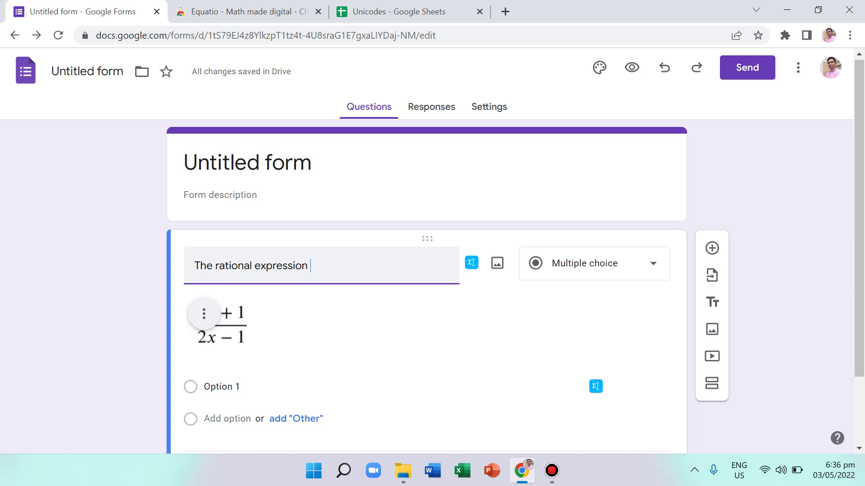
{"action": "type", "text": "as show"}
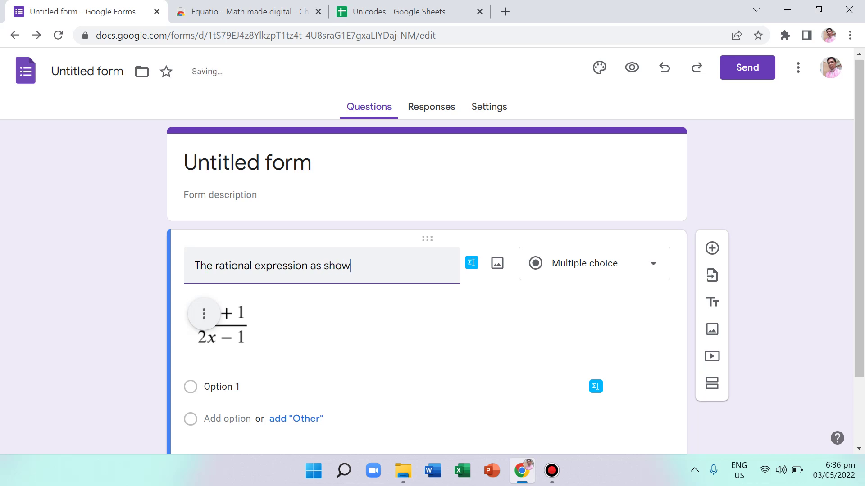
{"action": "type", "text": "n below,"}
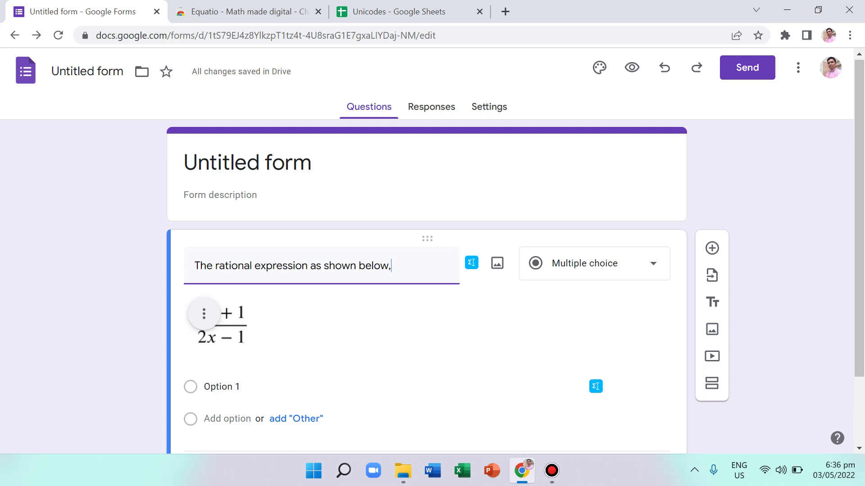
Step: Check how the question text and its fraction look together outside editing, and go back into the question text
{"action": "left_click", "coordinate": [324, 195]}
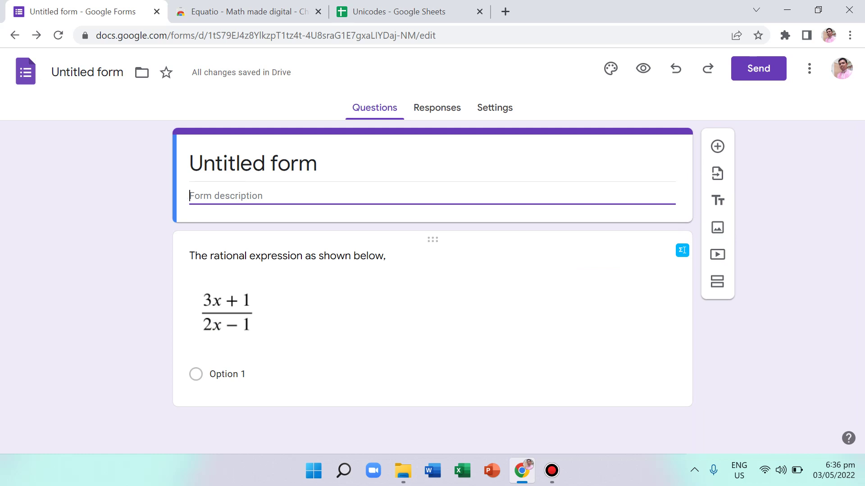
{"action": "left_click", "coordinate": [288, 256]}
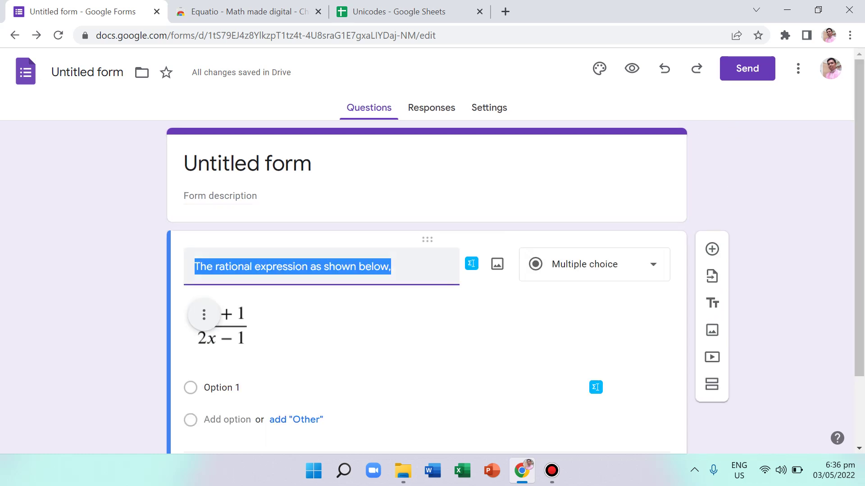
{"action": "left_click", "coordinate": [396, 267]}
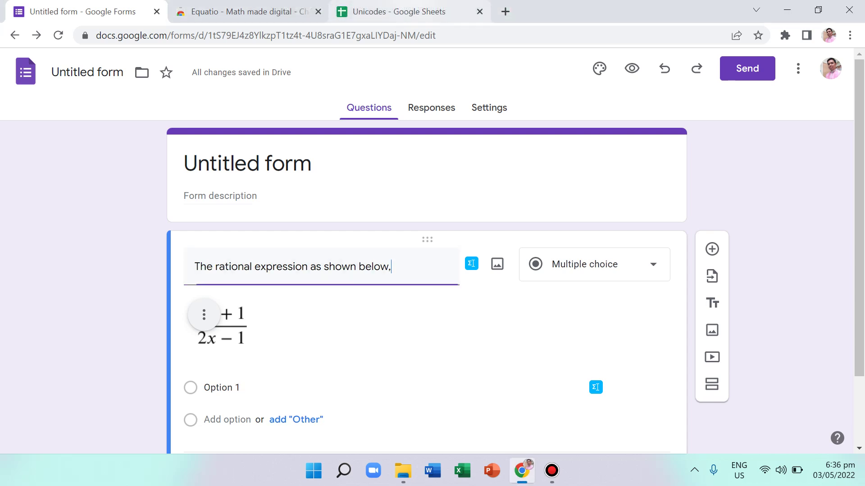
Step: Switch to the Unicodes sheet and copy the superscript 6 from the superscript number column
{"action": "left_click", "coordinate": [405, 12]}
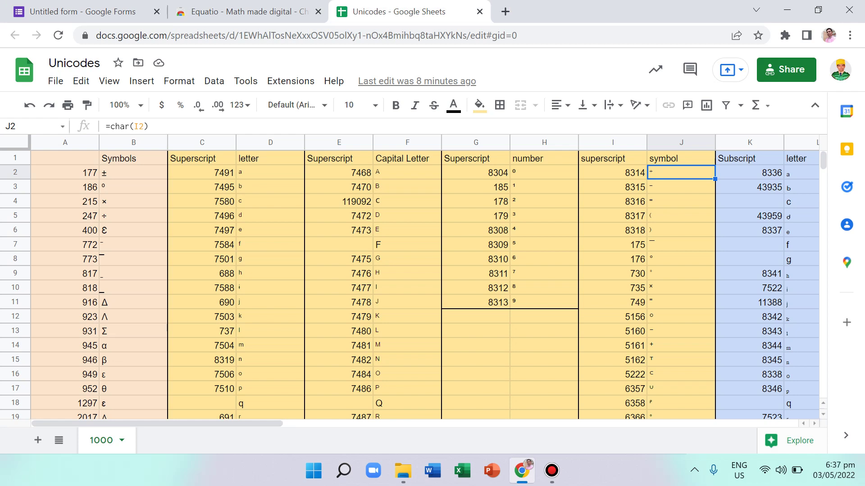
{"action": "left_click", "coordinate": [544, 259]}
{"action": "key", "text": "ctrl+c"}
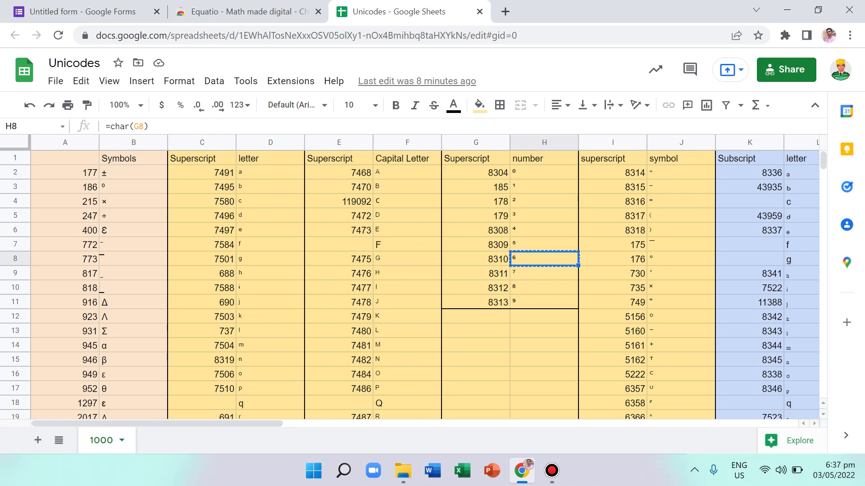
Step: Return to the untitled form, insert x⁶ after "expression" in the question text, and delete it again
{"action": "left_click", "coordinate": [243, 11]}
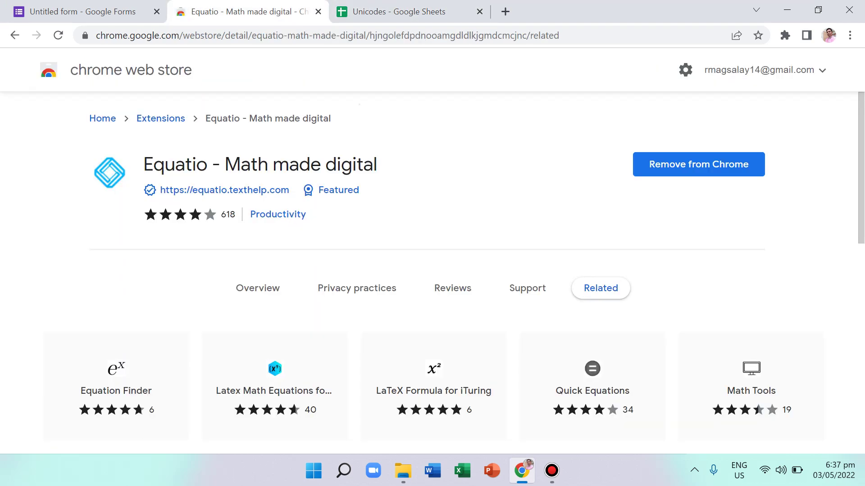
{"action": "left_click", "coordinate": [82, 11]}
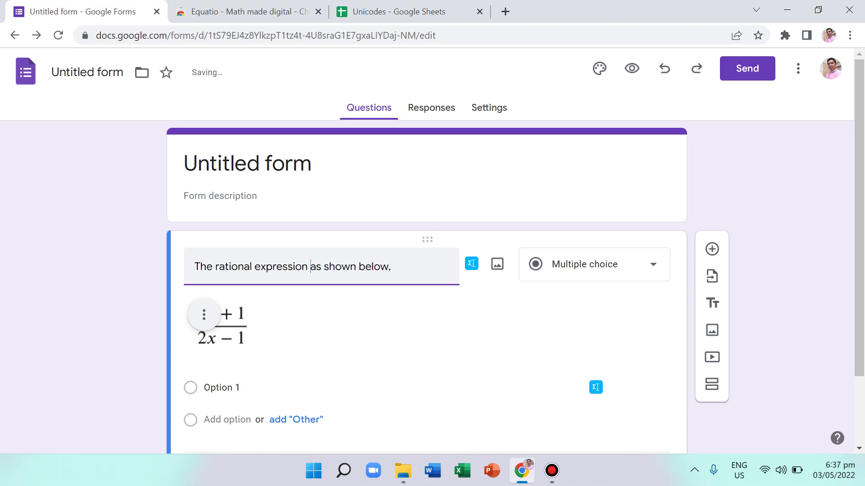
{"action": "type", "text": "x"}
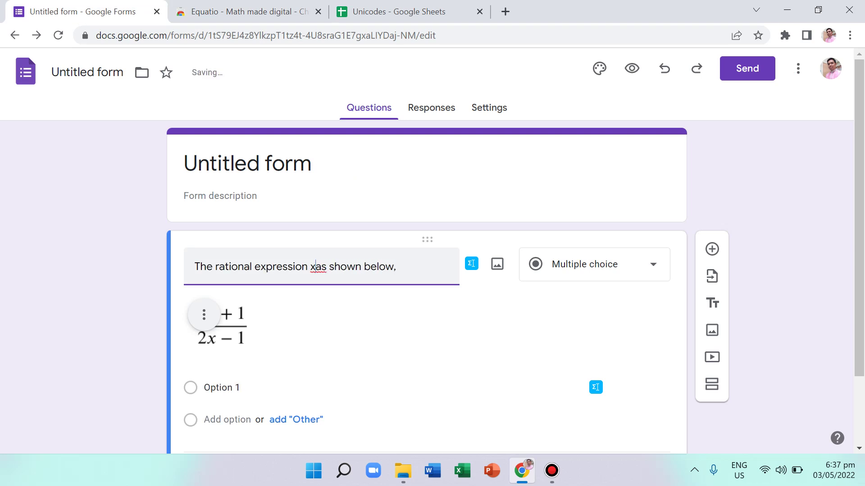
{"action": "key", "text": "ctrl+v"}
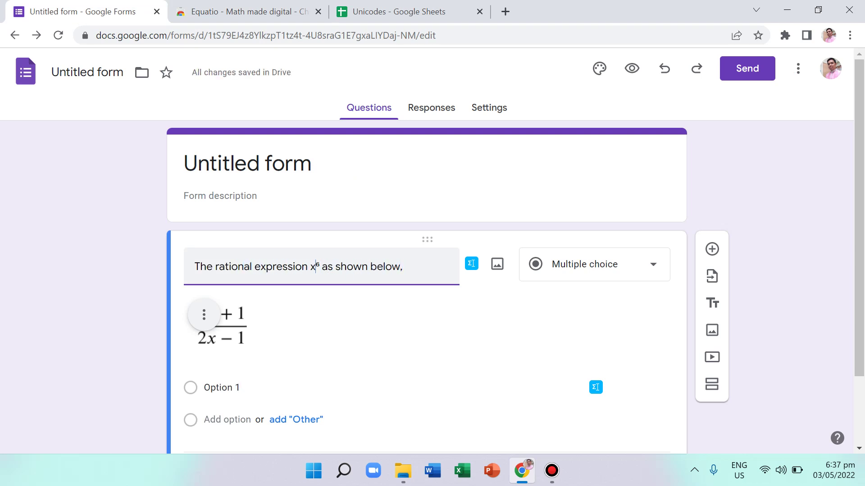
{"action": "key", "text": "BackSpace"}
{"action": "key", "text": "BackSpace"}
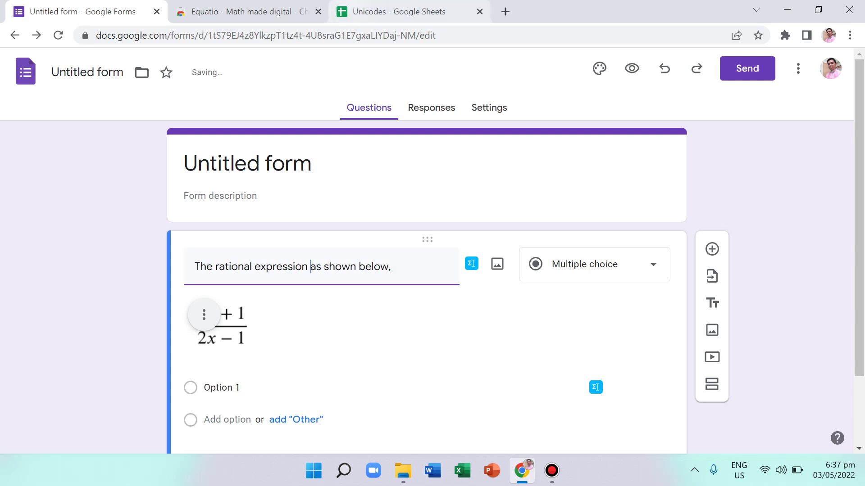
Step: Look through the superscript and subscript letter, number and symbol columns of the Unicodes sheet
{"action": "left_click", "coordinate": [392, 12]}
{"action": "left_click", "coordinate": [475, 288]}
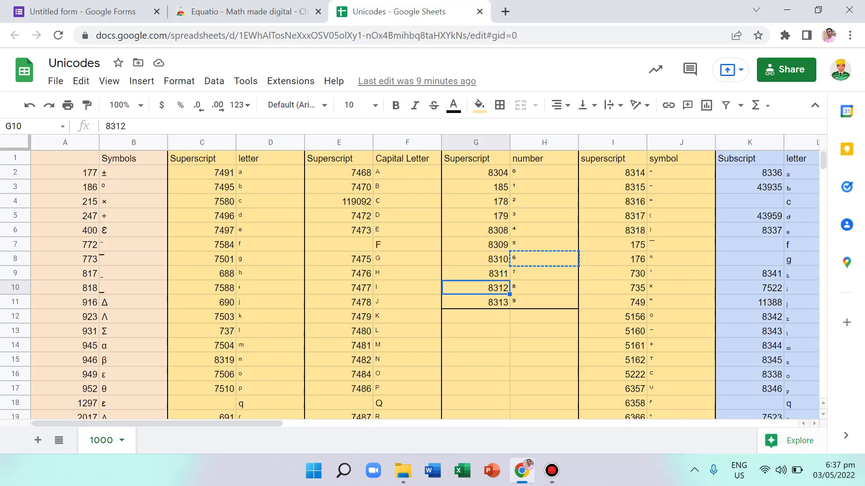
{"action": "key", "text": "Right"}
{"action": "key", "text": "Right"}
{"action": "key", "text": "Right"}
{"action": "key", "text": "Right"}
{"action": "key", "text": "Right"}
{"action": "key", "text": "Right"}
{"action": "key", "text": "Right"}
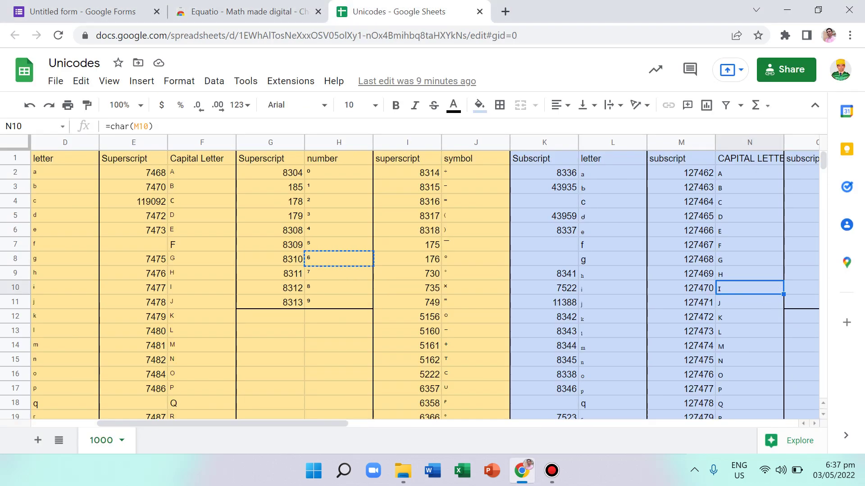
{"action": "key", "text": "Right"}
{"action": "key", "text": "Right"}
{"action": "key", "text": "Left"}
{"action": "key", "text": "Left"}
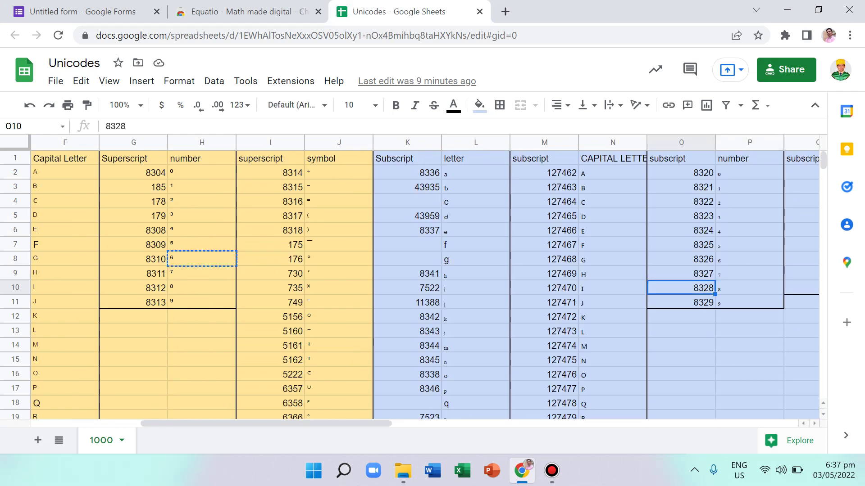
{"action": "key", "text": "Left"}
{"action": "key", "text": "Left"}
{"action": "key", "text": "Left"}
{"action": "key", "text": "Left"}
{"action": "key", "text": "Left"}
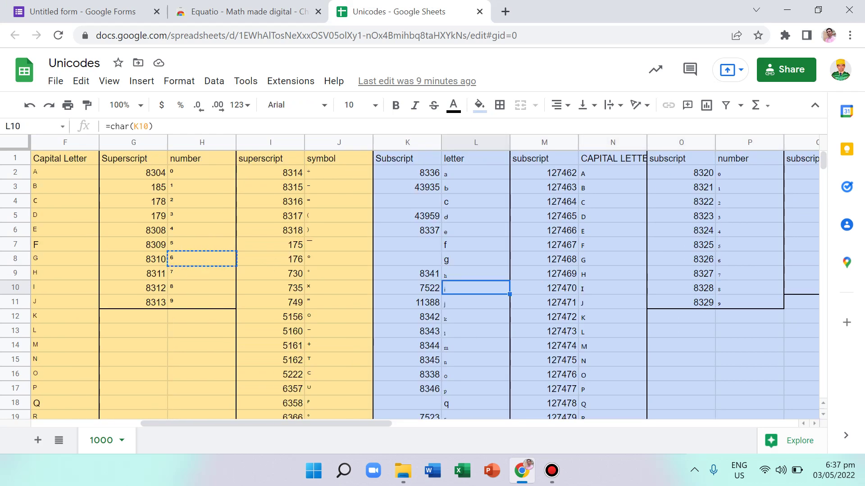
{"action": "key", "text": "Home"}
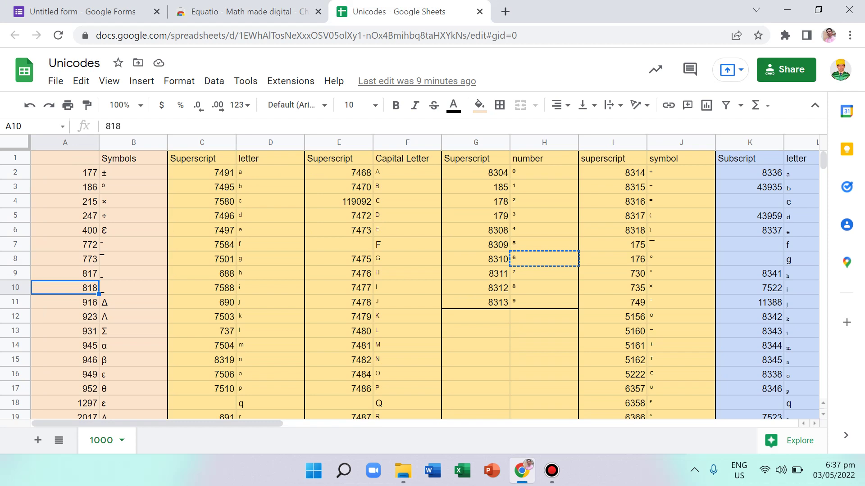
Step: Look down the Symbols column of the Unicodes sheet as far as the square root symbol
{"action": "key", "text": "Down"}
{"action": "key", "text": "Right"}
{"action": "key", "text": "Down"}
{"action": "key", "text": "Down"}
{"action": "key", "text": "Down"}
{"action": "key", "text": "Down"}
{"action": "key", "text": "Down"}
{"action": "key", "text": "Down"}
{"action": "key", "text": "Down"}
{"action": "key", "text": "Down"}
{"action": "key", "text": "Down"}
{"action": "key", "text": "Down"}
{"action": "key", "text": "Down"}
{"action": "key", "text": "Down"}
{"action": "key", "text": "Down"}
{"action": "key", "text": "Down"}
{"action": "key", "text": "Down"}
{"action": "key", "text": "Down"}
{"action": "key", "text": "Down"}
{"action": "key", "text": "Down"}
{"action": "key", "text": "Down"}
{"action": "key", "text": "Down"}
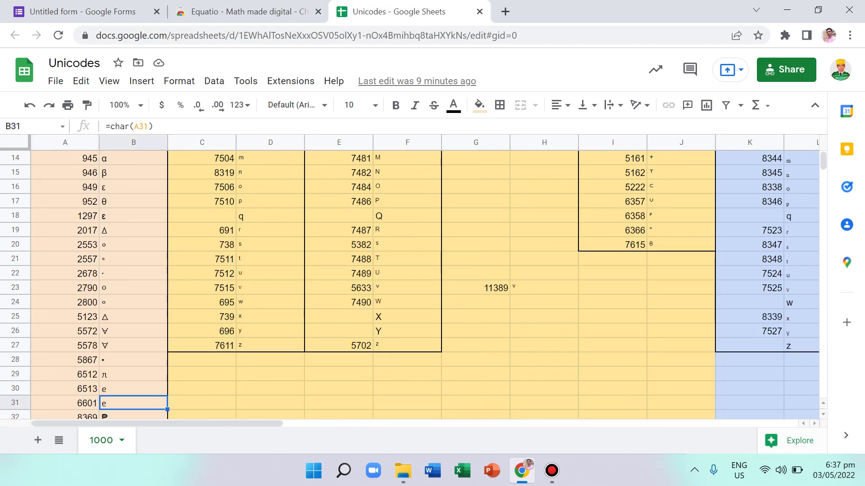
{"action": "key", "text": "Down"}
{"action": "key", "text": "Down"}
{"action": "key", "text": "Down"}
{"action": "key", "text": "Down"}
{"action": "key", "text": "Down"}
{"action": "key", "text": "Down"}
{"action": "key", "text": "Down"}
{"action": "key", "text": "Down"}
{"action": "key", "text": "Down"}
{"action": "key", "text": "Down"}
{"action": "key", "text": "Down"}
{"action": "key", "text": "Down"}
{"action": "key", "text": "Down"}
{"action": "key", "text": "Down"}
{"action": "key", "text": "Down"}
{"action": "key", "text": "Down"}
{"action": "key", "text": "Down"}
{"action": "key", "text": "Down"}
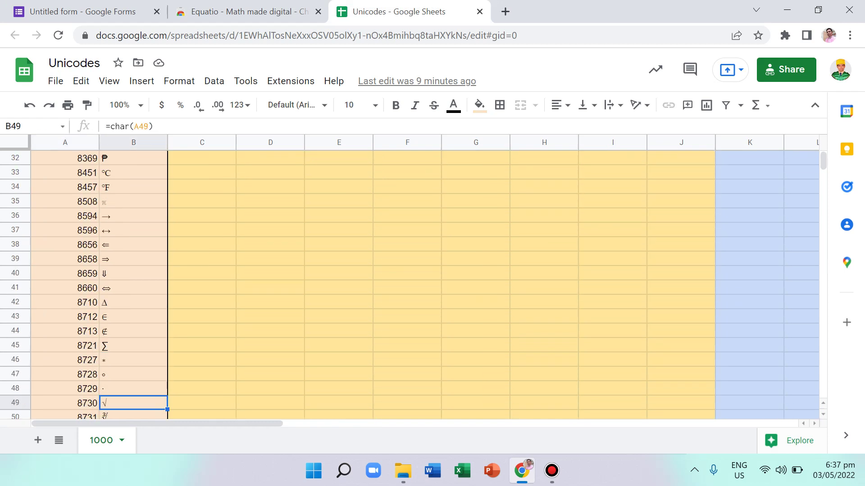
Step: Examine the square root, cube root, fourth root and infinity symbols in the Symbols column
{"action": "key", "text": "Down"}
{"action": "key", "text": "Down"}
{"action": "key", "text": "Down"}
{"action": "key", "text": "Up"}
{"action": "key", "text": "Up"}
{"action": "key", "text": "Up"}
{"action": "key", "text": "Down"}
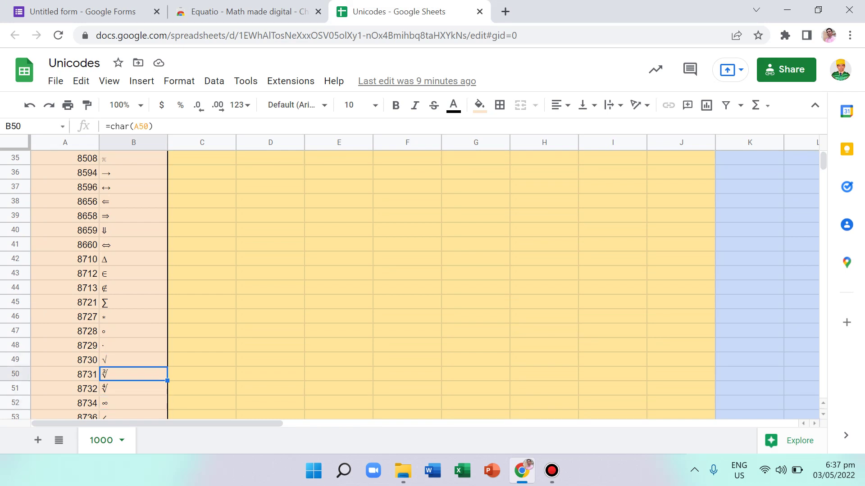
{"action": "key", "text": "Down"}
{"action": "key", "text": "Down"}
{"action": "key", "text": "Down"}
{"action": "key", "text": "Down"}
{"action": "key", "text": "Down"}
{"action": "key", "text": "Down"}
{"action": "key", "text": "Down"}
{"action": "key", "text": "Down"}
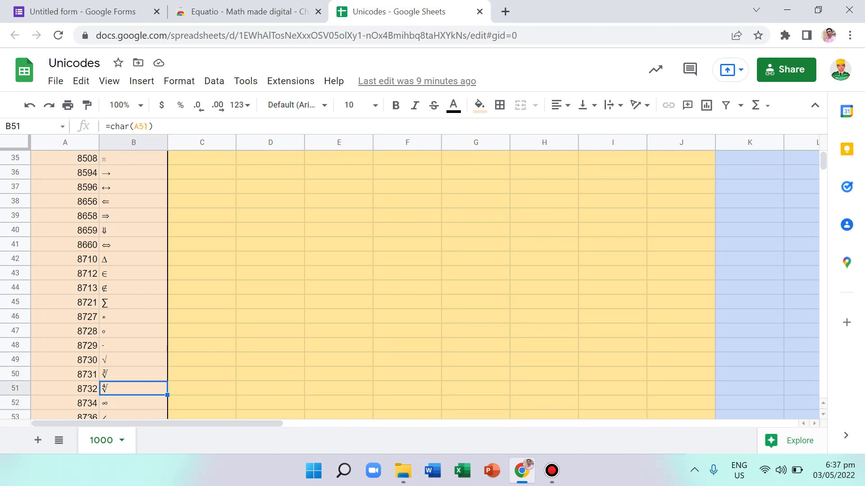
{"action": "key", "text": "Up"}
{"action": "key", "text": "Up"}
{"action": "key", "text": "Up"}
{"action": "key", "text": "Up"}
{"action": "key", "text": "Up"}
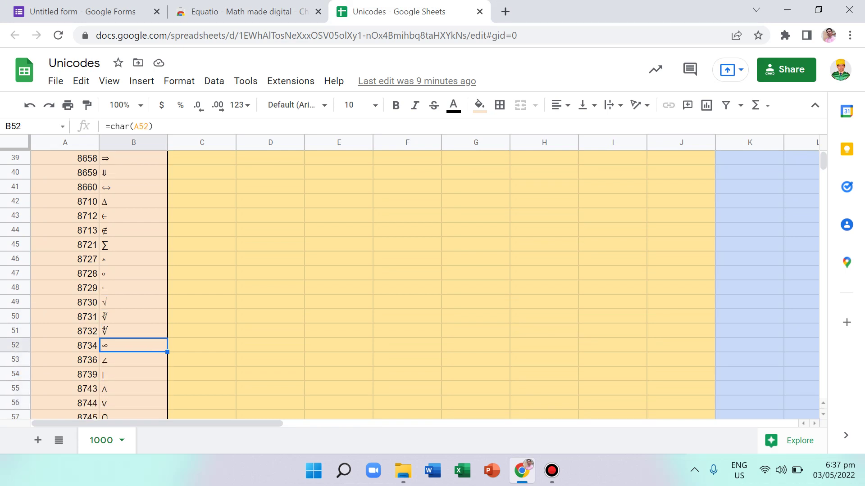
{"action": "key", "text": "Up"}
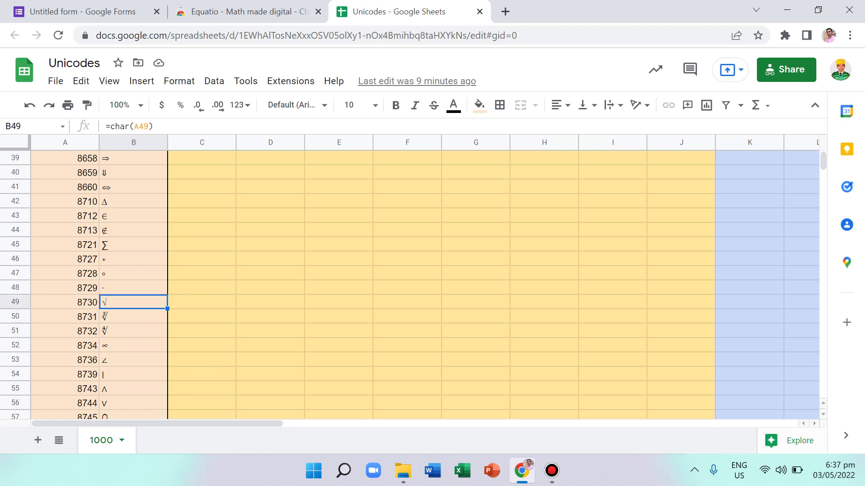
{"action": "key", "text": "Down"}
{"action": "key", "text": "Down"}
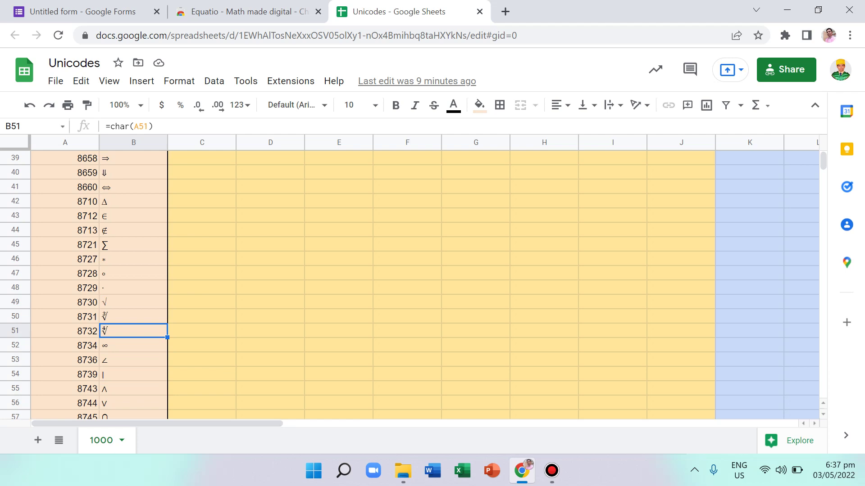
{"action": "key", "text": "Down"}
{"action": "key", "text": "Up"}
{"action": "key", "text": "Down"}
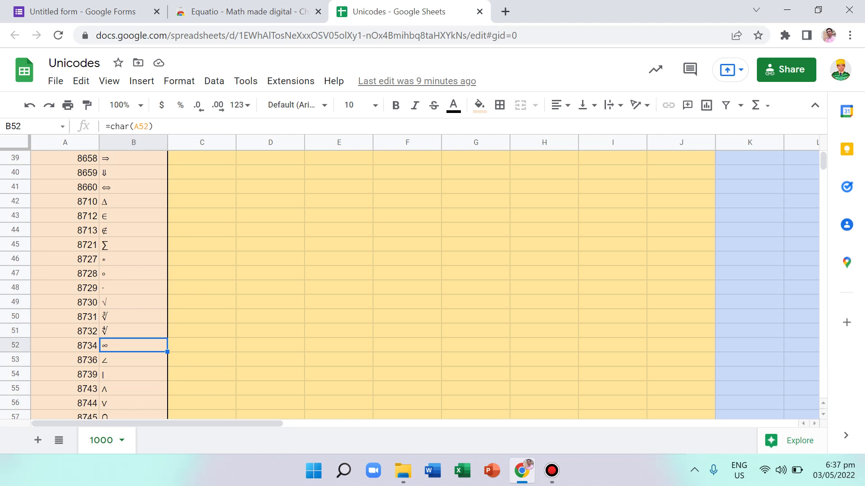
{"action": "key", "text": "Up"}
{"action": "key", "text": "Up"}
{"action": "key", "text": "Up"}
{"action": "key", "text": "Up"}
{"action": "key", "text": "Up"}
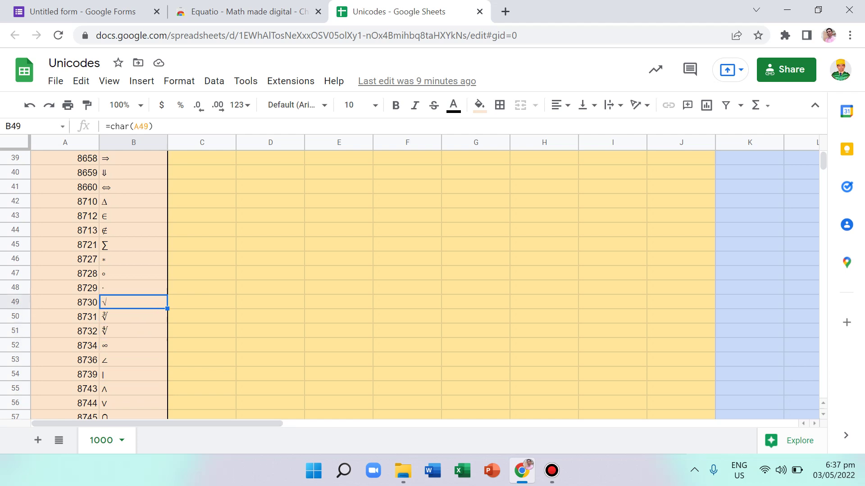
Step: Go back up to the start of the Symbols column and across to superscript 1 in the superscript number column
{"action": "key", "text": "Up"}
{"action": "key", "text": "Up"}
{"action": "key", "text": "Up"}
{"action": "key", "text": "Up"}
{"action": "key", "text": "Up"}
{"action": "key", "text": "Up"}
{"action": "key", "text": "Up"}
{"action": "key", "text": "Up"}
{"action": "key", "text": "Up"}
{"action": "key", "text": "Up"}
{"action": "key", "text": "Up"}
{"action": "key", "text": "Up"}
{"action": "key", "text": "Up"}
{"action": "key", "text": "Up"}
{"action": "key", "text": "Up"}
{"action": "key", "text": "Up"}
{"action": "key", "text": "Up"}
{"action": "key", "text": "Up"}
{"action": "key", "text": "Up"}
{"action": "key", "text": "Up"}
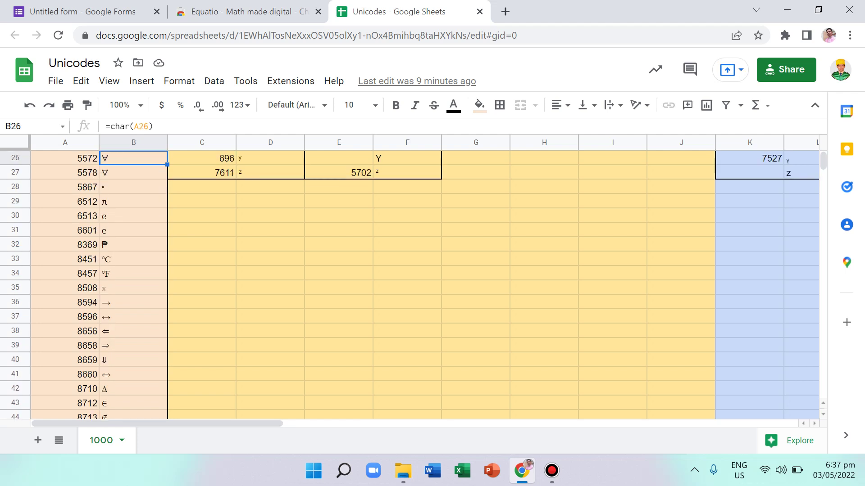
{"action": "key", "text": "Up"}
{"action": "key", "text": "Up"}
{"action": "key", "text": "Up"}
{"action": "key", "text": "Up"}
{"action": "key", "text": "Up"}
{"action": "key", "text": "Up"}
{"action": "key", "text": "Up"}
{"action": "key", "text": "Up"}
{"action": "key", "text": "Up"}
{"action": "key", "text": "Up"}
{"action": "key", "text": "Up"}
{"action": "key", "text": "Up"}
{"action": "key", "text": "Up"}
{"action": "key", "text": "Up"}
{"action": "key", "text": "Up"}
{"action": "key", "text": "Up"}
{"action": "key", "text": "Up"}
{"action": "key", "text": "Up"}
{"action": "key", "text": "Up"}
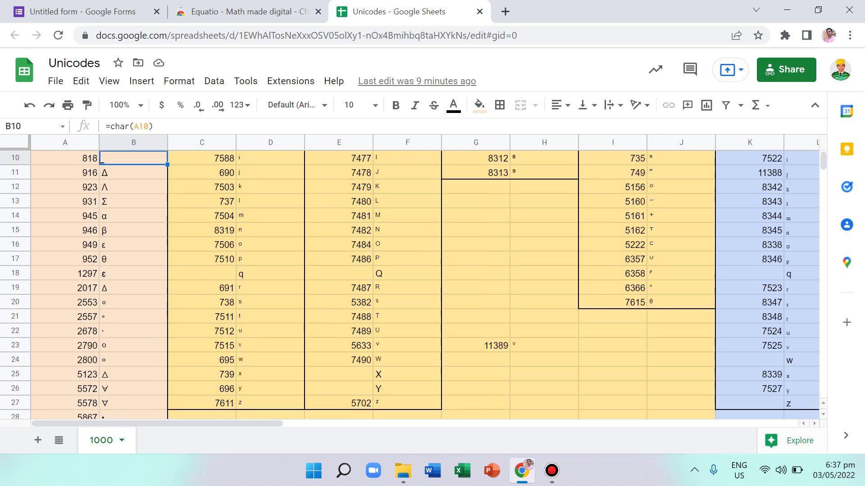
{"action": "key", "text": "Right"}
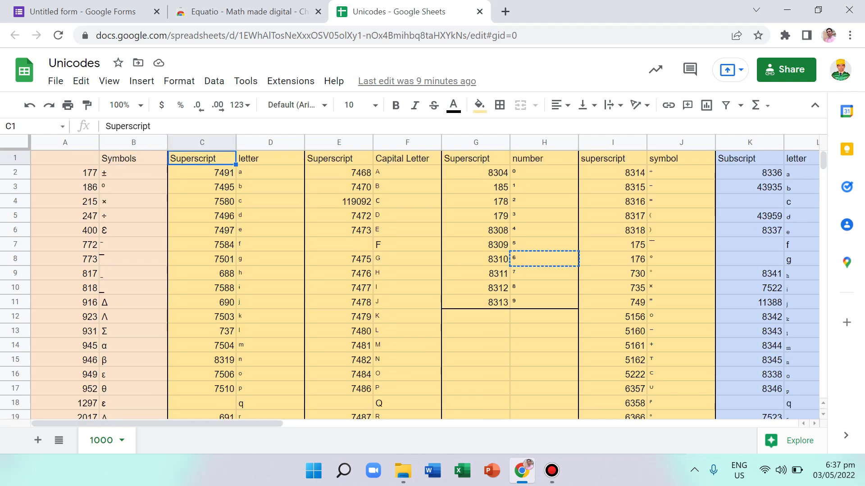
{"action": "key", "text": "Right"}
{"action": "key", "text": "Right"}
{"action": "key", "text": "Right"}
{"action": "key", "text": "Down"}
{"action": "key", "text": "Right"}
{"action": "key", "text": "Right"}
{"action": "key", "text": "Right"}
{"action": "key", "text": "Down"}
{"action": "key", "text": "Left"}
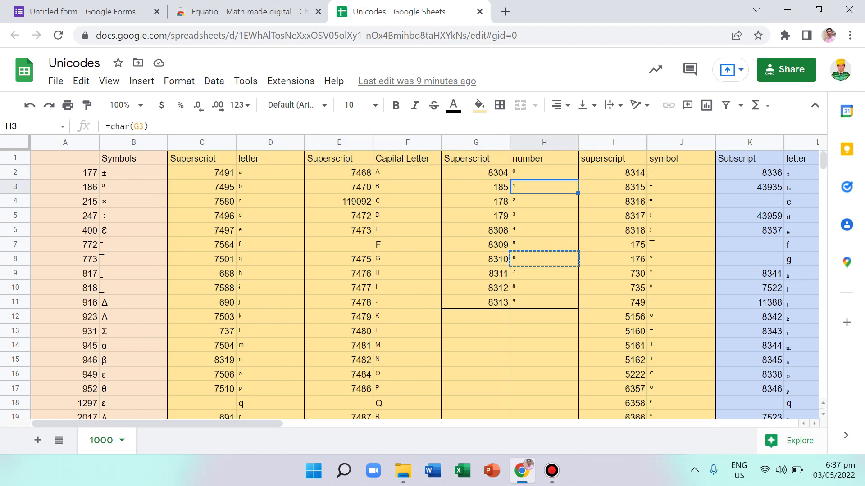
Step: Check the question in the untitled form, then go back to the Unicodes sheet and select superscript 4
{"action": "left_click", "coordinate": [85, 12]}
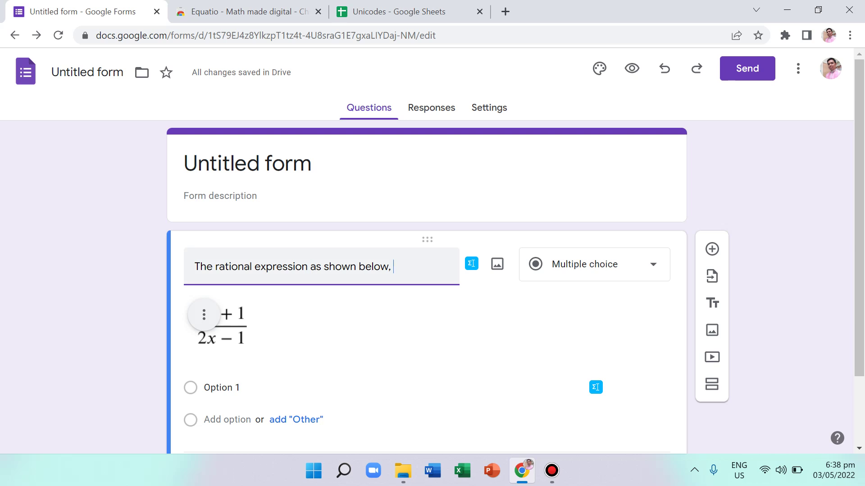
{"action": "left_click", "coordinate": [399, 12]}
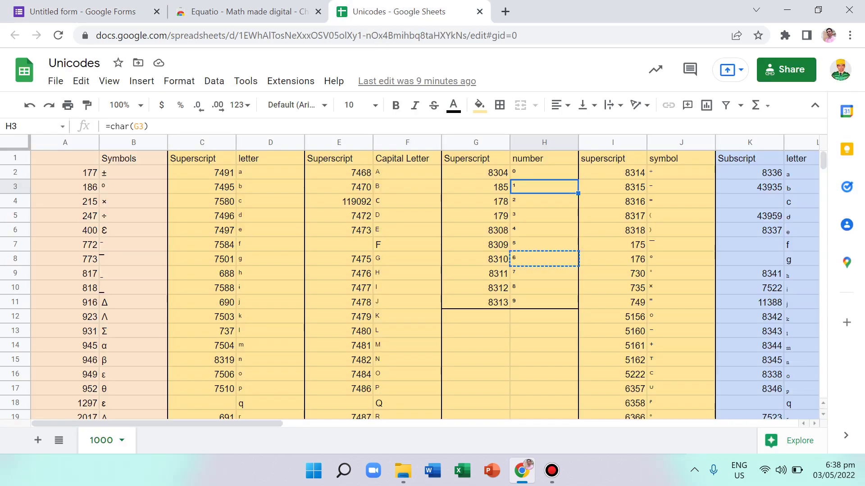
{"action": "left_click", "coordinate": [475, 217]}
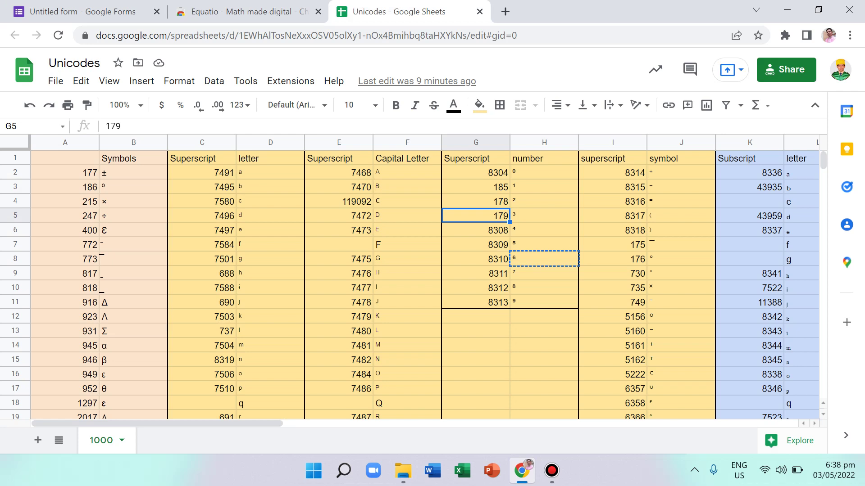
{"action": "left_click", "coordinate": [544, 230]}
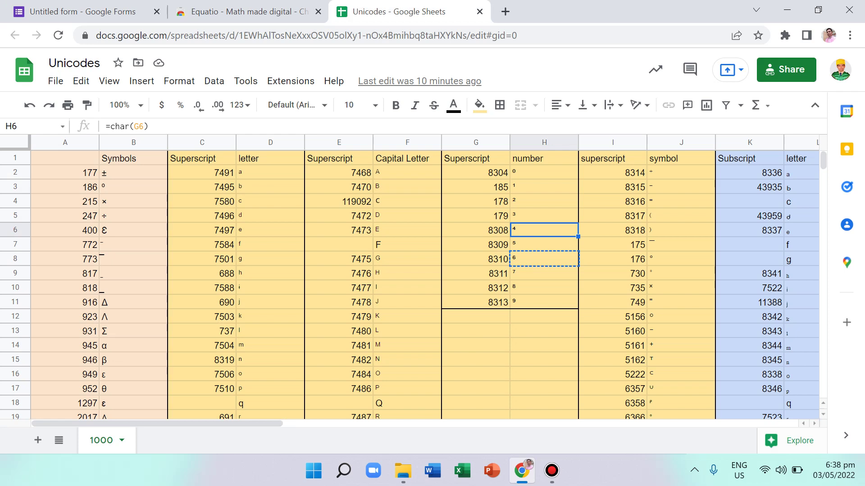
Step: Return to the untitled form, leave the question text and look over the question with its fraction
{"action": "left_click", "coordinate": [83, 11]}
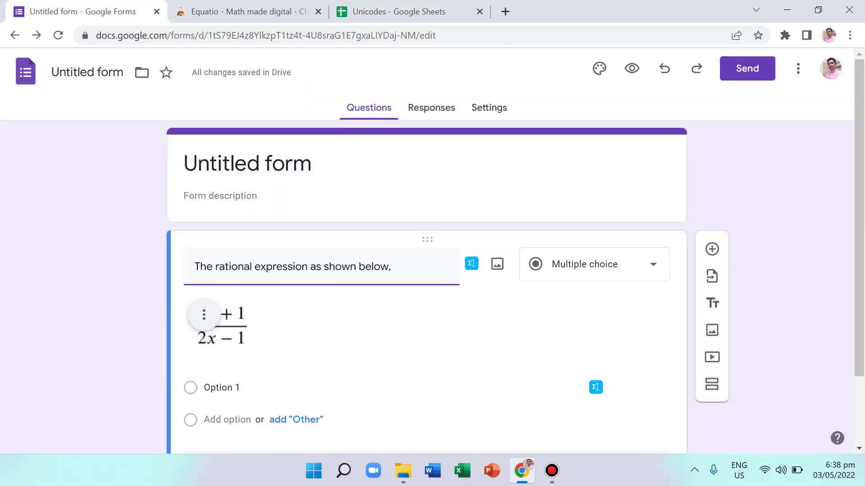
{"action": "left_click", "coordinate": [783, 216]}
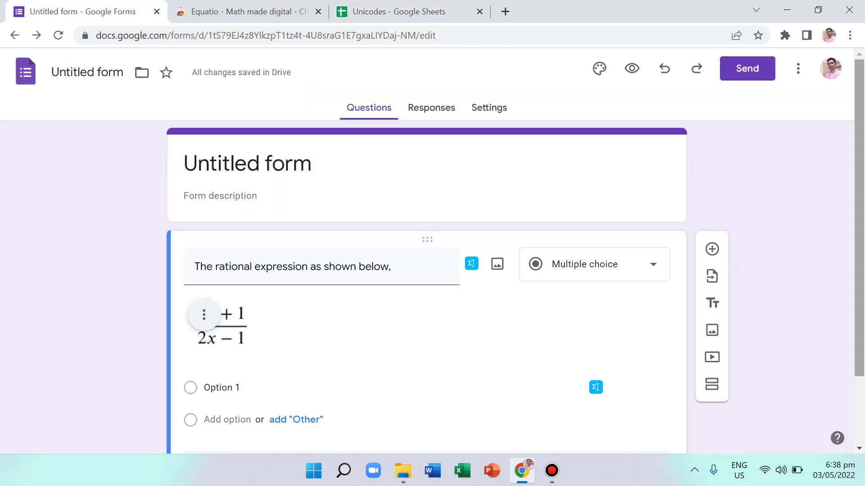
{"action": "mouse_move", "coordinate": [859, 216]}
{"action": "left_mouse_down"}
{"action": "mouse_move", "coordinate": [859, 288]}
{"action": "mouse_move", "coordinate": [858, 216]}
{"action": "left_mouse_up"}
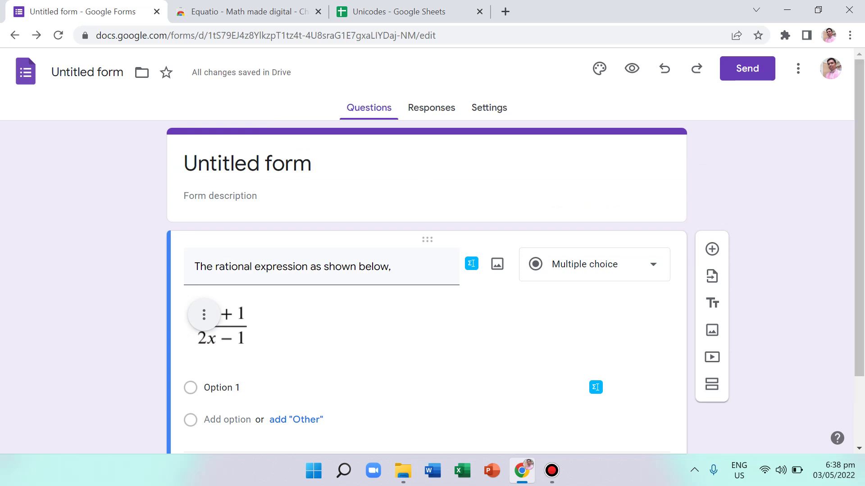
{"action": "scroll", "coordinate": [432, 244], "scroll_direction": "down", "scroll_amount": 1}
{"action": "scroll", "coordinate": [432, 243], "scroll_direction": "up", "scroll_amount": 1}
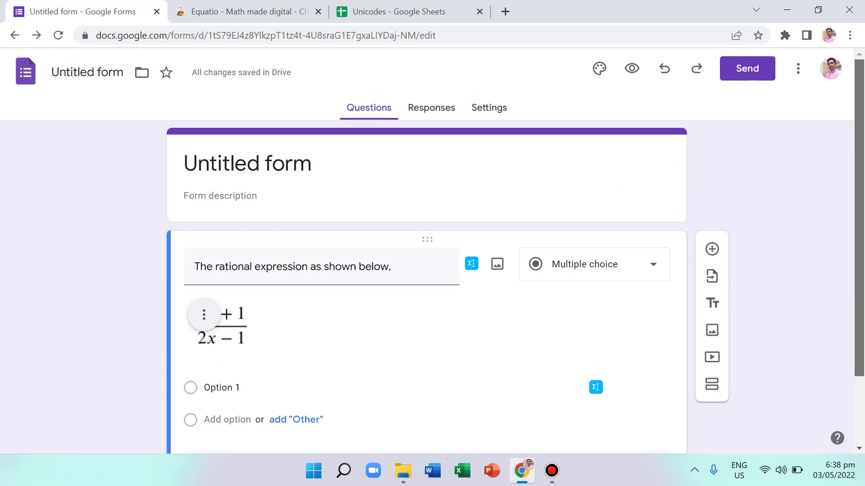